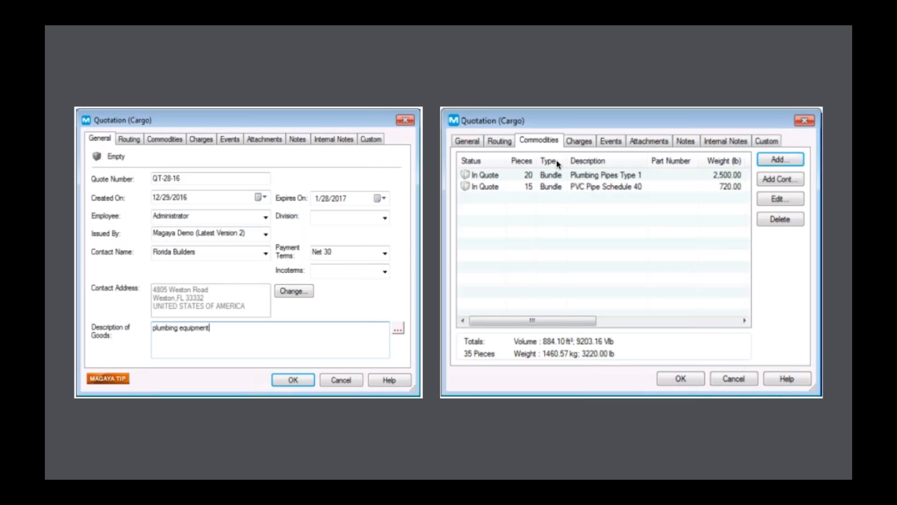
- Advance the slideshow from the Quotation dialogs slide to the New Quotation UI & Documents slide
key("Right")
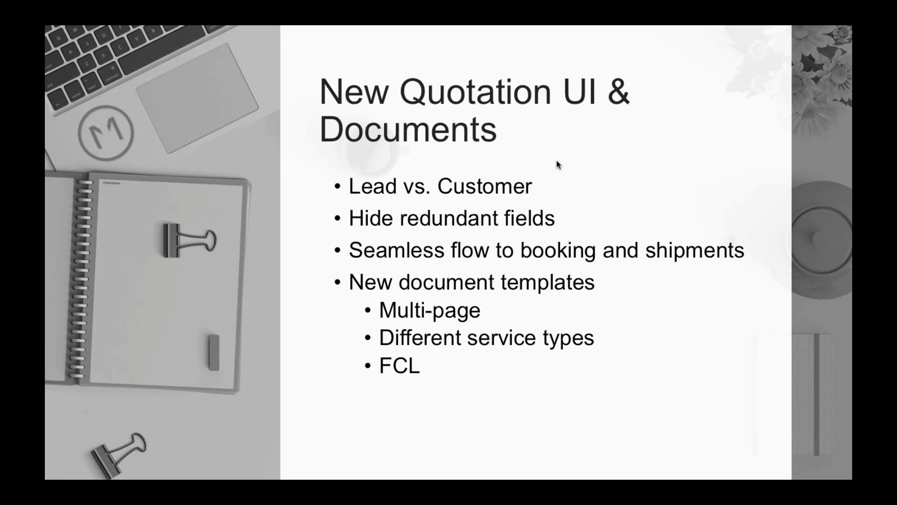
- Switch to Magaya, start a new Cargo Quotation from the + New list, and reposition its window
key("super+Tab")
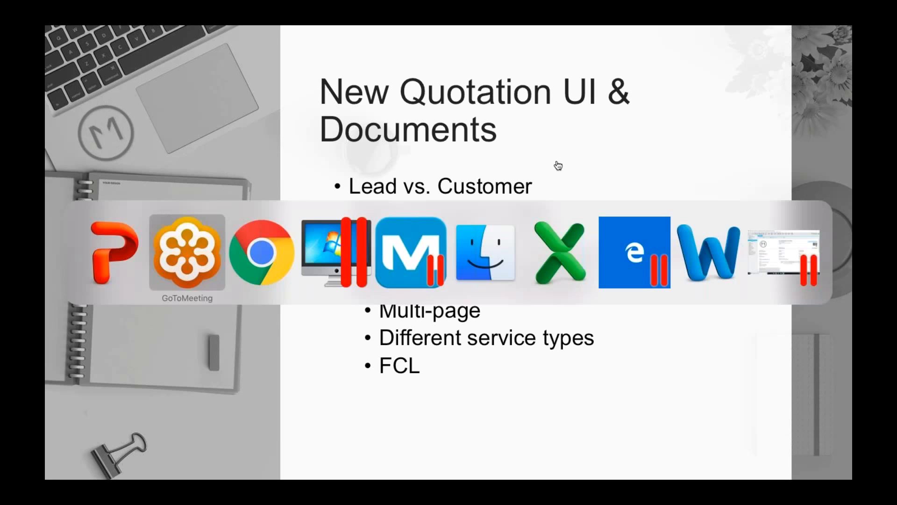
key("super+Tab")
key("super+Tab")
key("super+Tab")
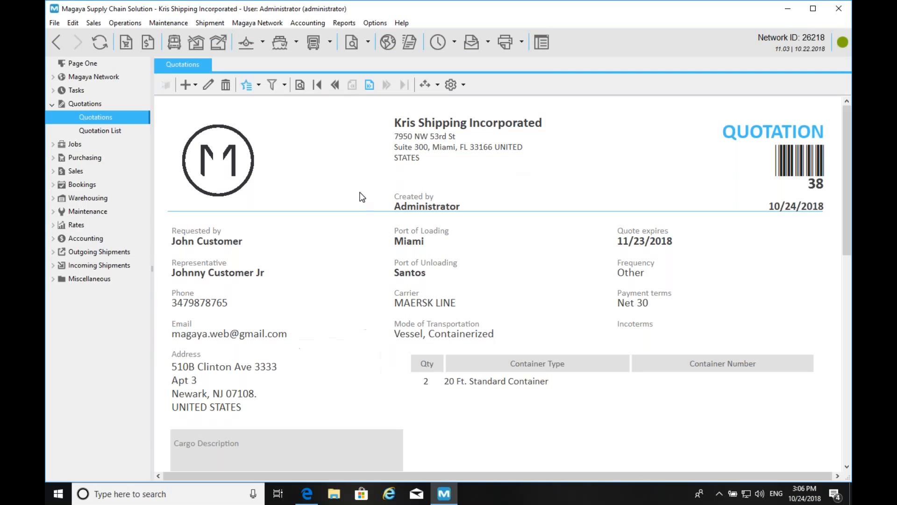
left_click(187, 83)
left_click(203, 101)
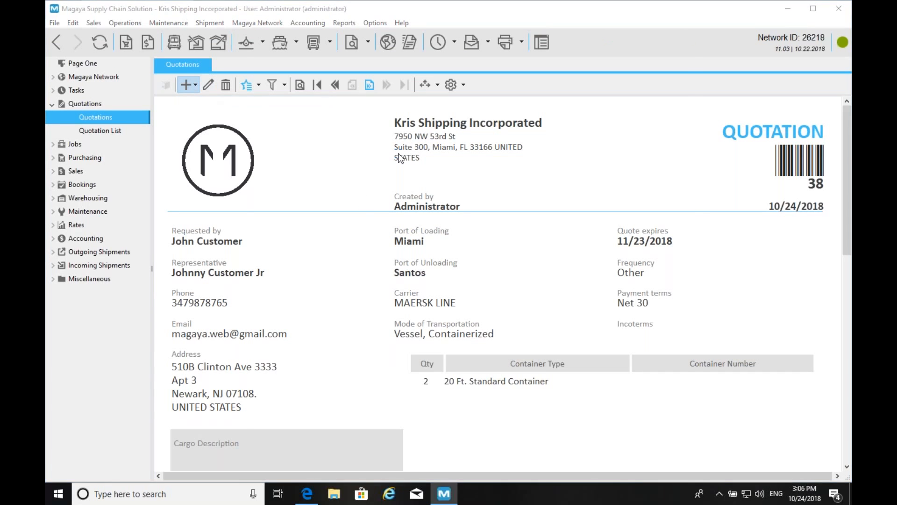
left_click_drag(500, 38, 416, 28)
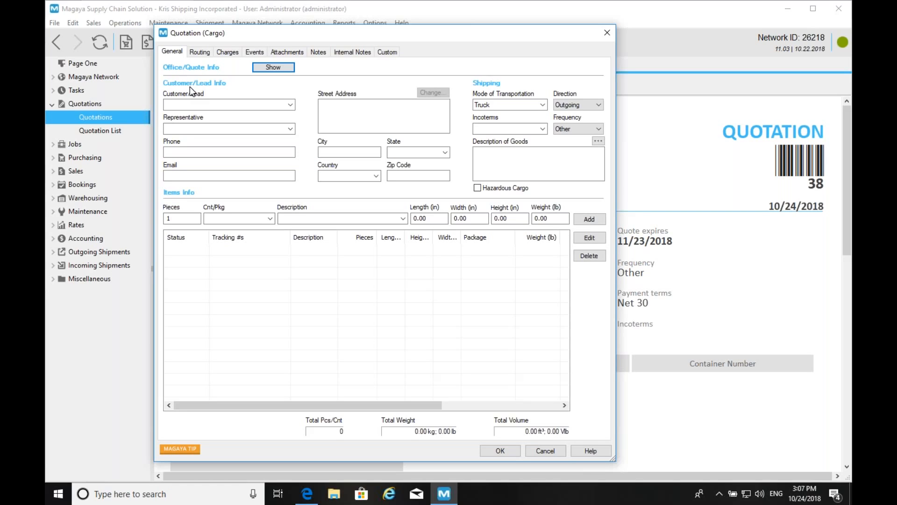
- Enter the customer/lead's full name, choose the representative, and fill in the contact's e-mail
left_click(197, 102)
type("Fa")
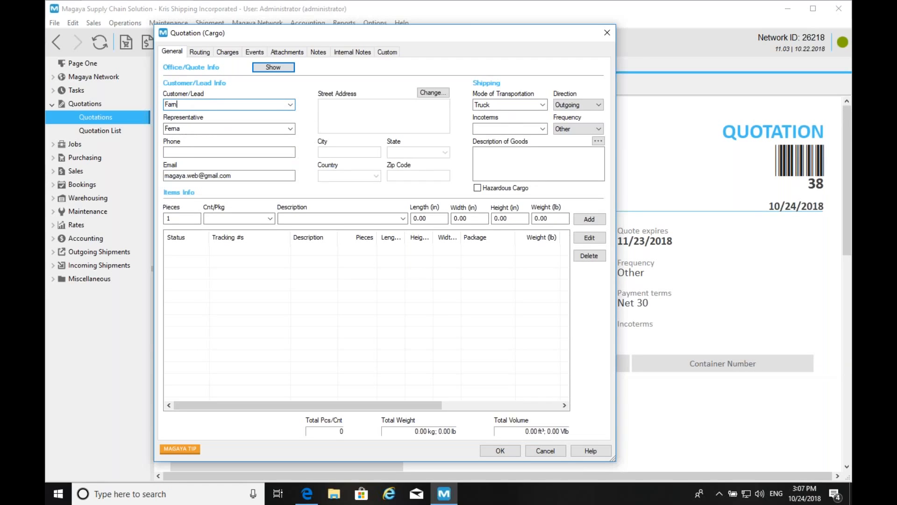
key("BackSpace")
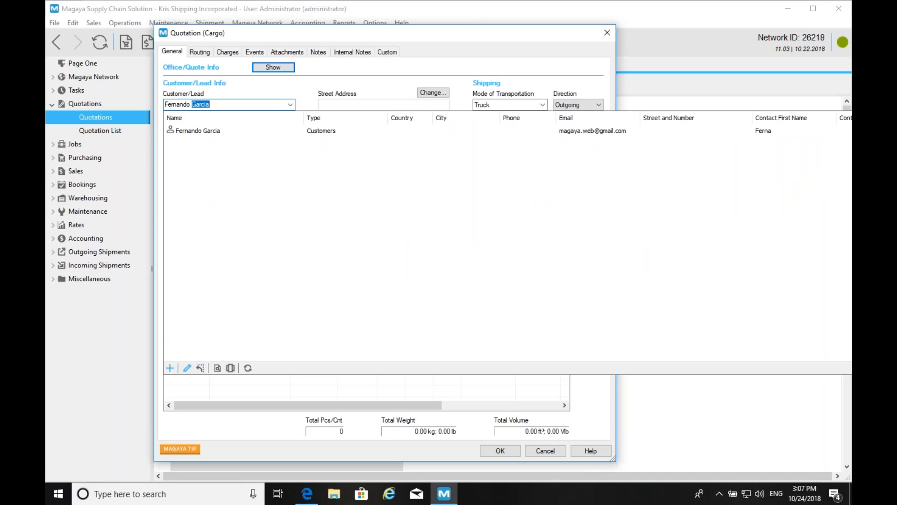
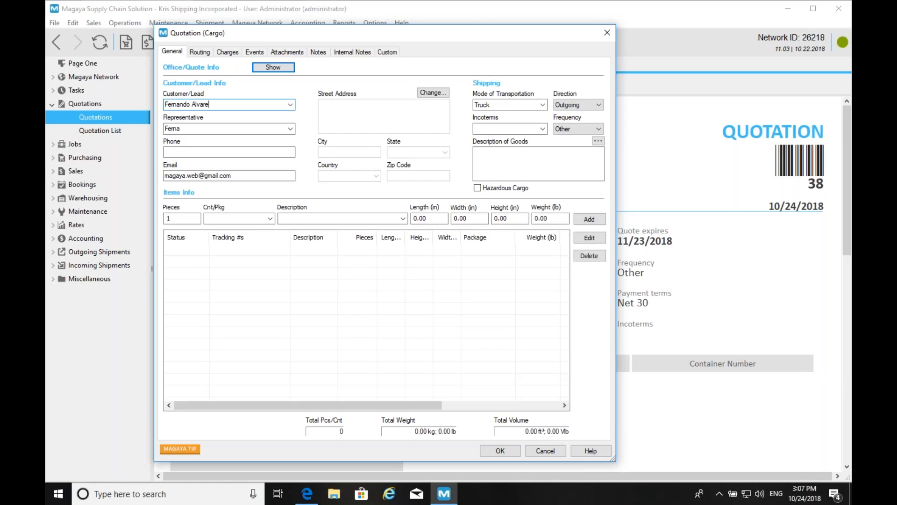
key("Tab")
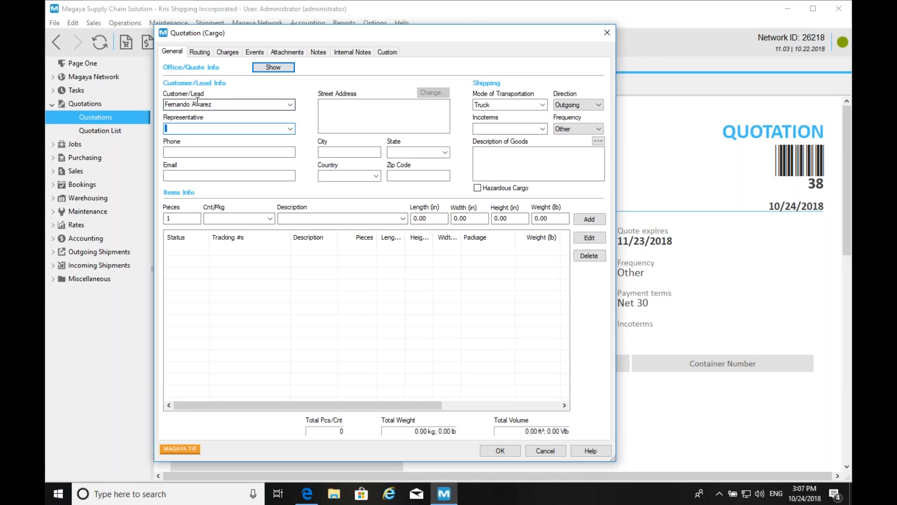
type("Fernando")
key("Tab")
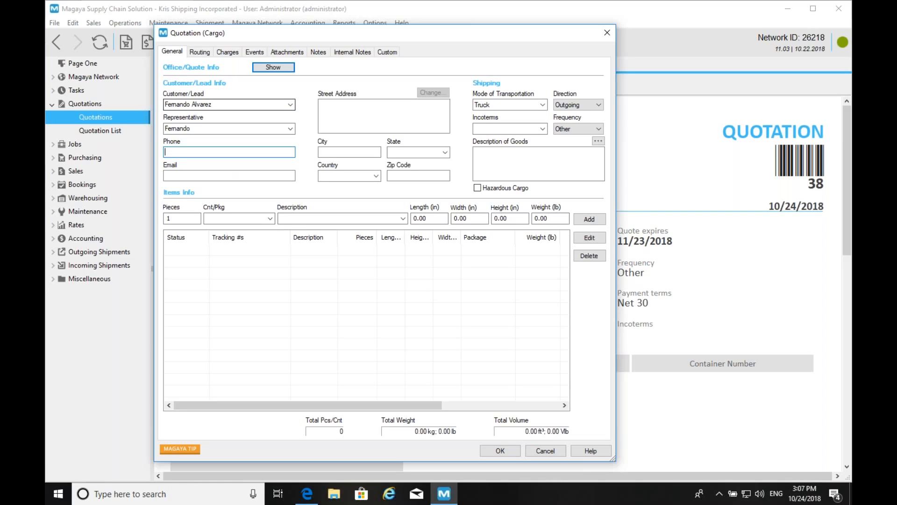
left_click(193, 175)
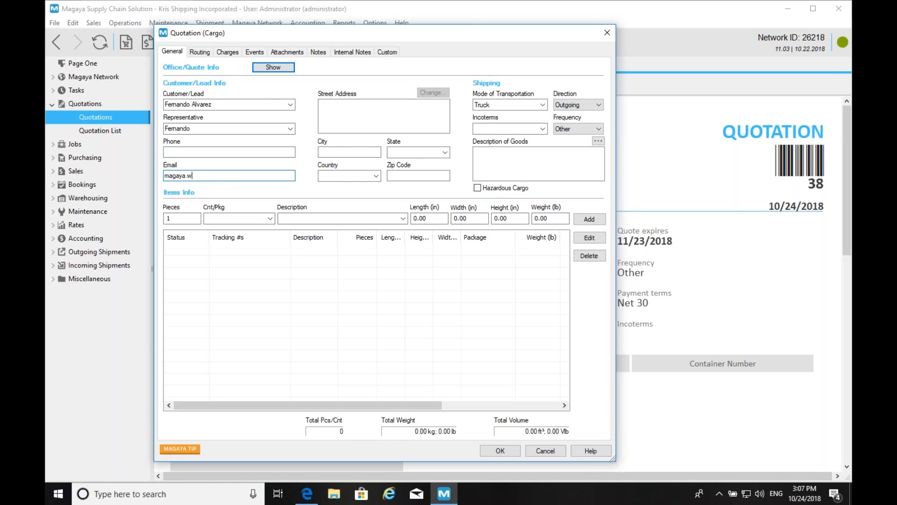
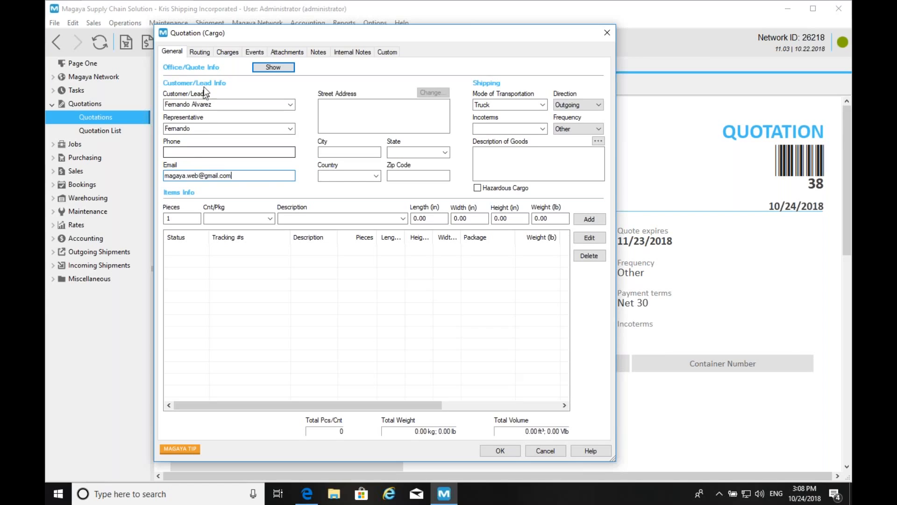
left_click(274, 68)
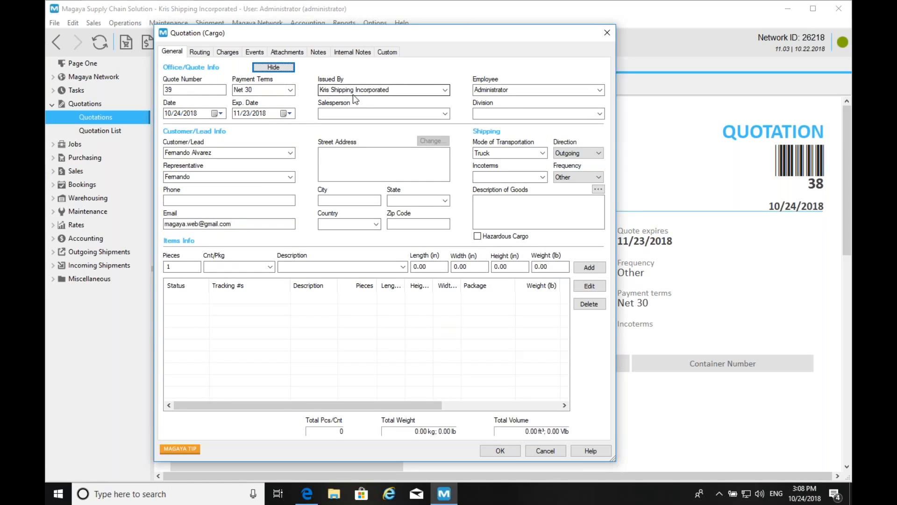
left_click(274, 68)
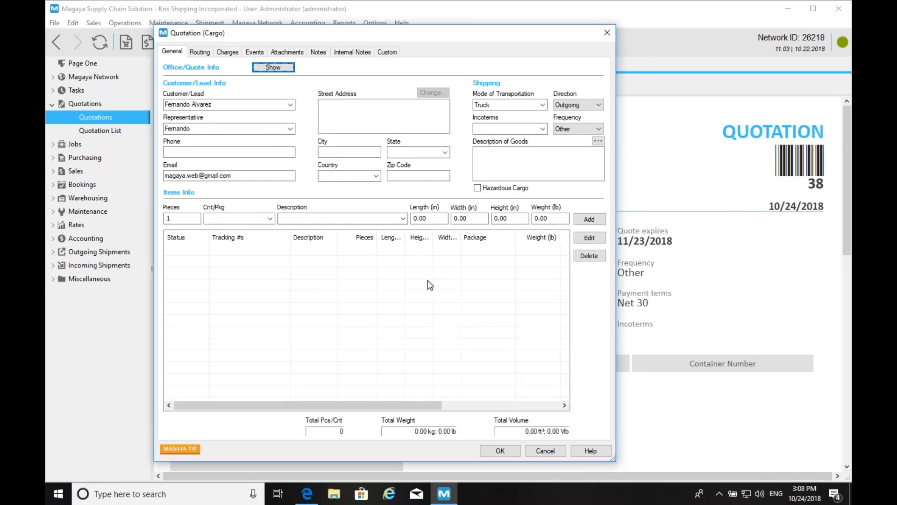
- Add one 20 Ft. Open Top item described 'wine and cheese', then show the Routing details
left_click(259, 216)
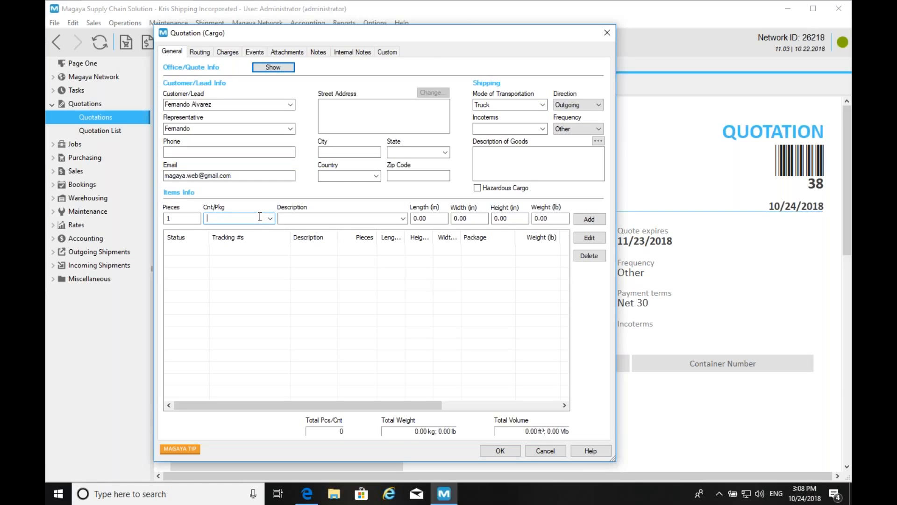
type("20")
key("Down")
key("Down")
key("Down")
key("Down")
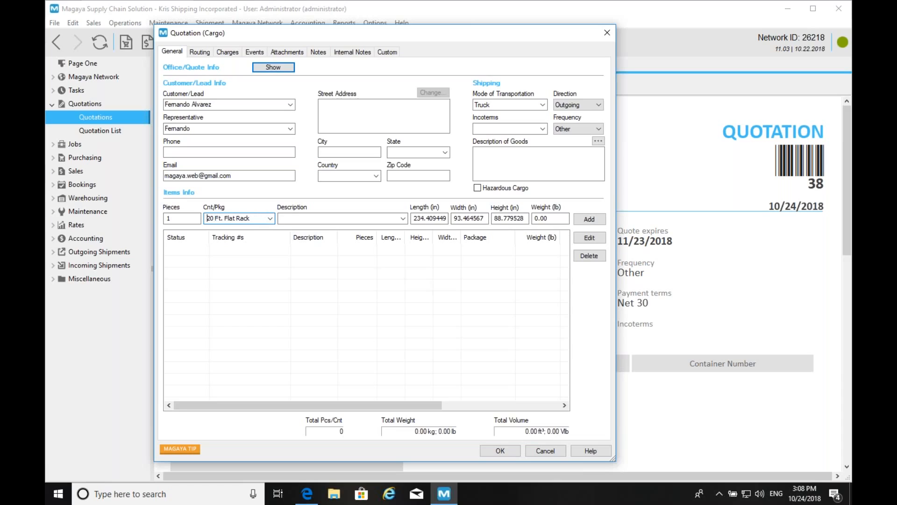
key("Down")
key("Tab")
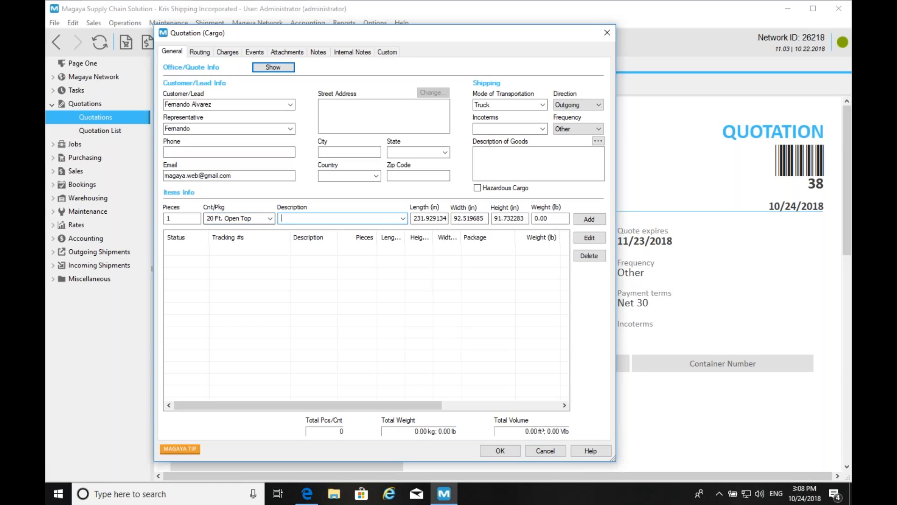
type("wine and x")
key("BackSpace")
type("cheese")
left_click(588, 219)
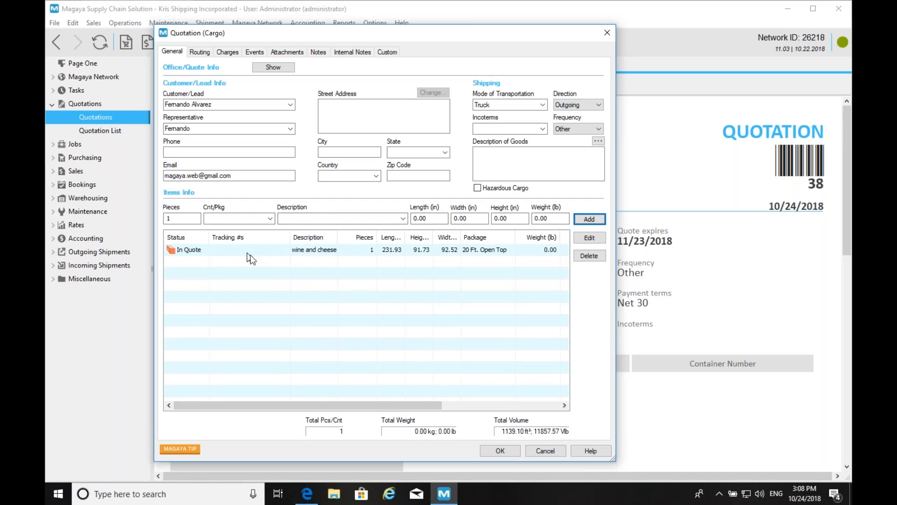
left_click(193, 53)
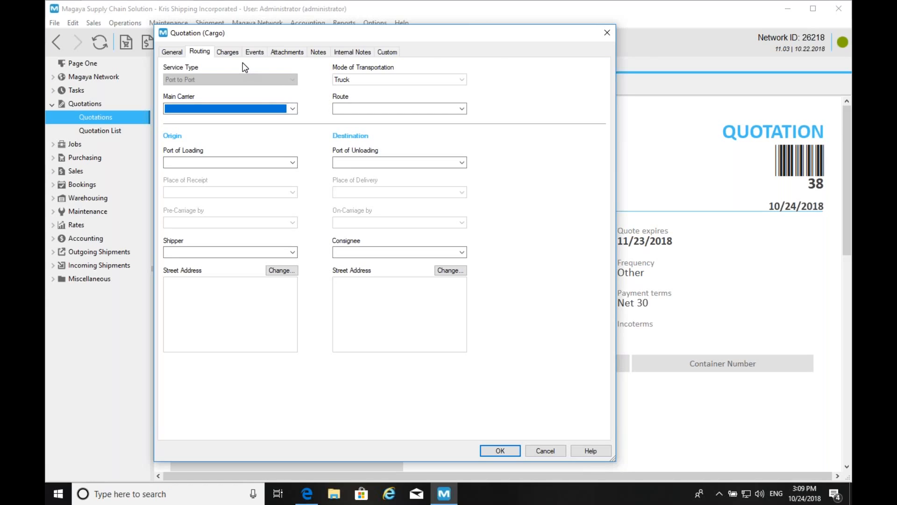
left_click(228, 53)
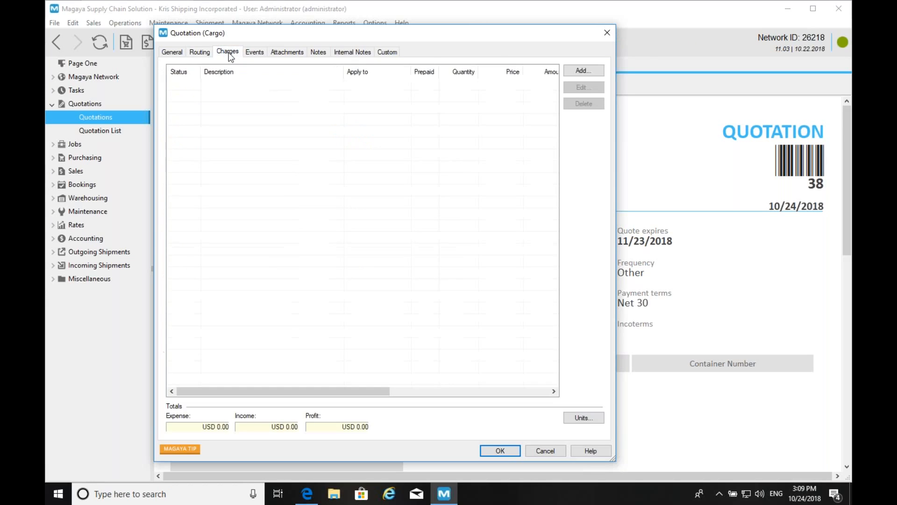
left_click(198, 53)
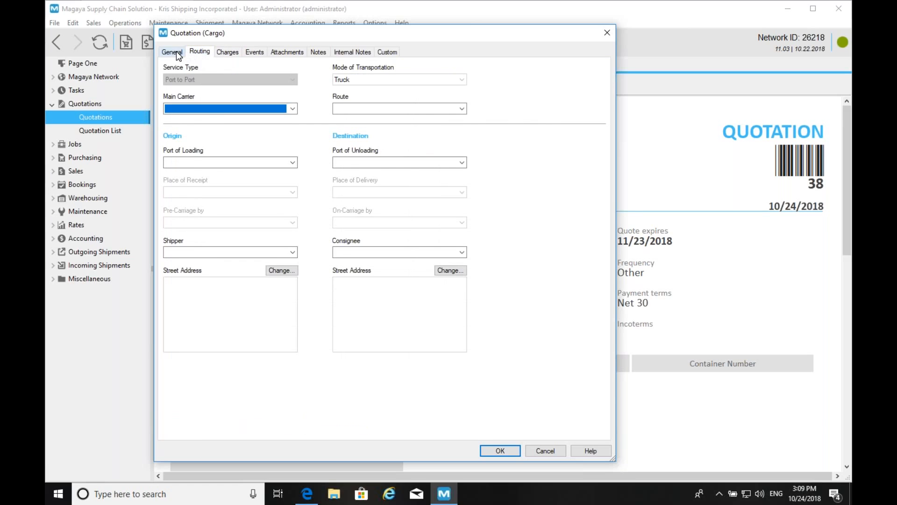
left_click(176, 52)
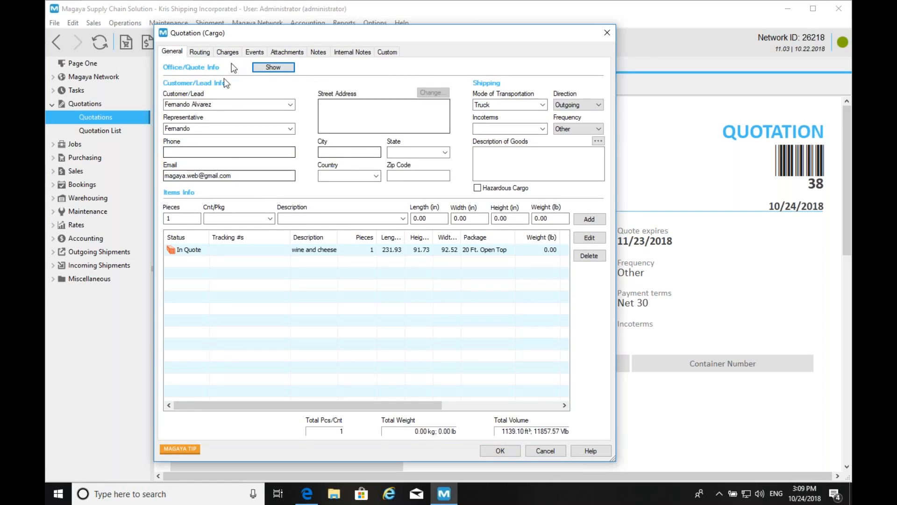
left_click(198, 53)
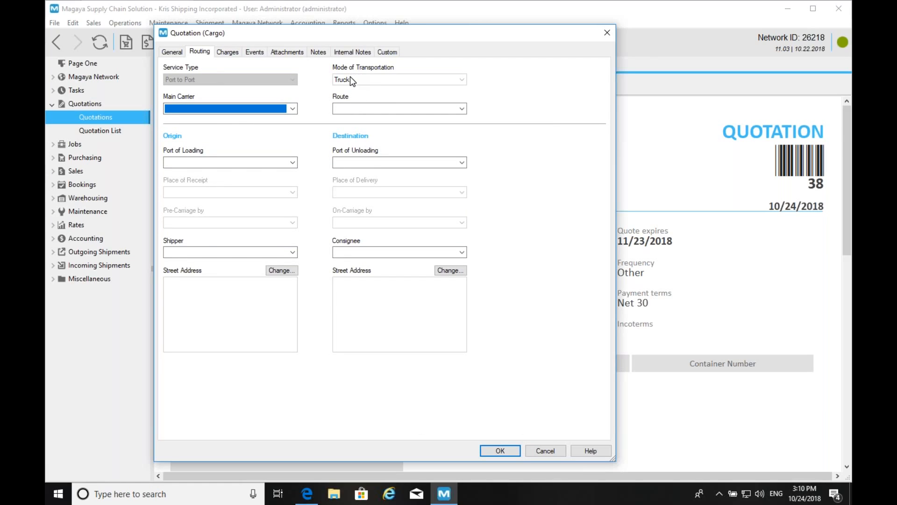
- Look over routes and carriers, then change the transport mode to Vessel, Containerized
left_click(462, 109)
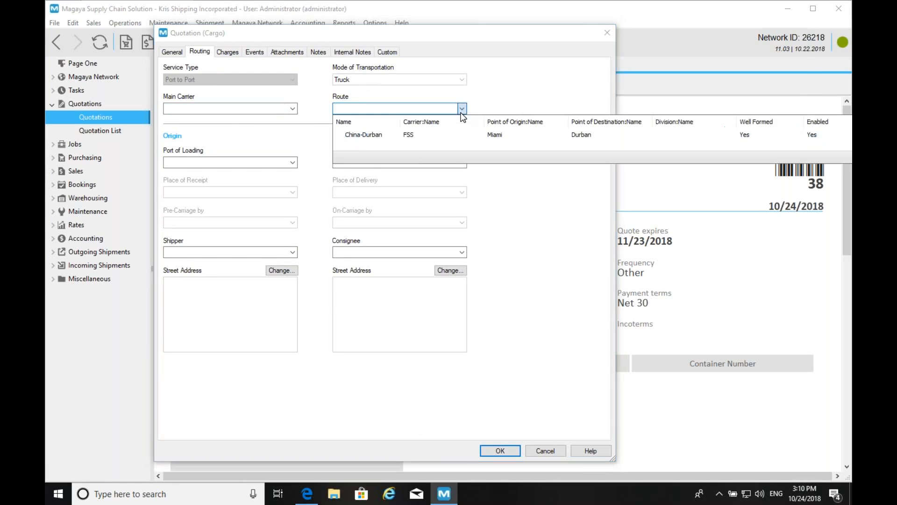
left_click(449, 89)
left_click(200, 108)
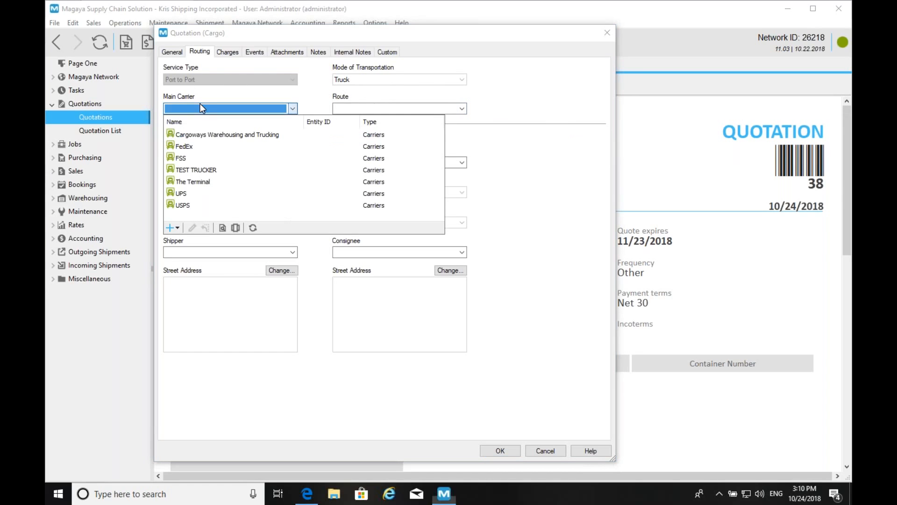
left_click(172, 51)
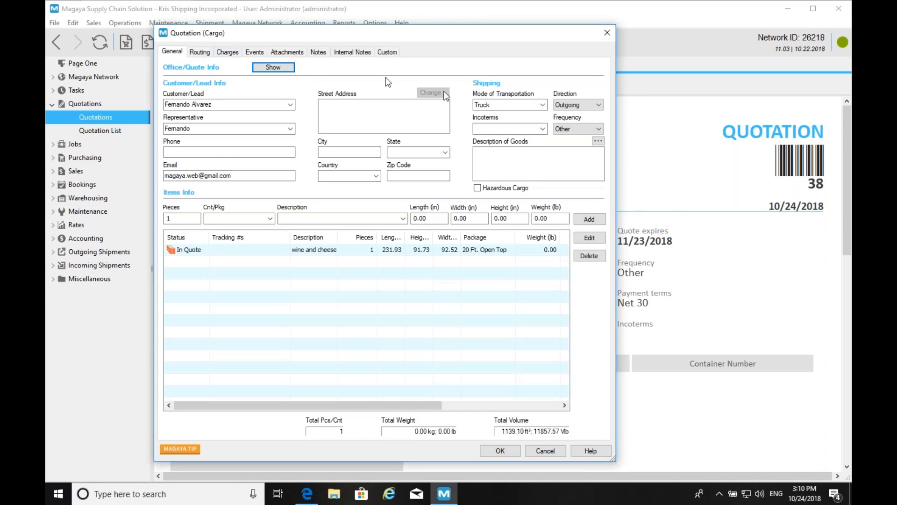
left_click(514, 105)
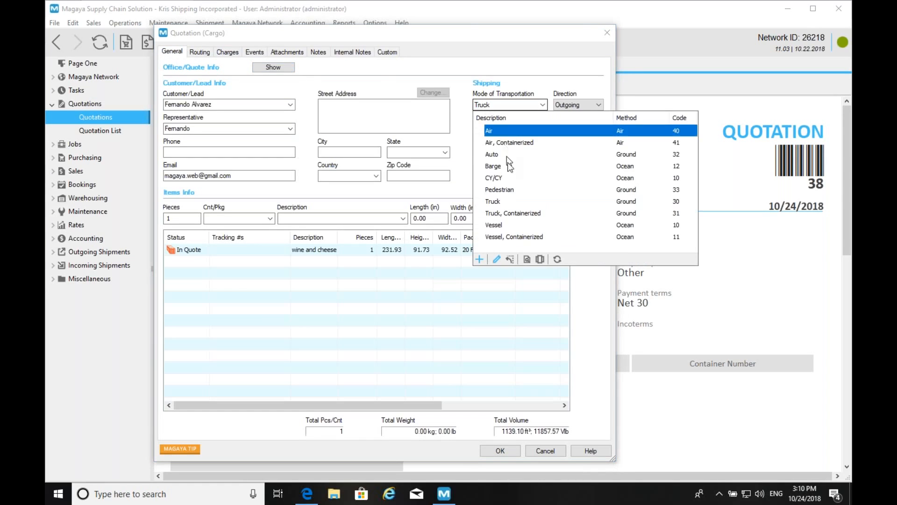
left_click(501, 236)
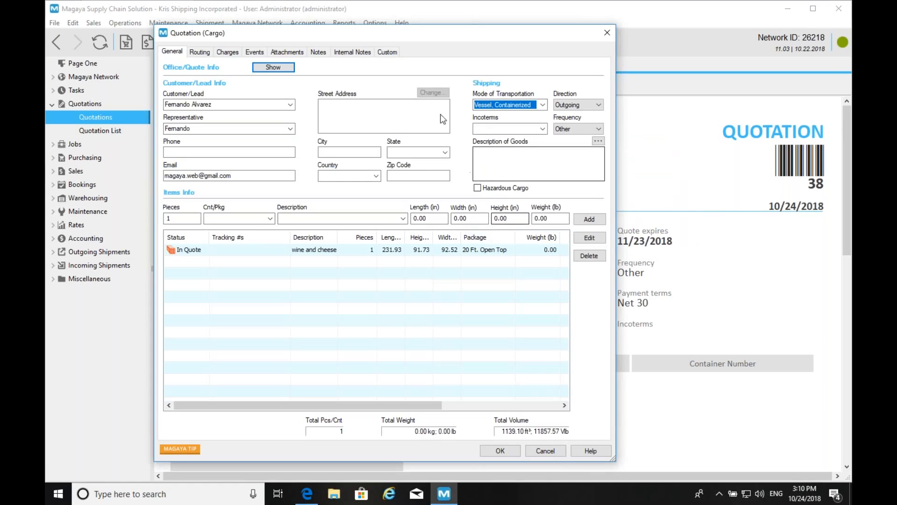
- Route the quotation on MAERSK LINE from Miami to Santos and view its charges
left_click(201, 53)
left_click(232, 110)
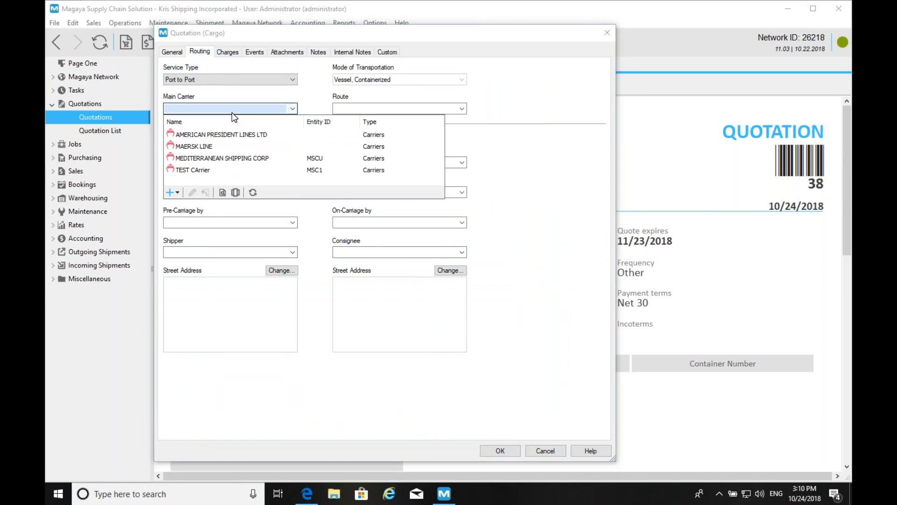
left_click(216, 147)
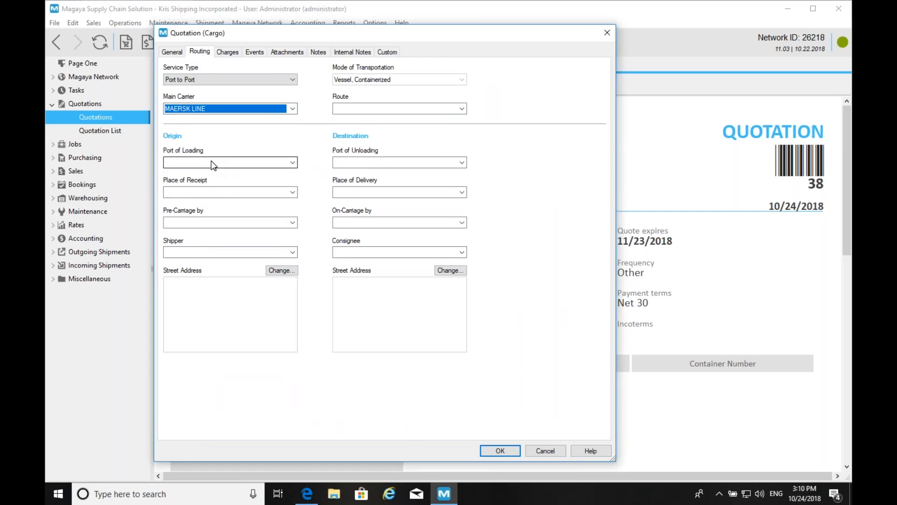
left_click(213, 164)
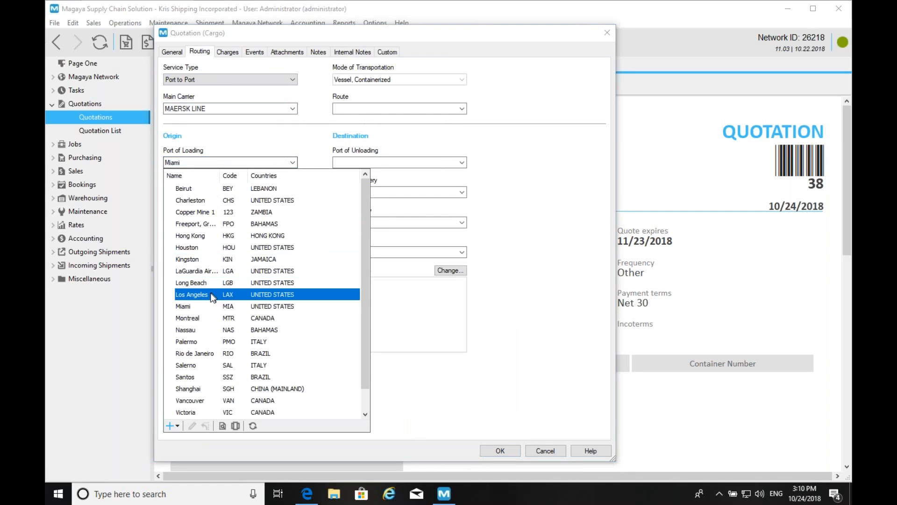
left_click(207, 306)
left_click(414, 162)
type("san")
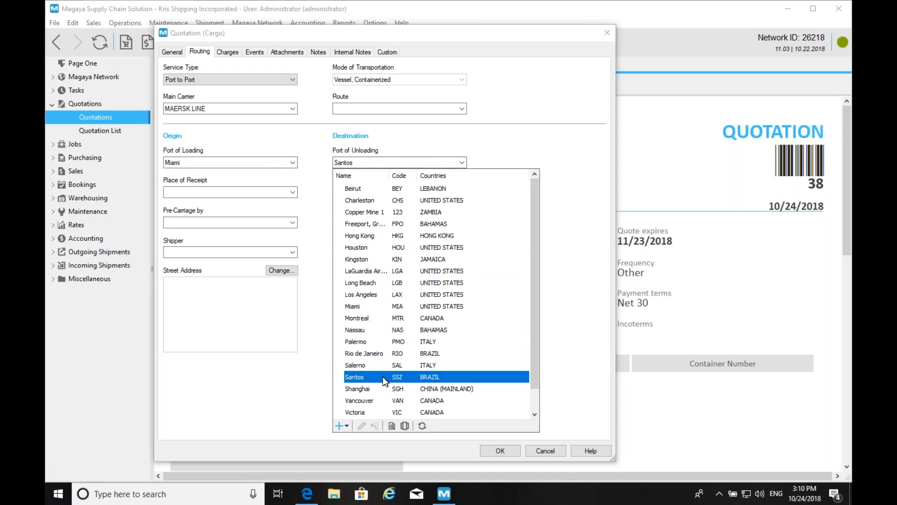
left_click(383, 377)
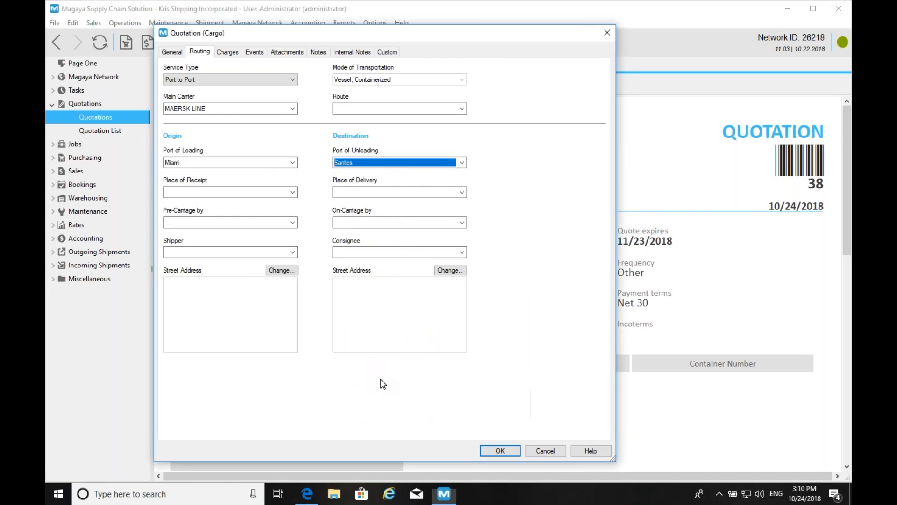
left_click(229, 53)
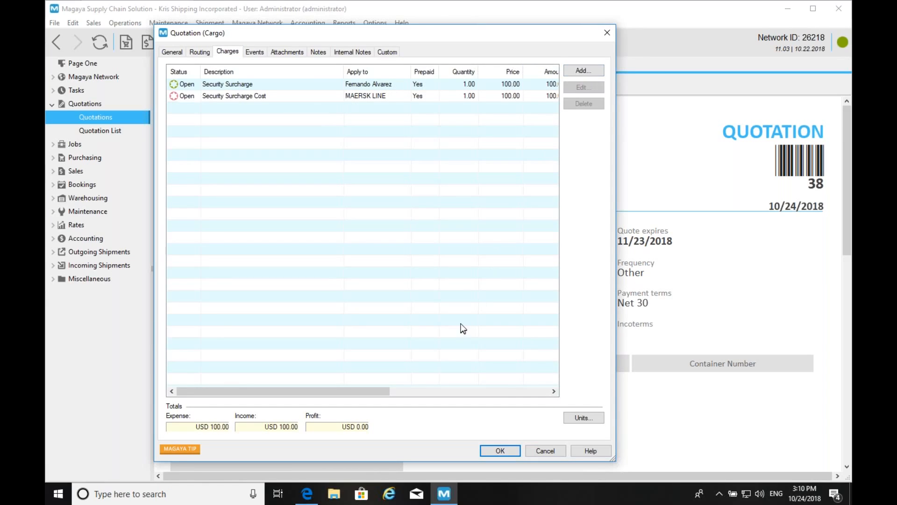
- Add an income Ocean Freight Service charge applied per container
left_click(572, 70)
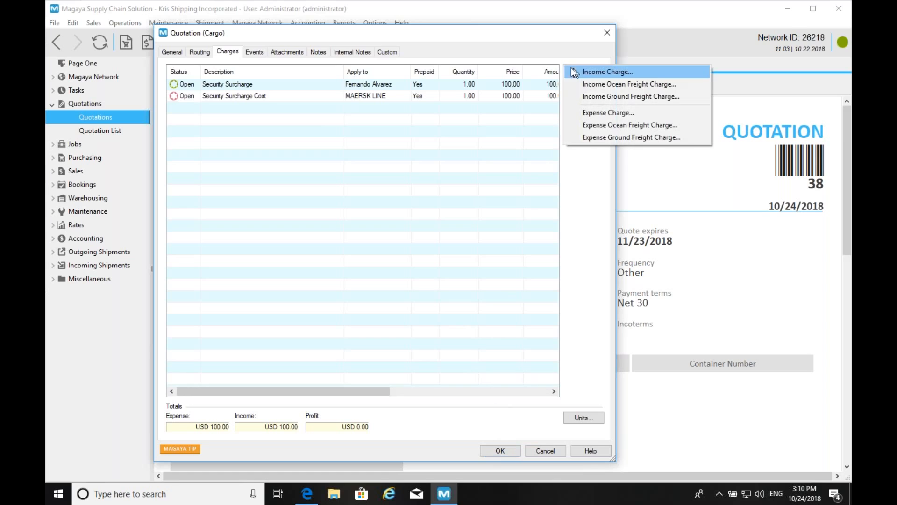
left_click(605, 83)
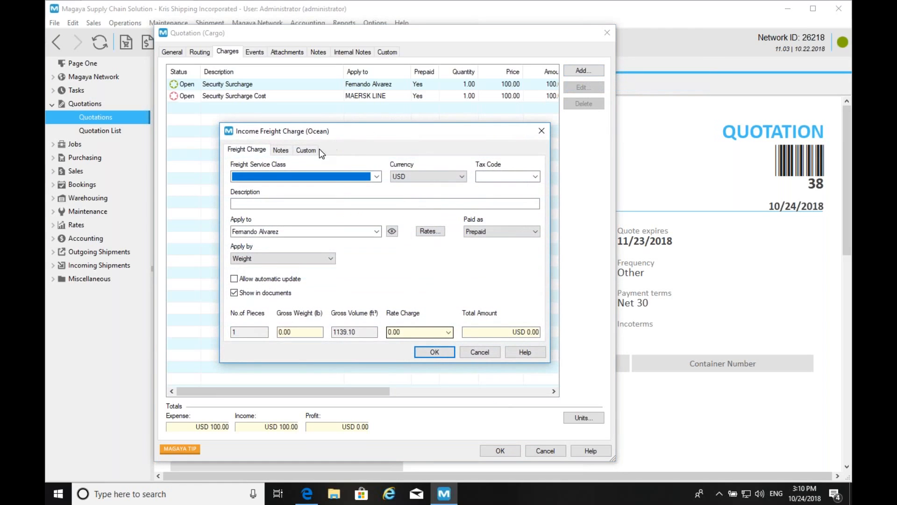
scroll(318, 176, "down", 1)
scroll(319, 176, "down", 1)
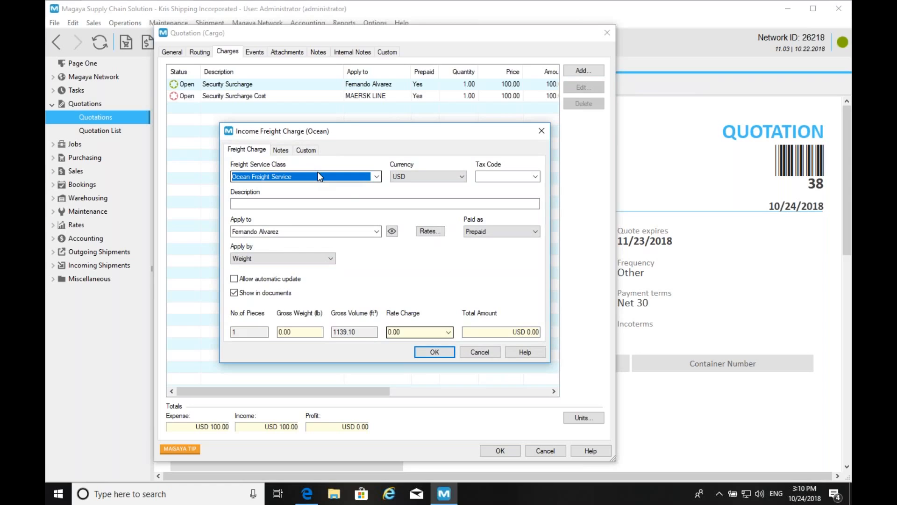
left_click(448, 331)
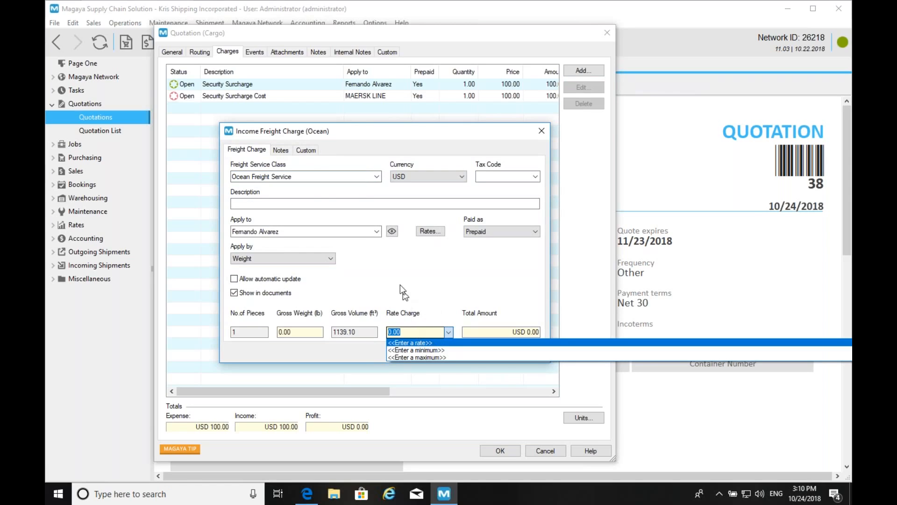
left_click(325, 205)
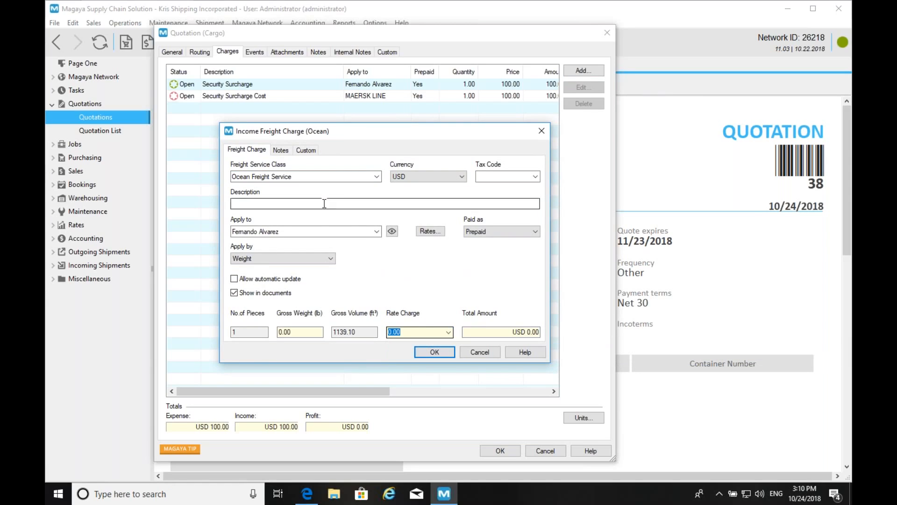
left_click(327, 258)
left_click(276, 288)
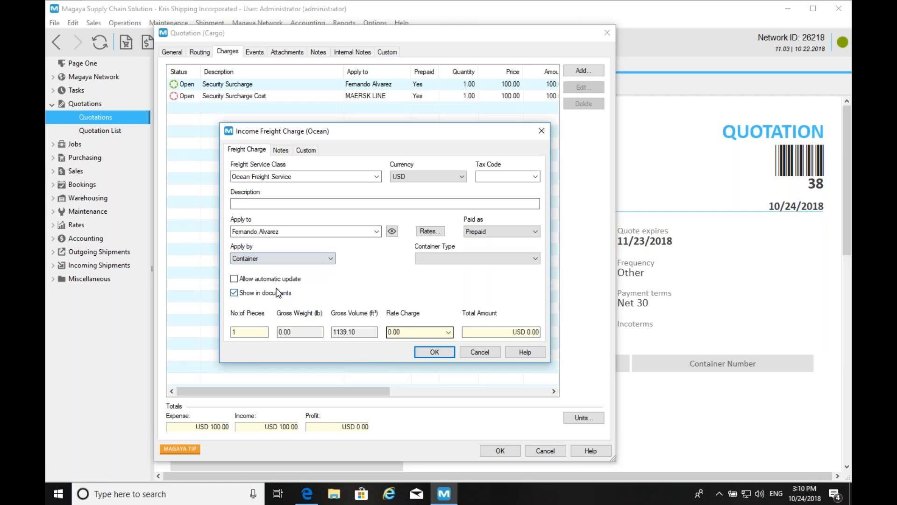
- Set the charge rate to 2500, then save the charge and the quotation
left_click(426, 257)
left_click(392, 265)
left_click(427, 260)
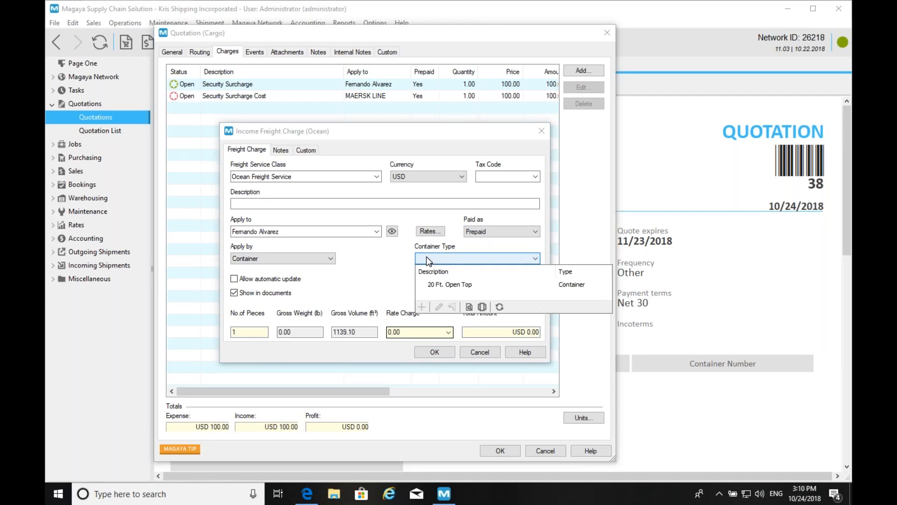
left_click(474, 347)
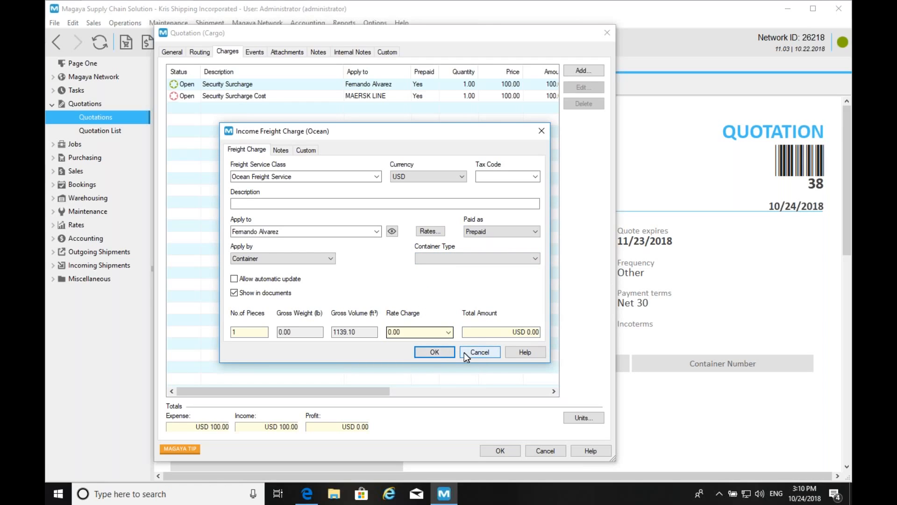
left_click(429, 328)
type("2500")
key("Tab")
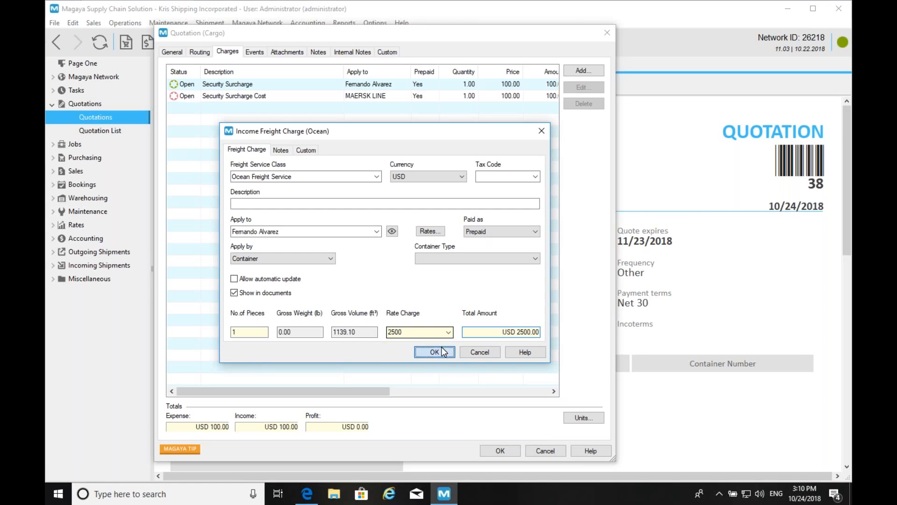
left_click(434, 352)
left_click(499, 450)
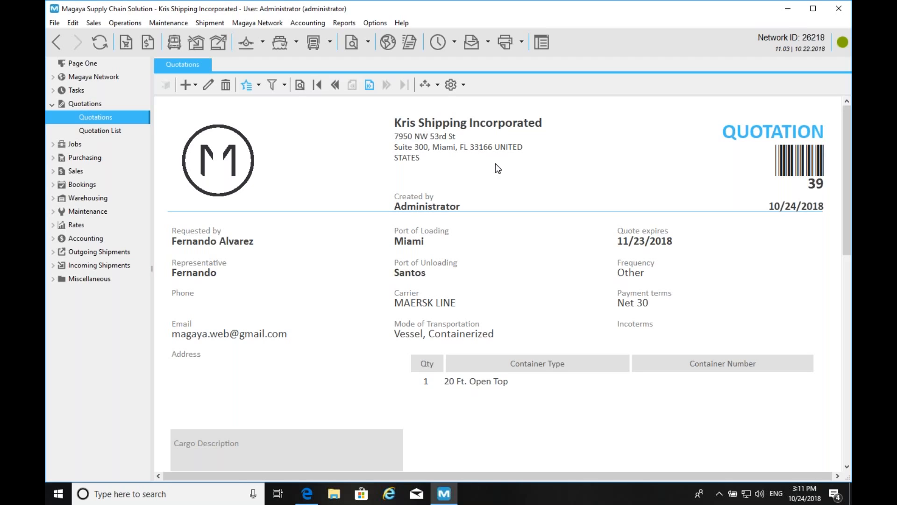
- Apply the Quotation FCL Port Multipage template and review its Terms and Conditions page
left_click(259, 84)
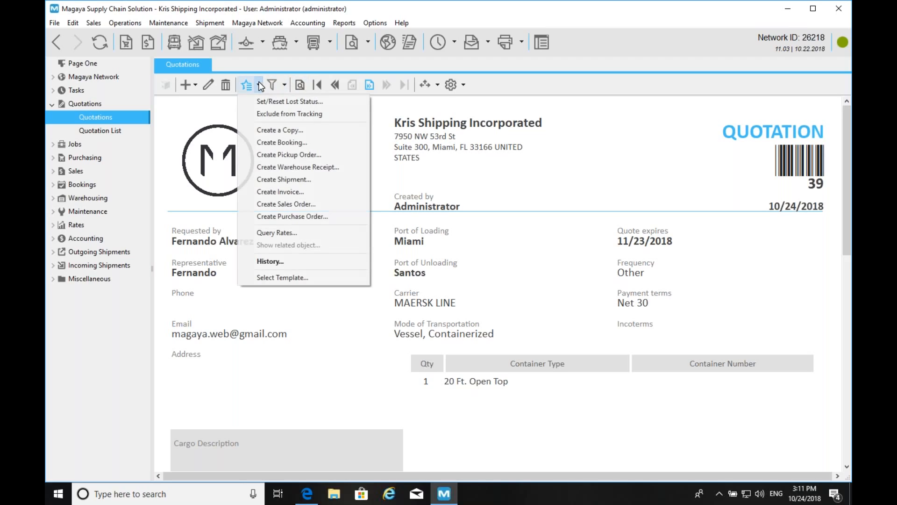
left_click(271, 277)
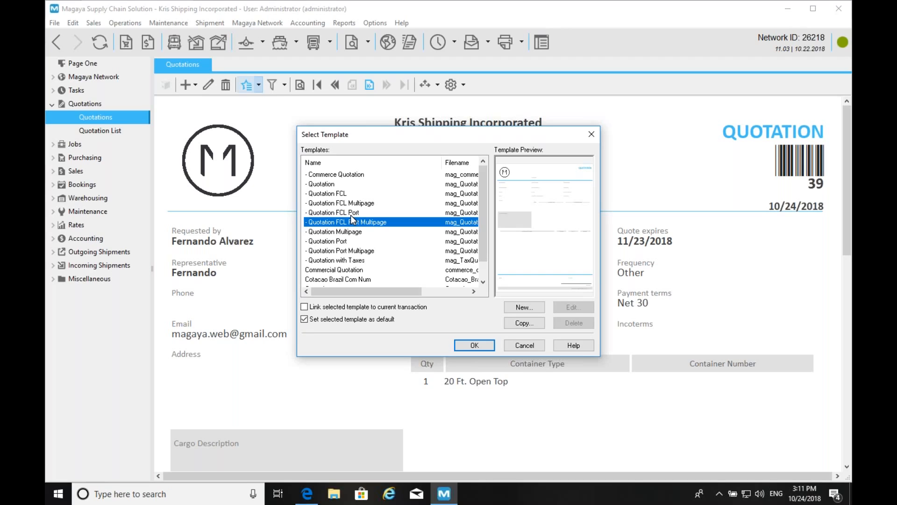
left_click(474, 345)
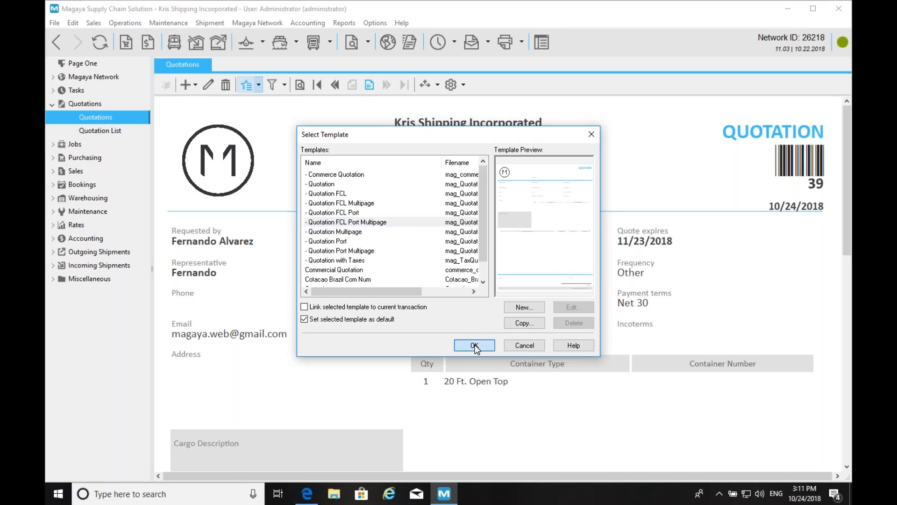
left_click(369, 85)
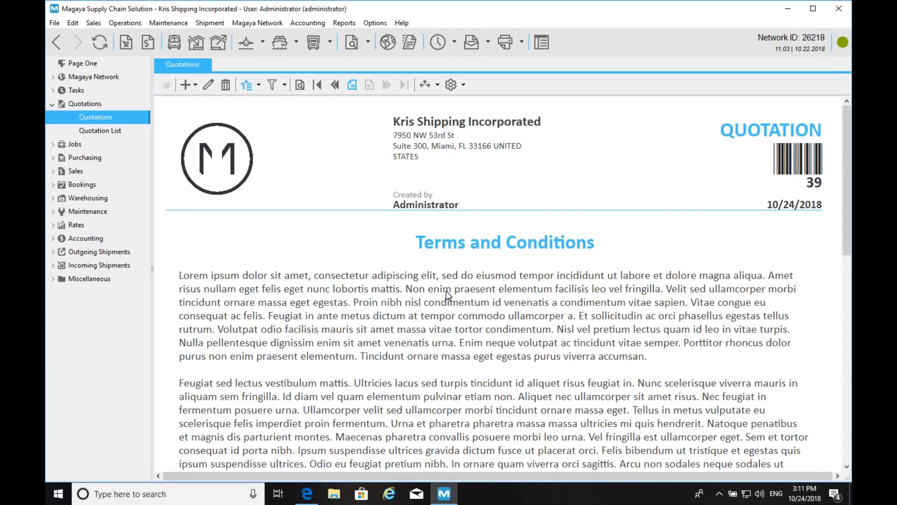
scroll(430, 299, "down", 1)
scroll(413, 338, "down", 3)
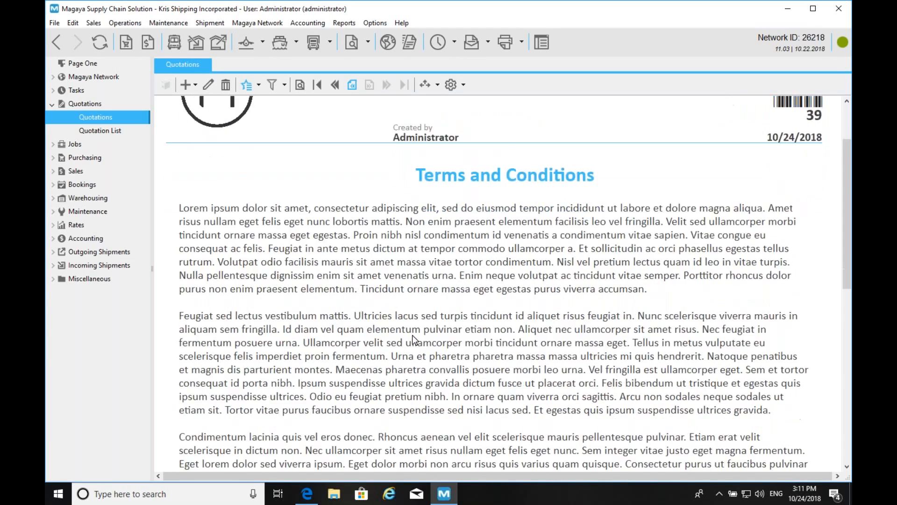
scroll(413, 338, "down", 1)
scroll(414, 339, "down", 3)
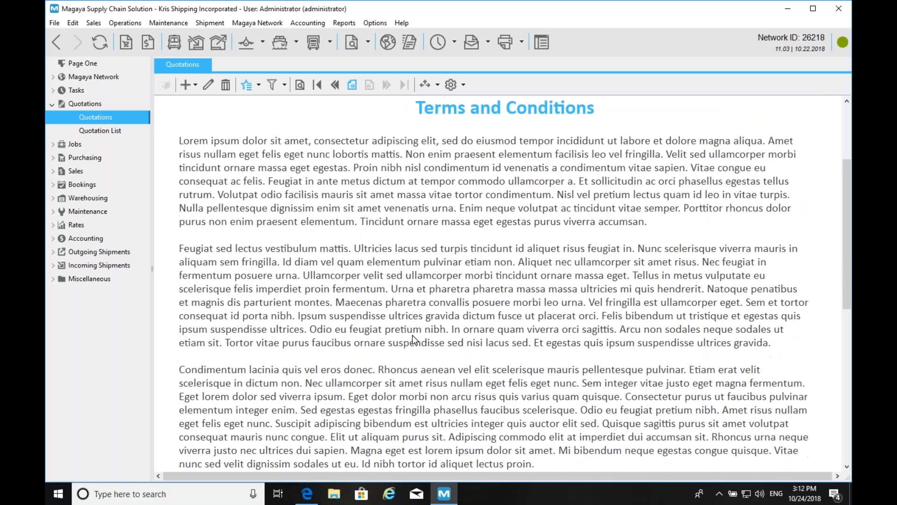
scroll(413, 339, "up", 8)
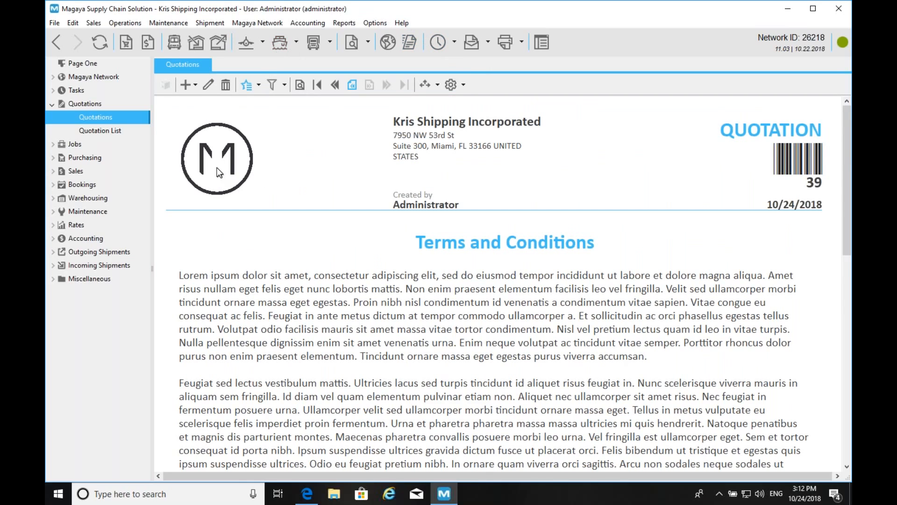
left_click(381, 24)
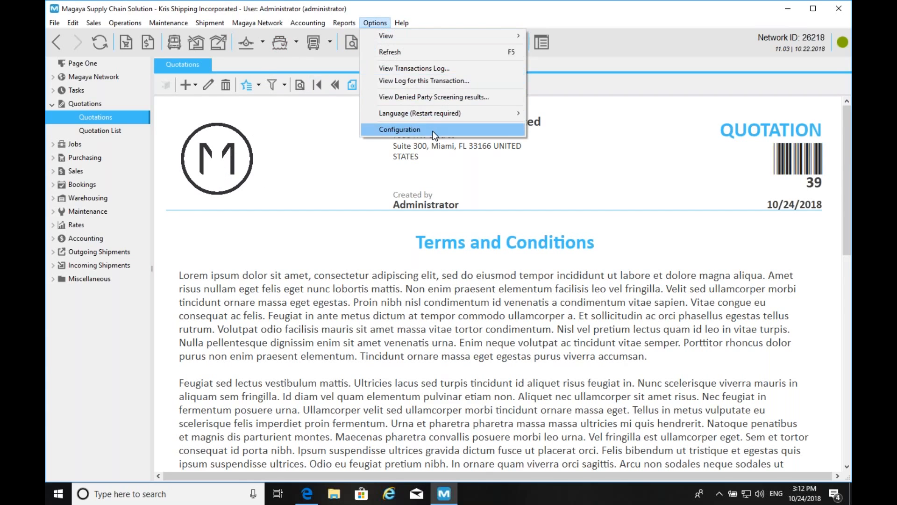
- Upload LOGO.jpg from the Desktop as the company logo in Company configuration and save it
left_click(420, 129)
left_click(195, 101)
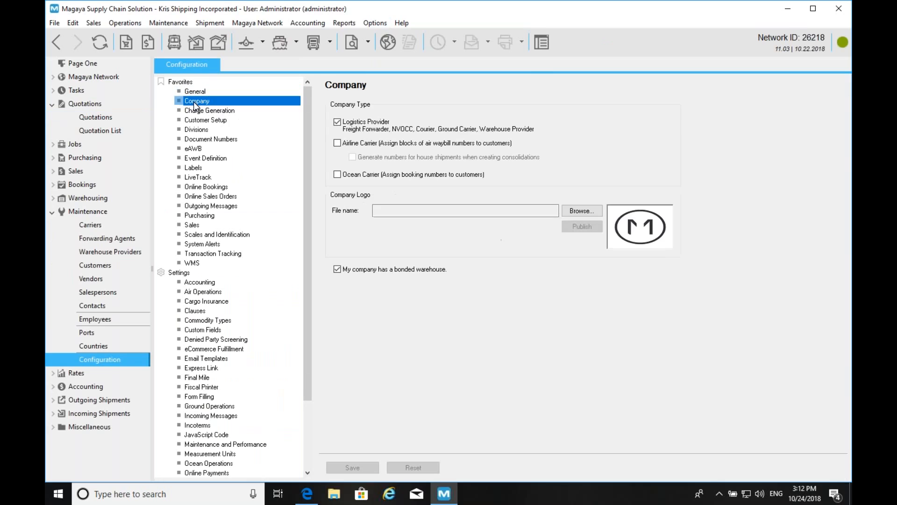
left_click(581, 213)
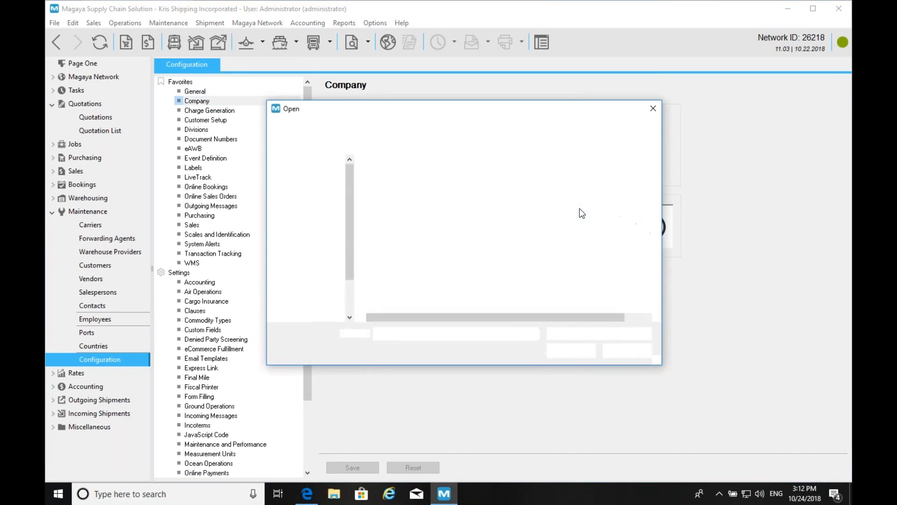
left_click(380, 178)
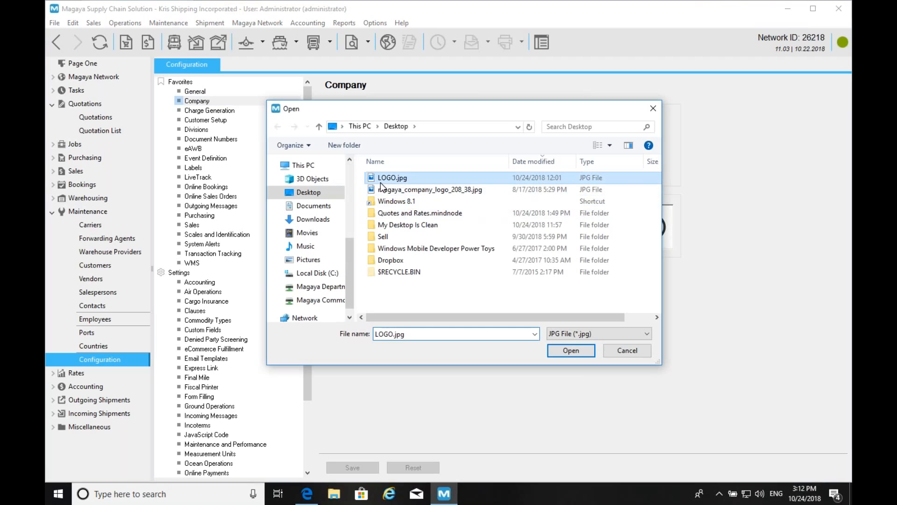
left_click(571, 351)
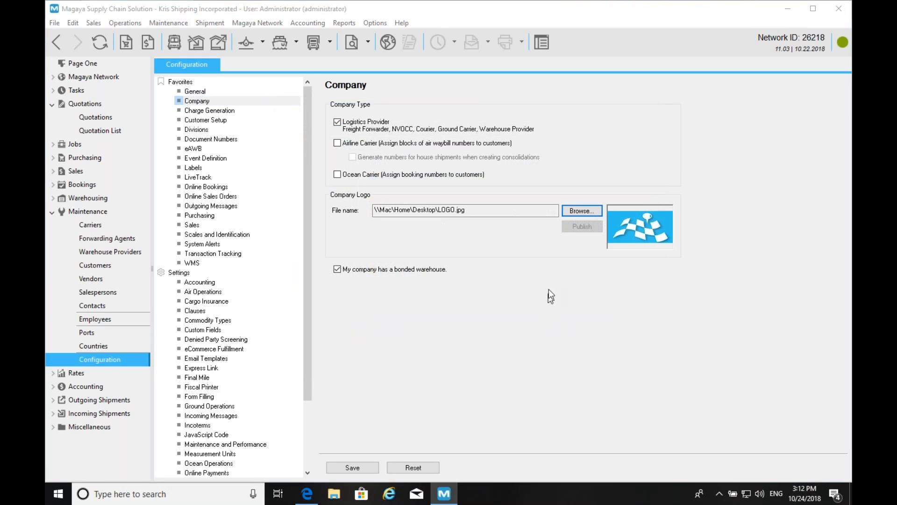
left_click(350, 464)
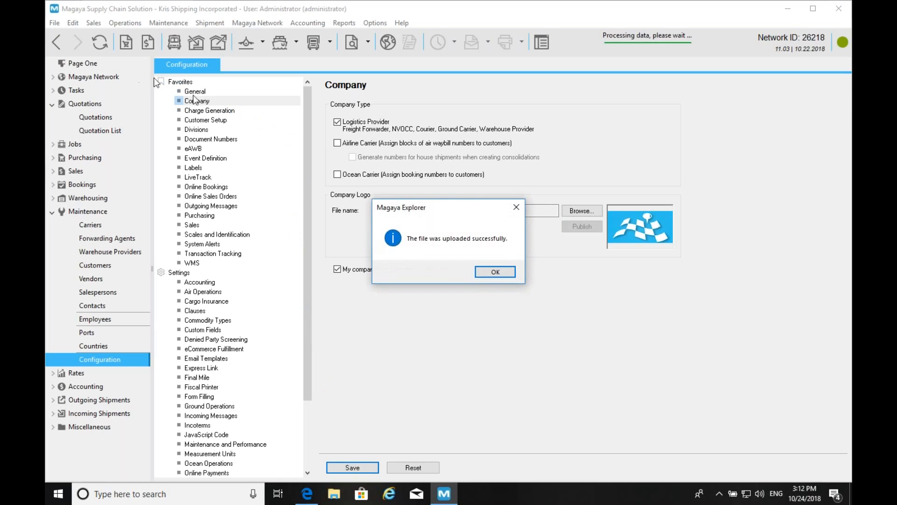
left_click(498, 274)
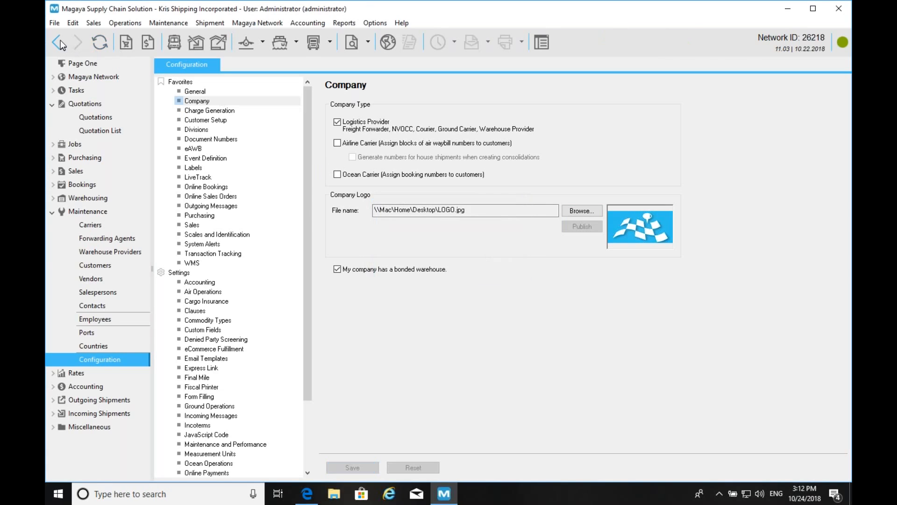
left_click(60, 40)
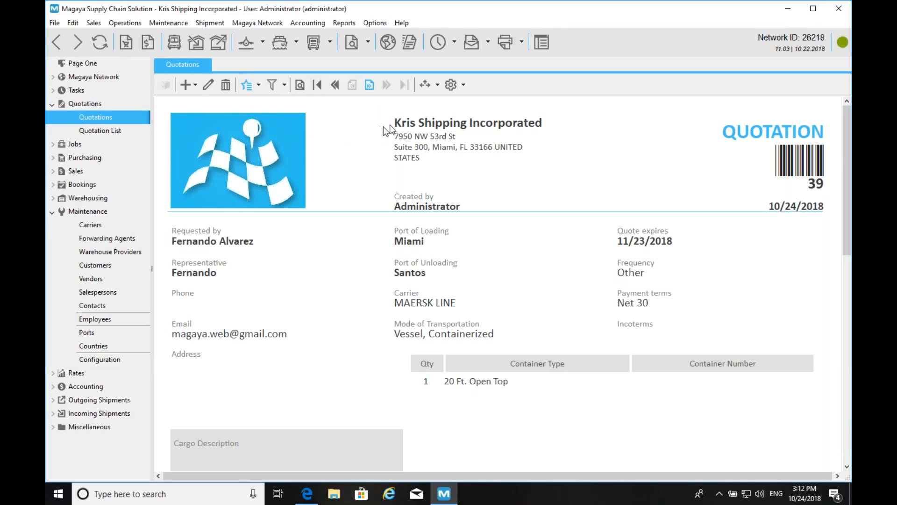
- Make an editable copy of the Quotation FCL Port Multipage template
left_click(259, 85)
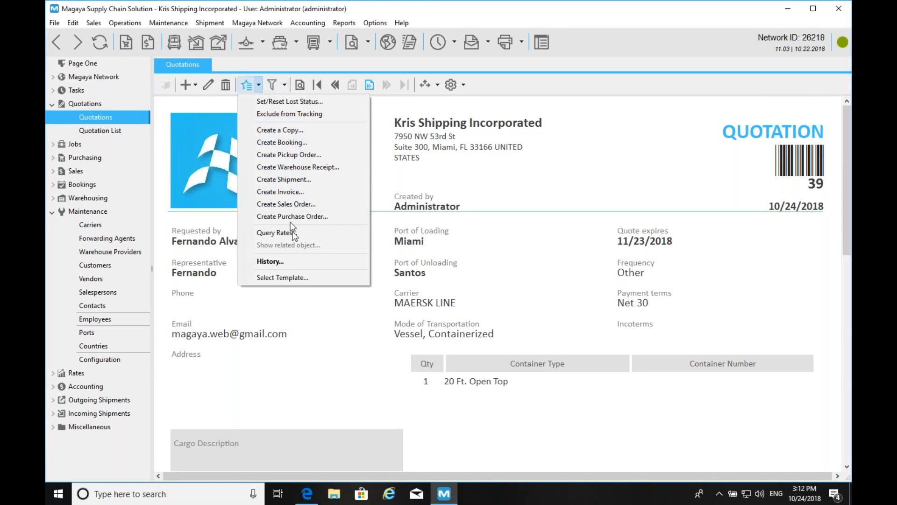
left_click(302, 274)
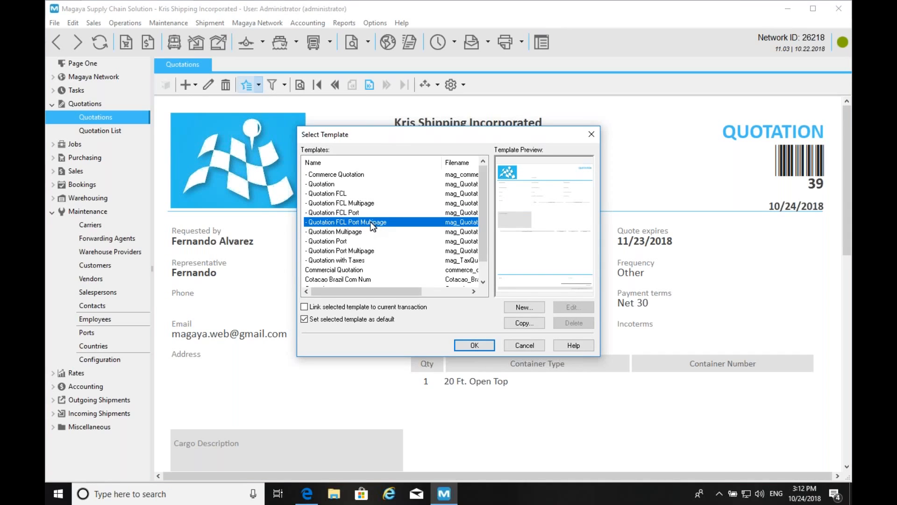
left_click(535, 324)
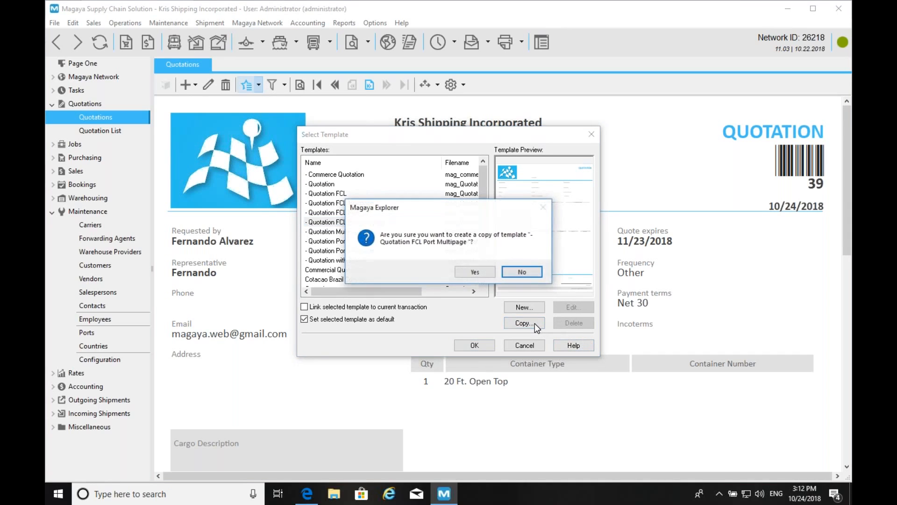
left_click(476, 272)
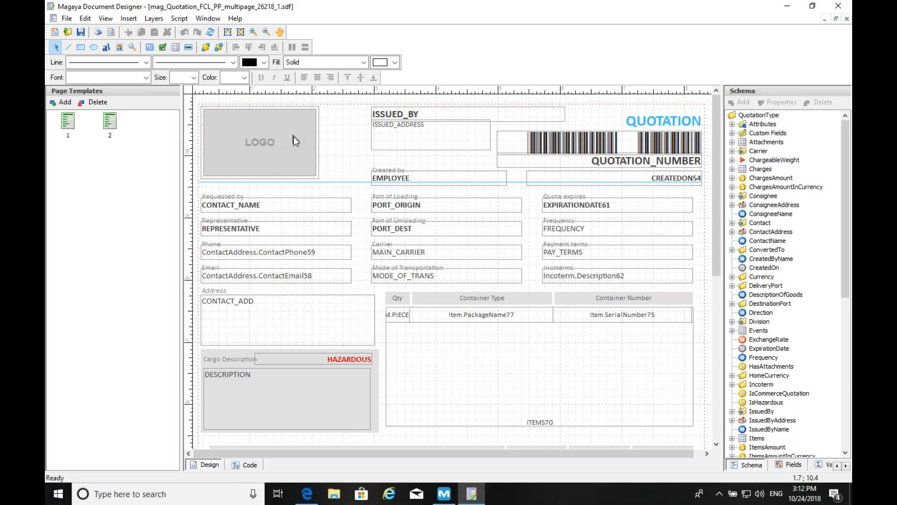
- Select page 2's lorem-ipsum Terms and Conditions text for editing, then switch to Word
left_click(111, 122)
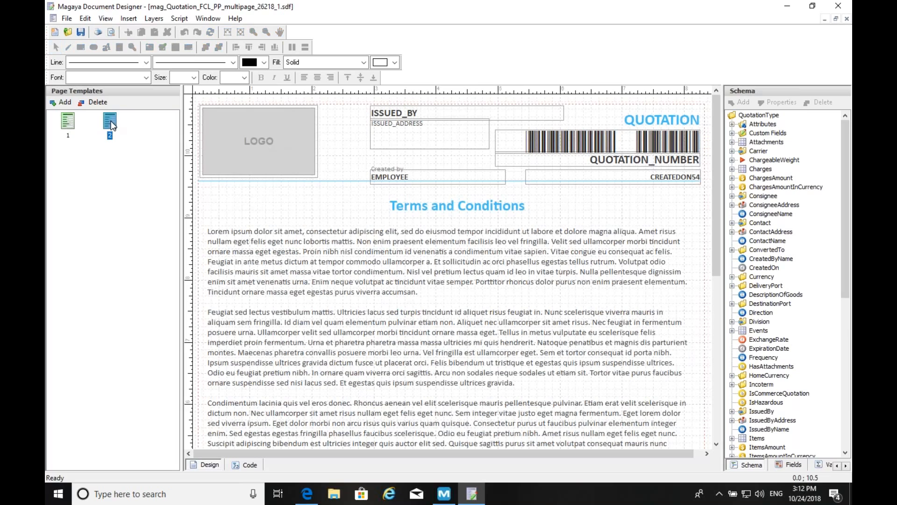
left_click(284, 236)
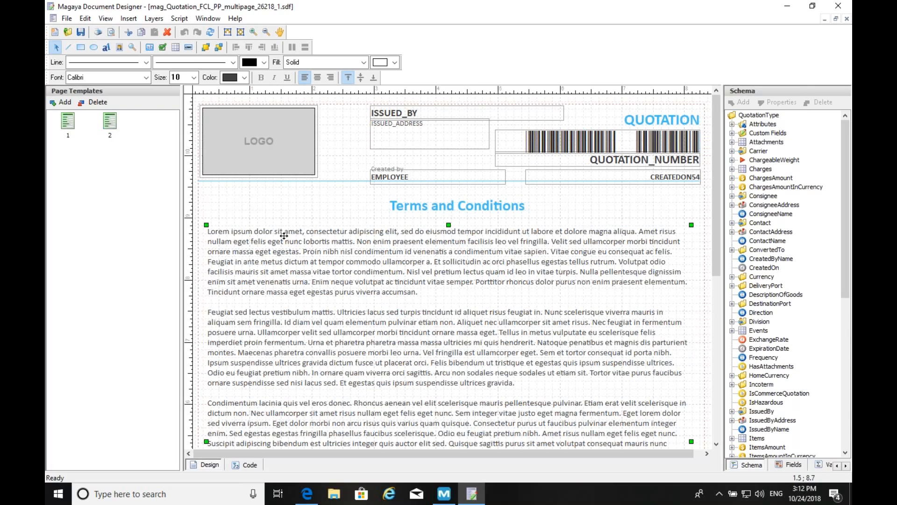
double_click(285, 235)
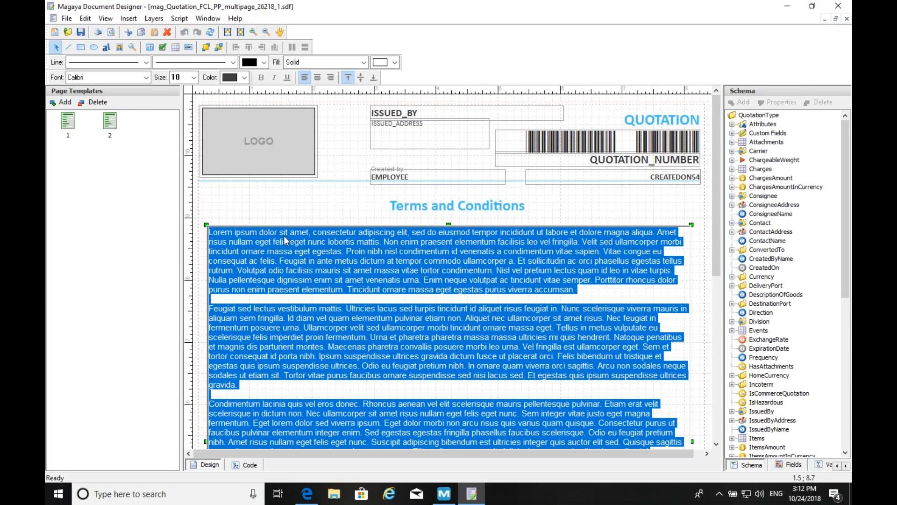
key("super+Tab")
key("super+Tab")
key("super+Tab")
key("super+Tab")
key("super+Tab")
key("super+Tab")
key("super+Tab")
key("super+Tab")
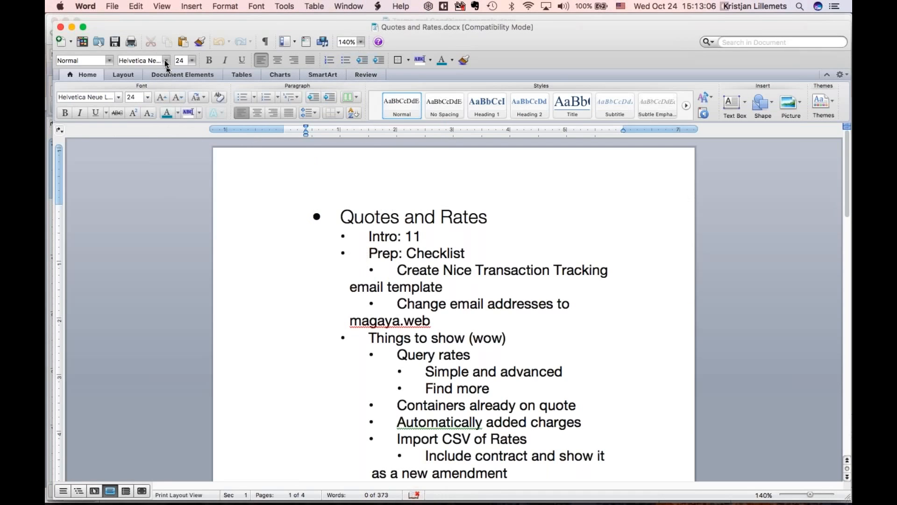
- Copy the nine numbered terms from Terms and Conditions example.docx, then reopen the custom multipage quotation template
left_click(61, 29)
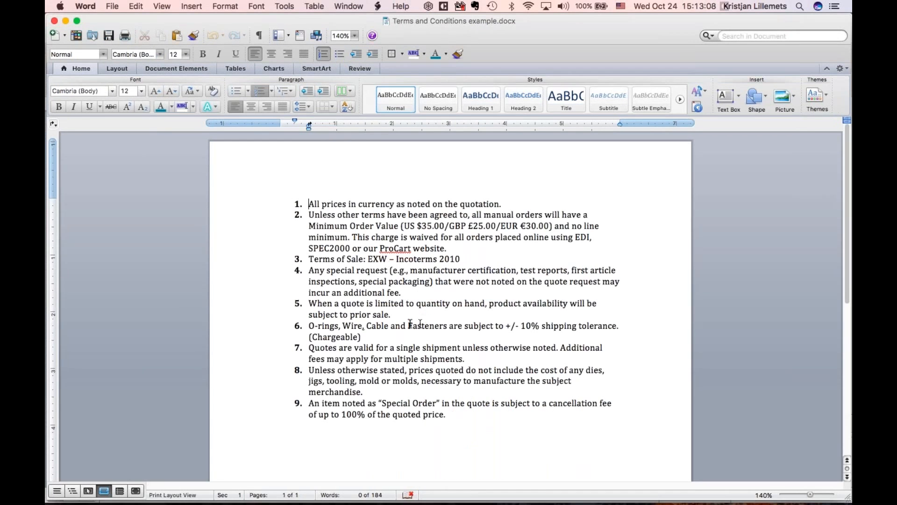
left_click_drag(307, 204, 515, 421)
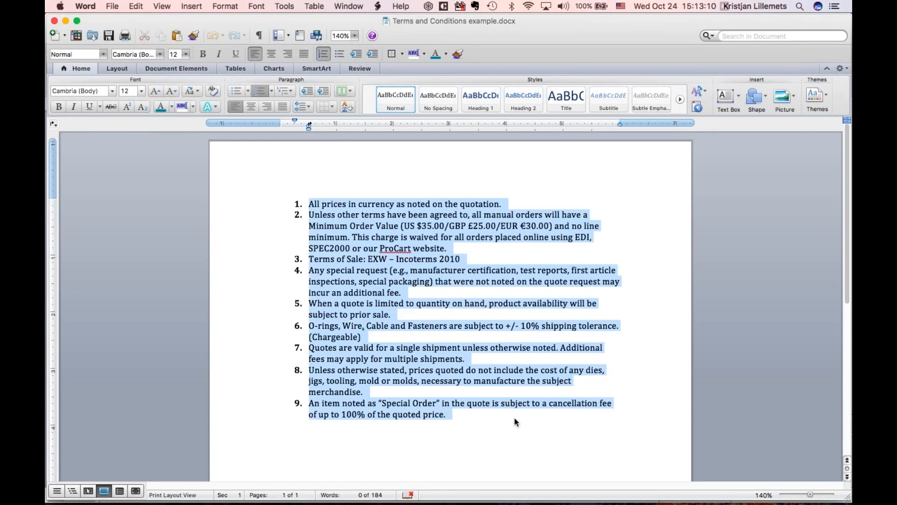
key("super+Tab")
key("super+Tab")
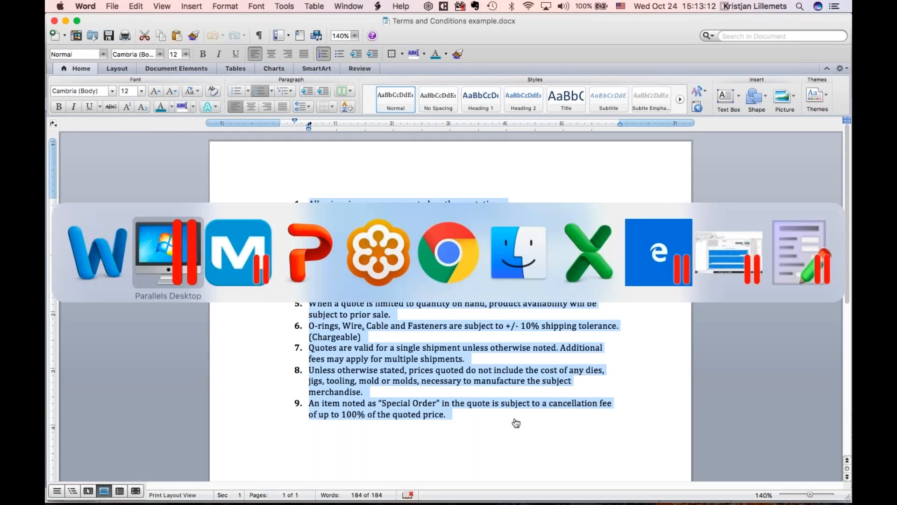
double_click(382, 224)
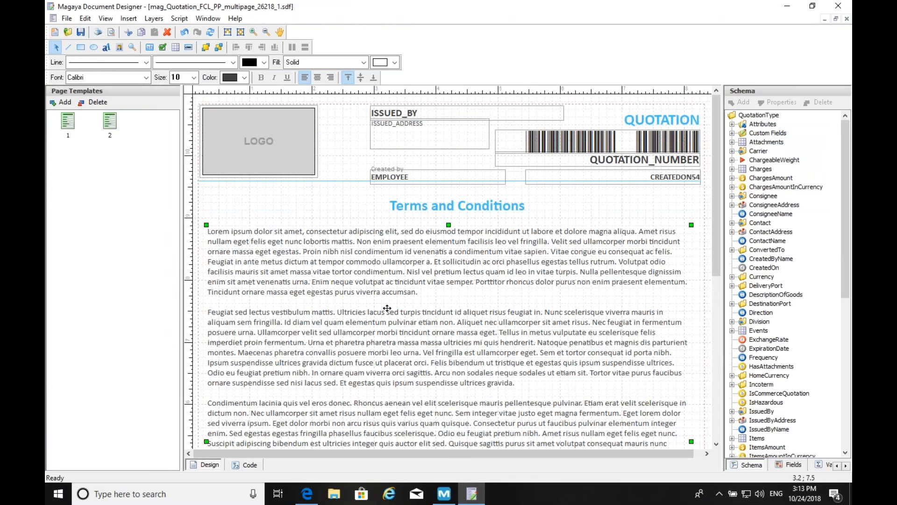
- Replace the lorem-ipsum Terms and Conditions with the nine copied terms and save the template
double_click(335, 251)
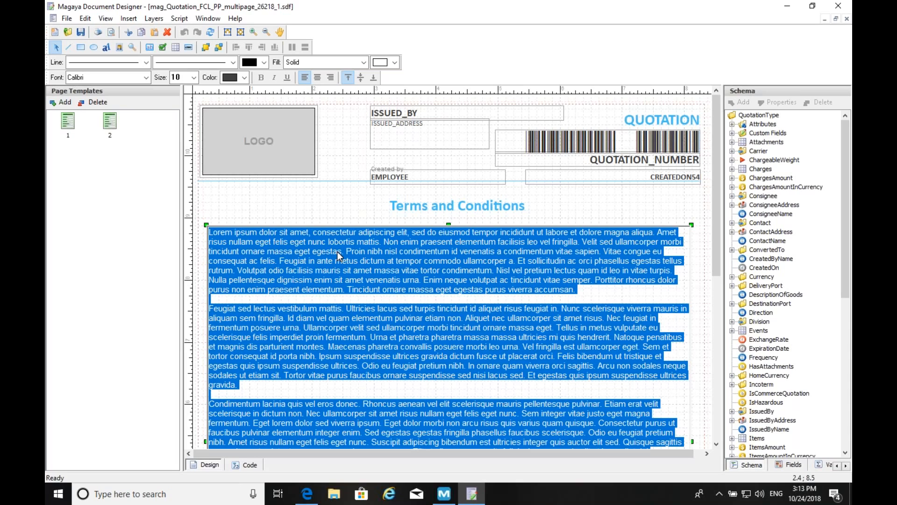
type("1. All prices in currency as noted on the quotation. 2. Unless other terms have been agreed to, all manual orders will have a Minimum Order Value (US $35.00/GBP £25.00/EUR €30.00) and no line minimum. This charge is waived for all orders placed online using EDI, SPEC2000 or our ProCart website. 3. Terms of Sale: EXW - Incoterms 2010 4. Any special request (e.g., manufacturer certification, test reports, first article inspections, special packaging) that were not noted on the quote request may incur an additional fee. 5. When a quote is limited to quantity on hand, product availability will be subject to prior sale. 6. O-rings, Wire, Cable and Fasteners are subject to +/- 10% shipping tolerance. (Chargeable) 7. Quotes are valid for a single shipment unless otherwise noted. Additional fees may apply for multiple shipments. 8. Unless otherwise stated, prices quoted do not include the cost of any dies, jigs, tooling, mold or molds, necessary to manufacture the subject merchandise. 9. An item noted as \"Special Order\" in the quote is subject to a cancellation fee of up to 100% of the quoted price.")
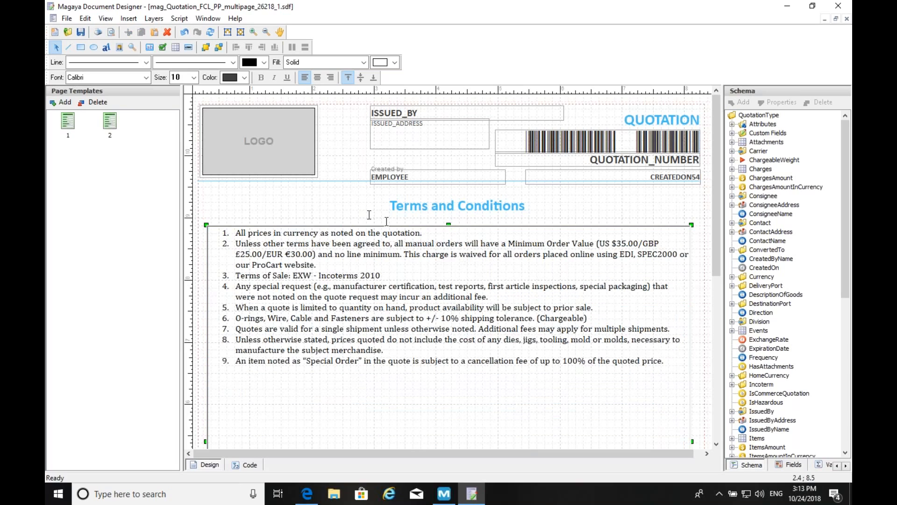
left_click(334, 208)
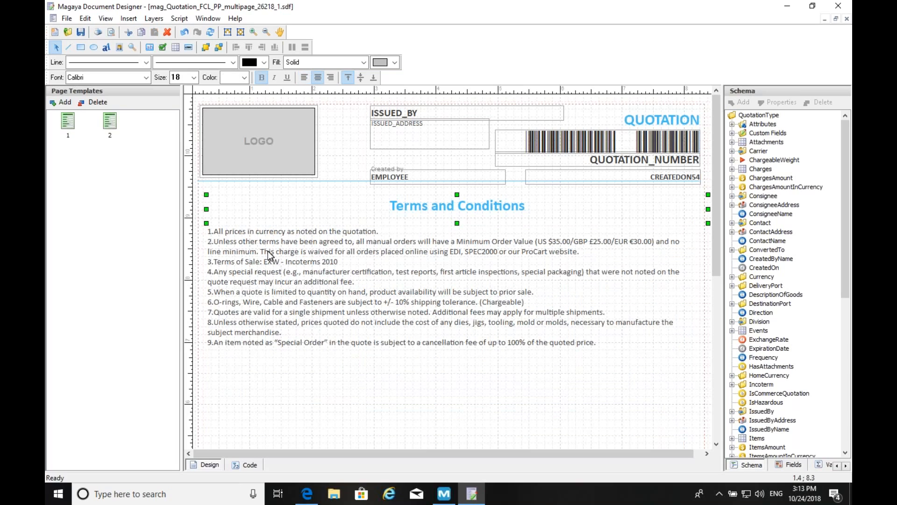
left_click(81, 34)
left_click(444, 493)
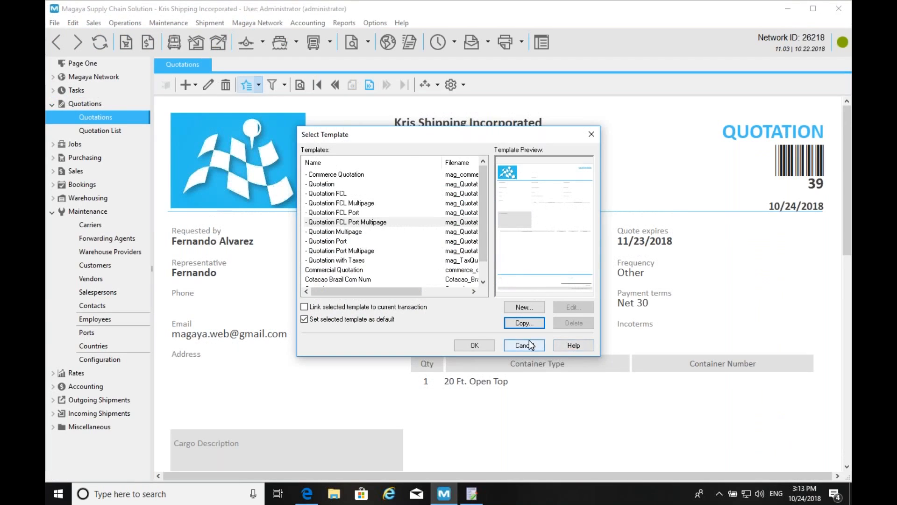
- Apply the mag_Quotation_FCL_PP_multipage_26218_1 template to quotation 39 and view its Terms and Conditions page
left_click(525, 344)
left_click(259, 84)
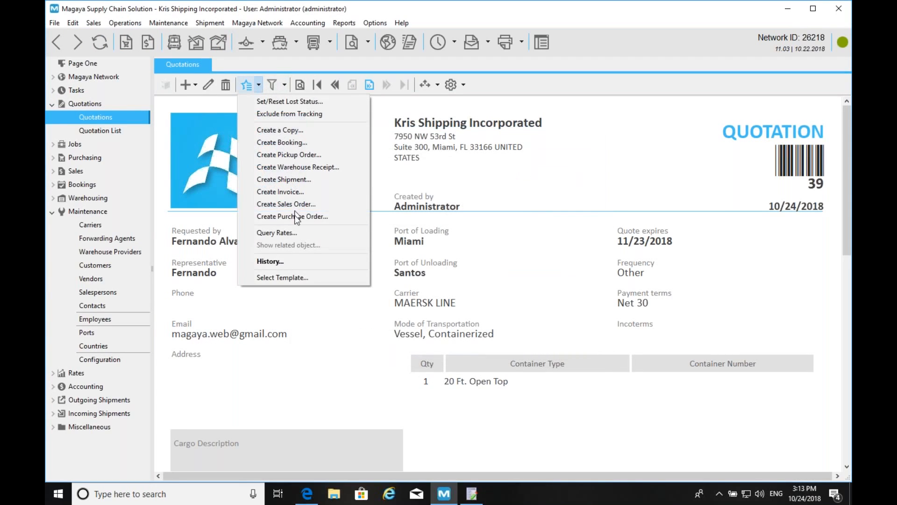
left_click(270, 278)
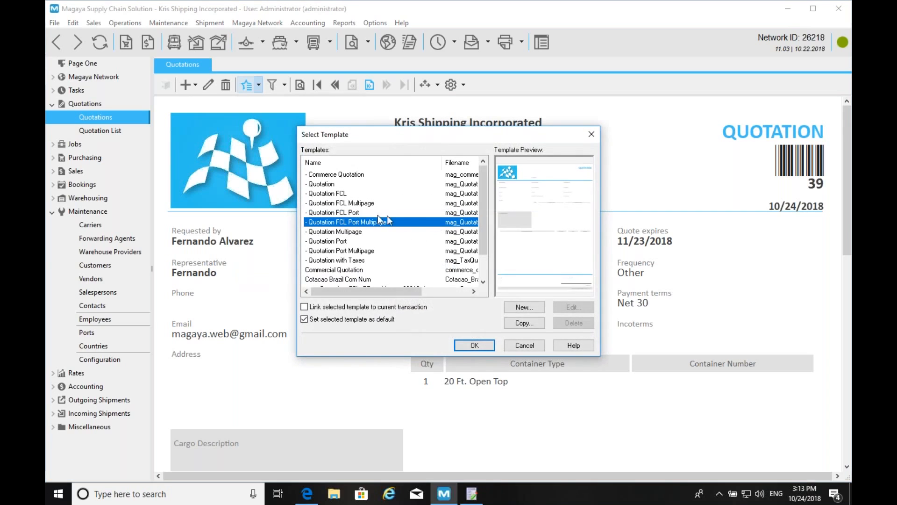
scroll(483, 198, "down", 1)
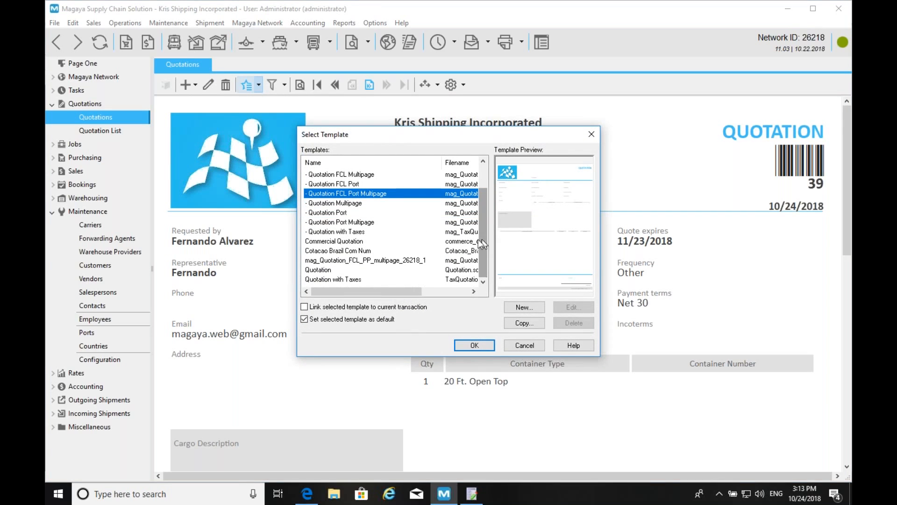
left_click(403, 260)
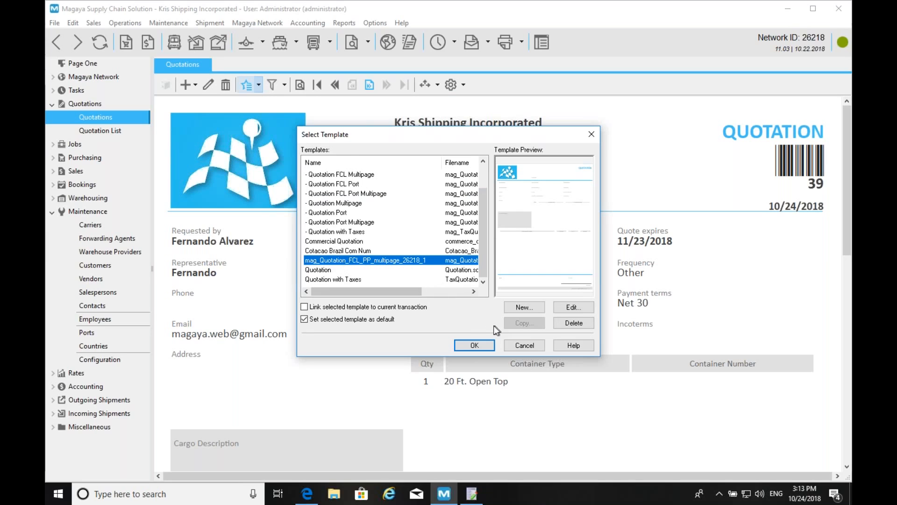
left_click(471, 347)
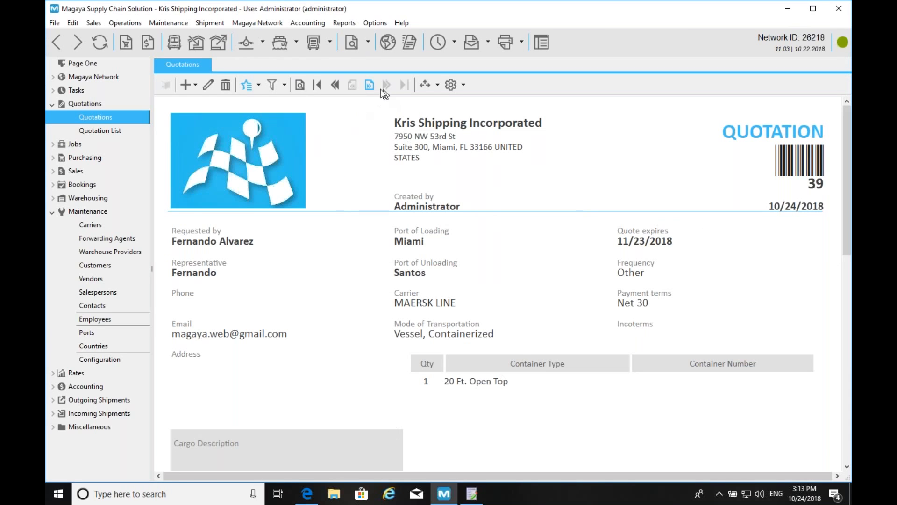
left_click(369, 85)
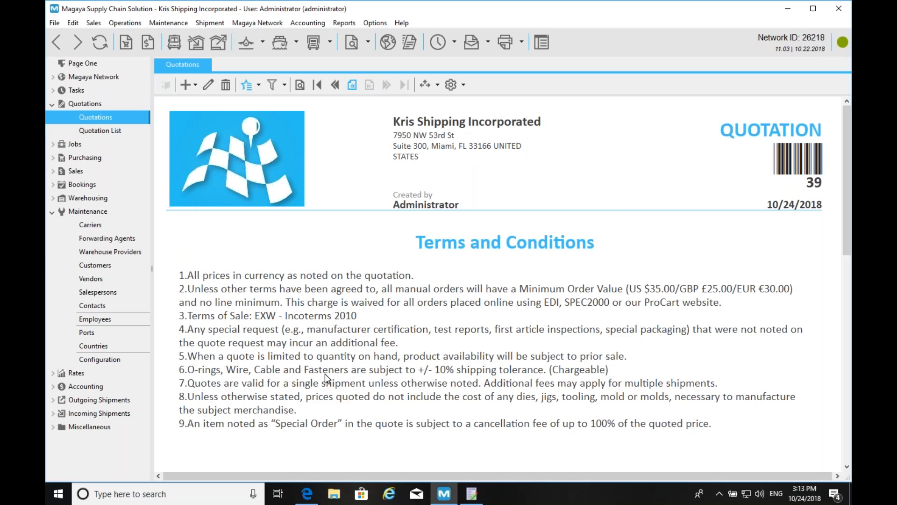
- Look over quotation 39's actions list and edit form without making changes
left_click(258, 82)
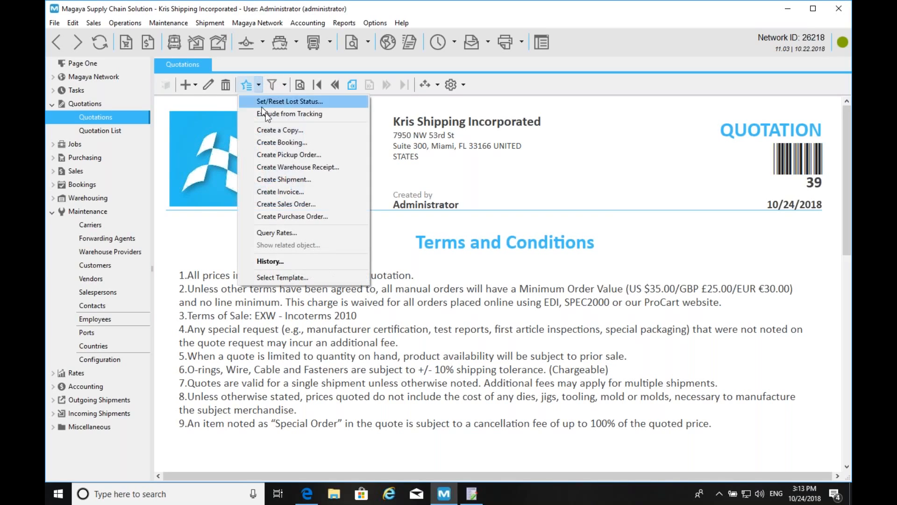
left_click(442, 168)
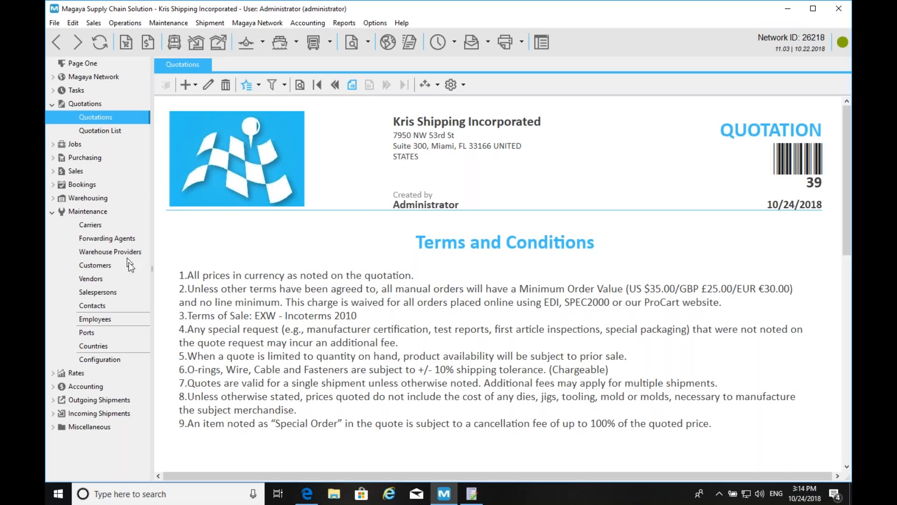
left_click(208, 85)
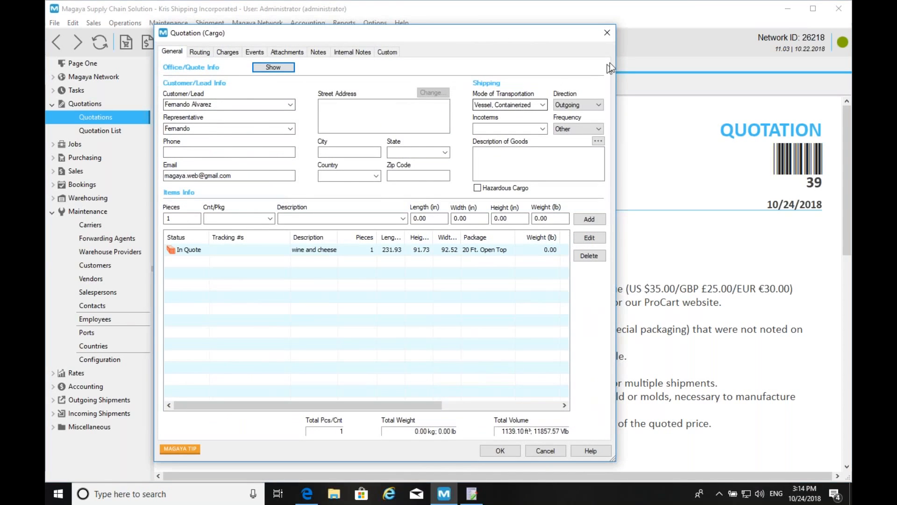
left_click(608, 33)
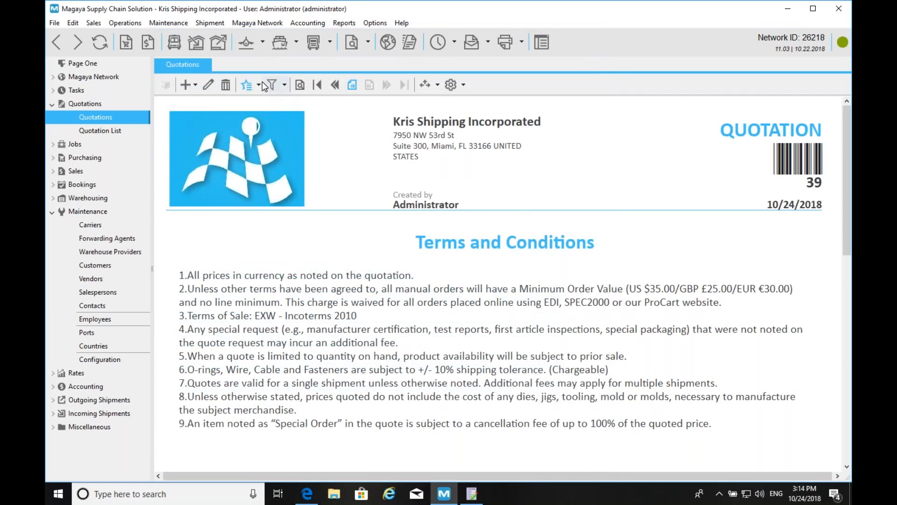
left_click(260, 82)
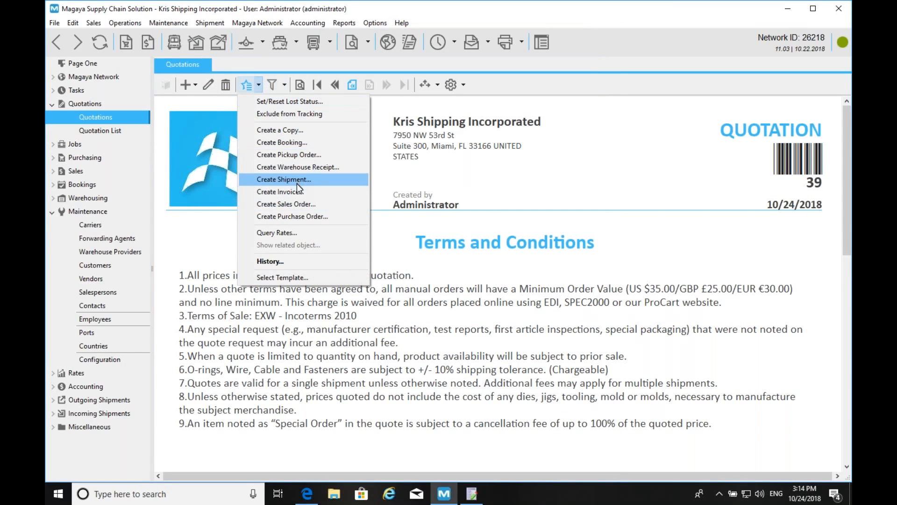
- Create an ocean booking from quotation 39, Miami to Santos on MAERSK LINE, after checking routing and commodities
left_click(317, 143)
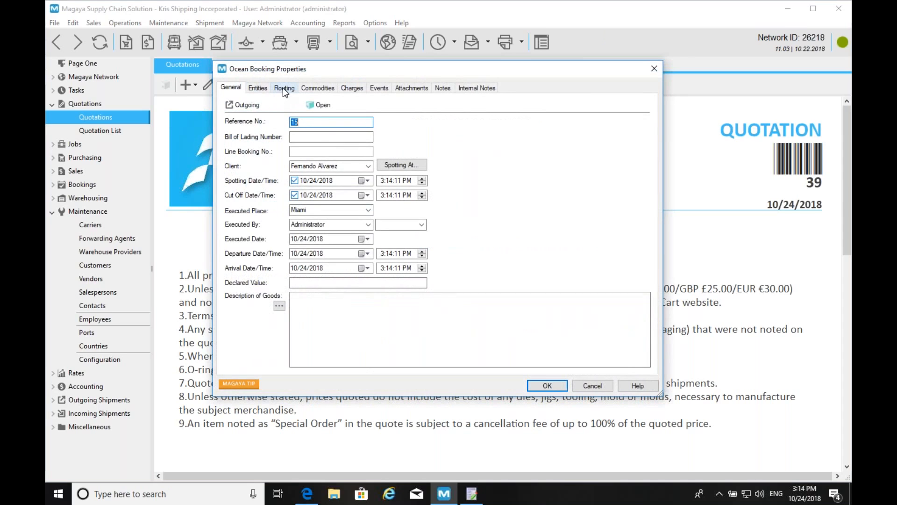
left_click(285, 88)
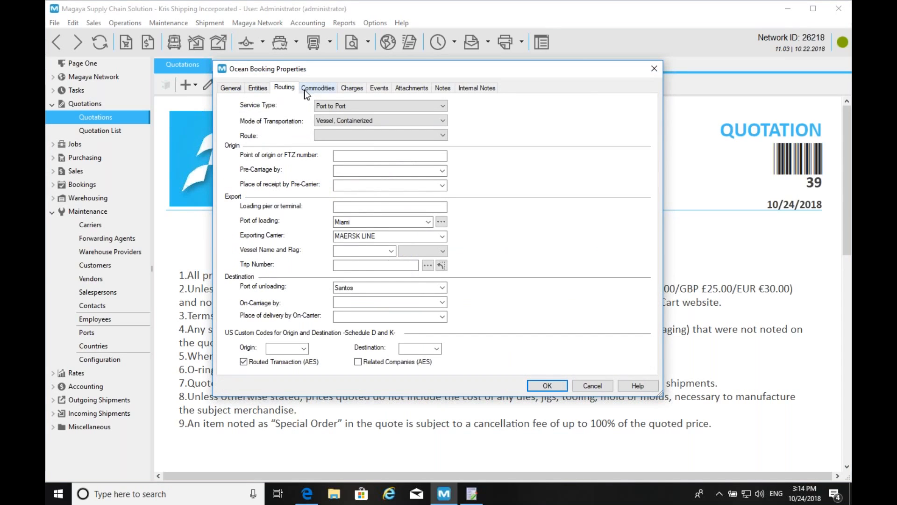
left_click(318, 88)
left_click(237, 89)
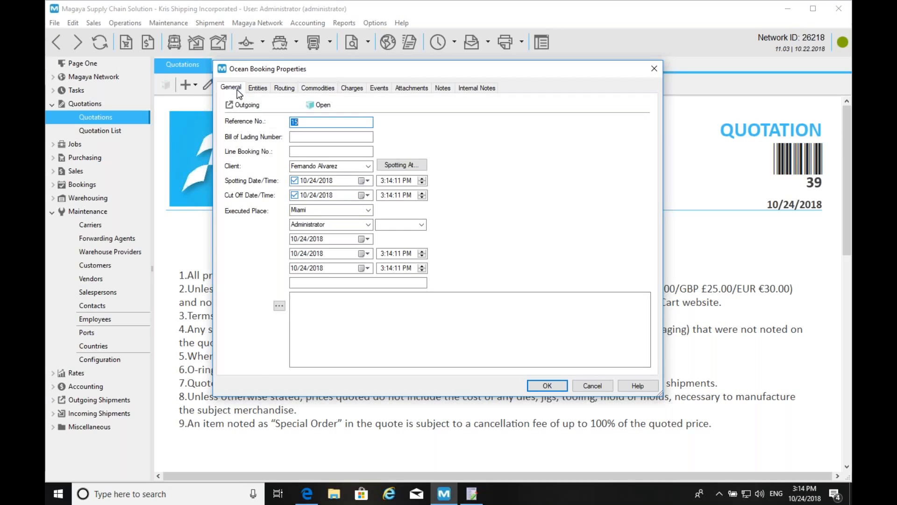
left_click(550, 386)
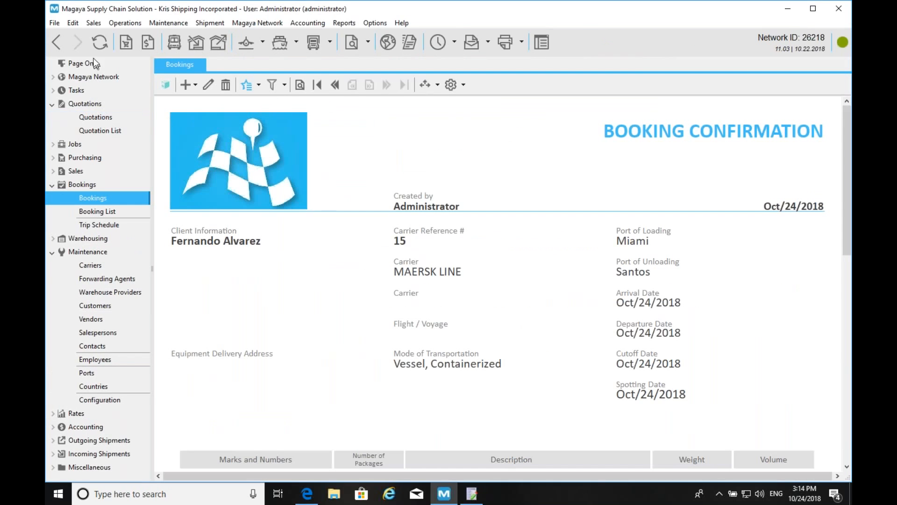
left_click(57, 40)
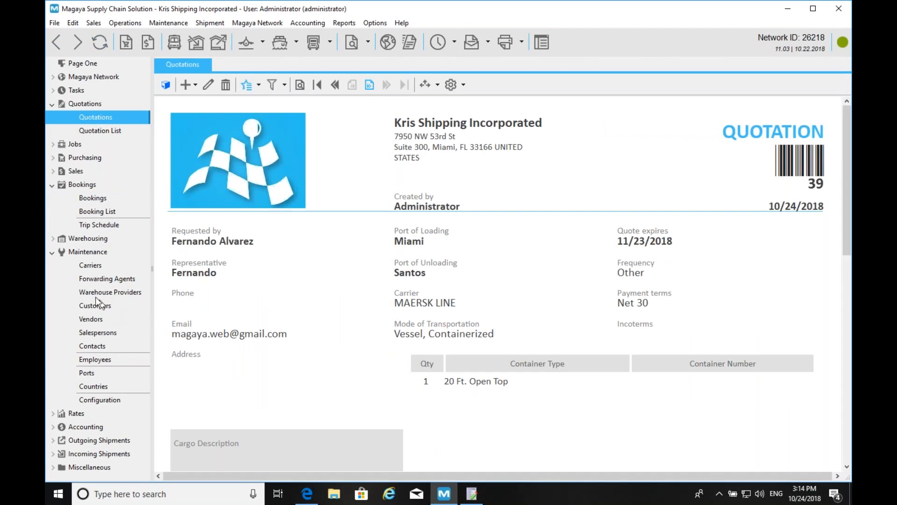
- Review the Customers list, then bring up the New Quotation UI & Documents slide
left_click(92, 307)
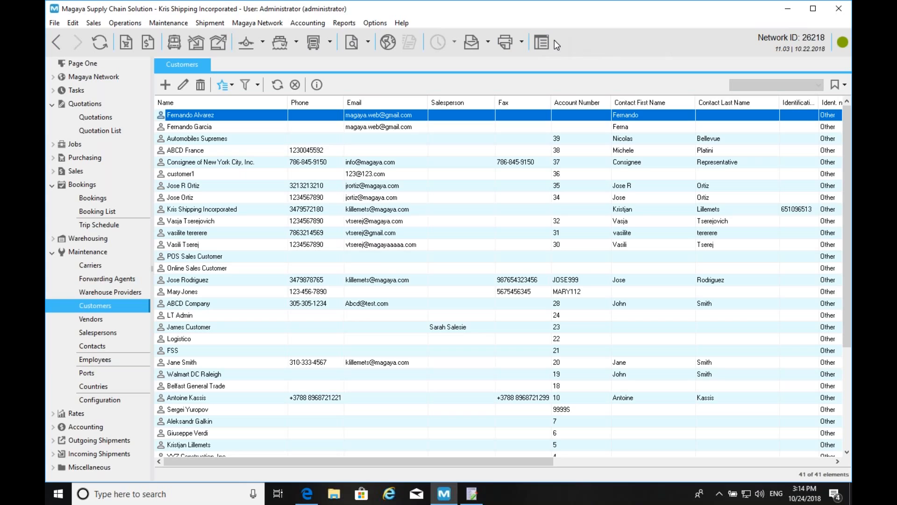
key("alt+Tab")
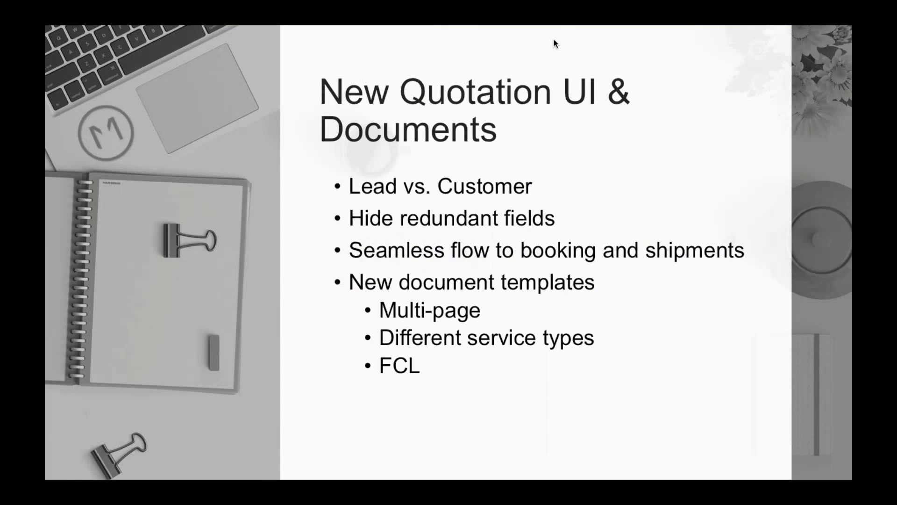
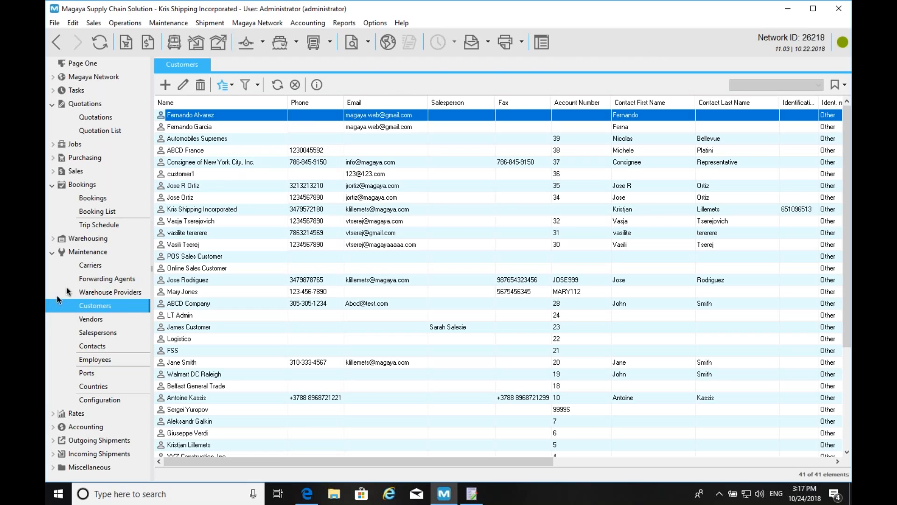
- Show the Maintenance > Customers list with all 41 customer records
left_click(98, 118)
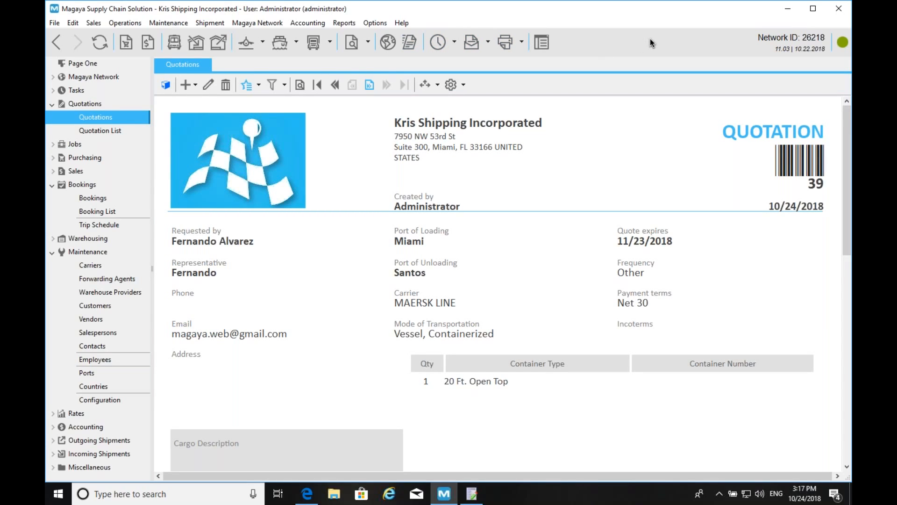
- Start a Cargo Quotation from Rate Query to open Query Rates – Simple
left_click(195, 85)
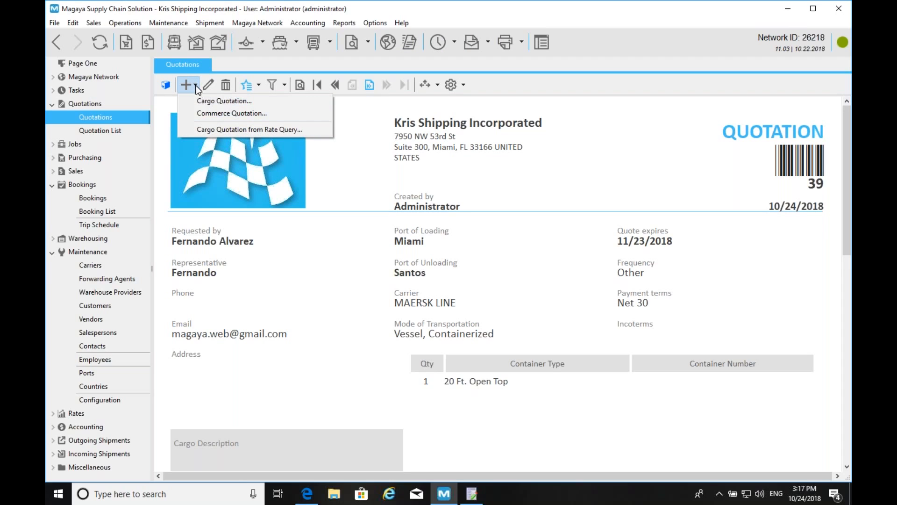
left_click(220, 132)
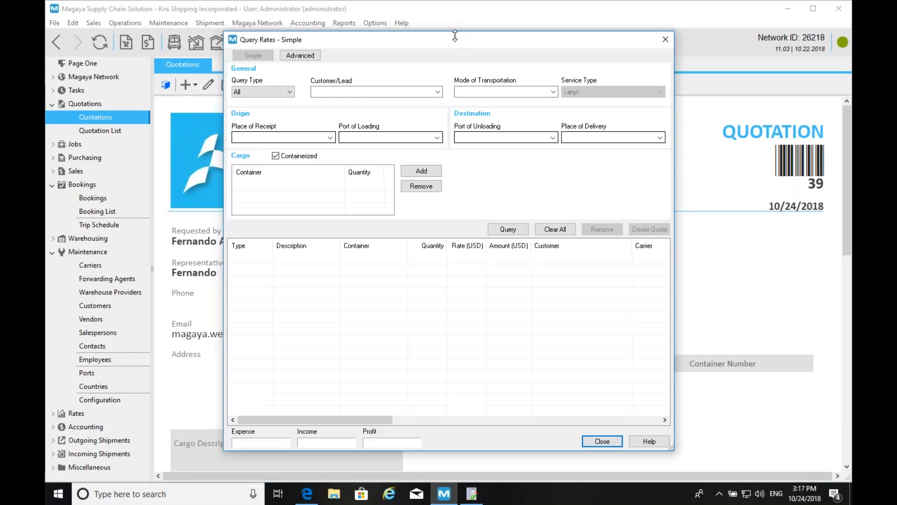
- Enter the customer, Vessel Containerized mode, and Miami to Rio de Janeiro ports
left_click_drag(456, 38, 334, 32)
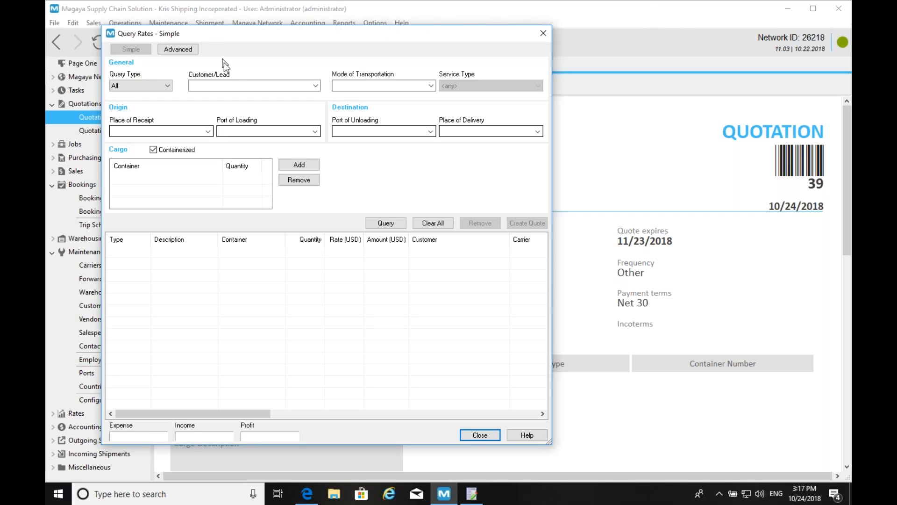
left_click(237, 81)
type("John Customer")
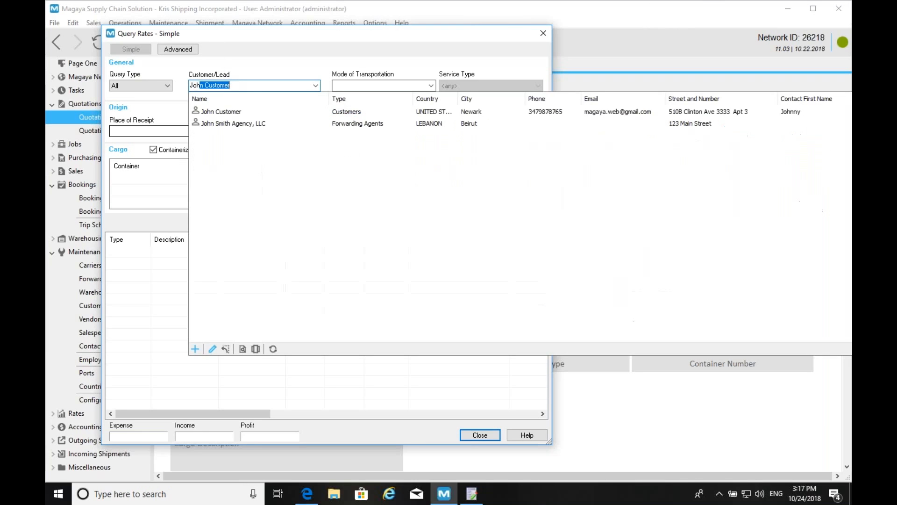
key("Return")
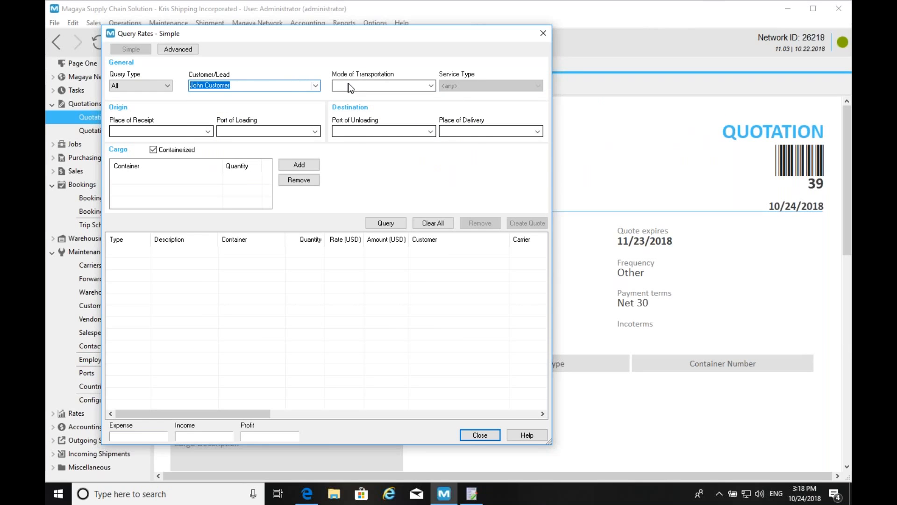
left_click(349, 85)
left_click(378, 214)
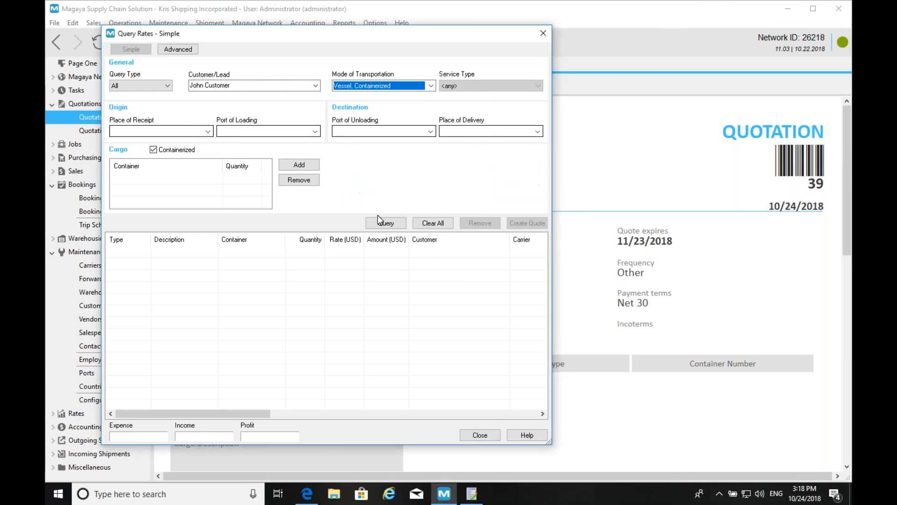
left_click(255, 129)
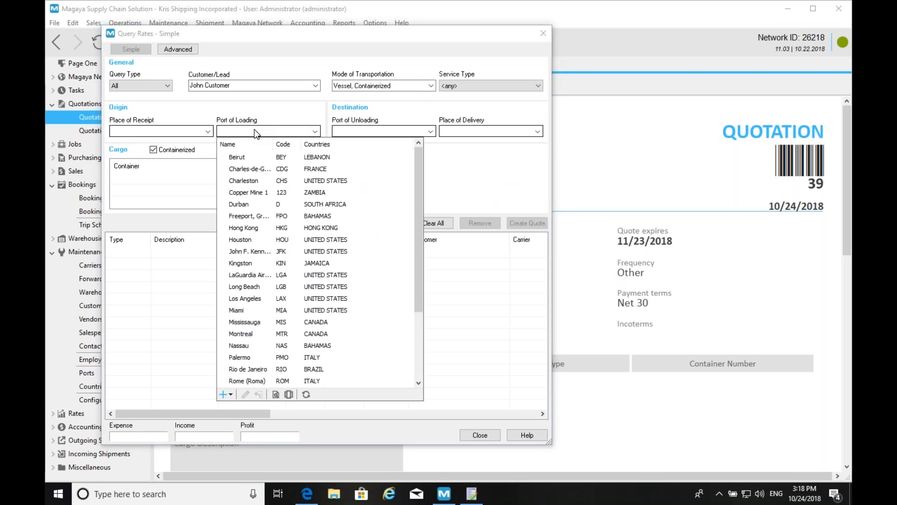
type("Miami")
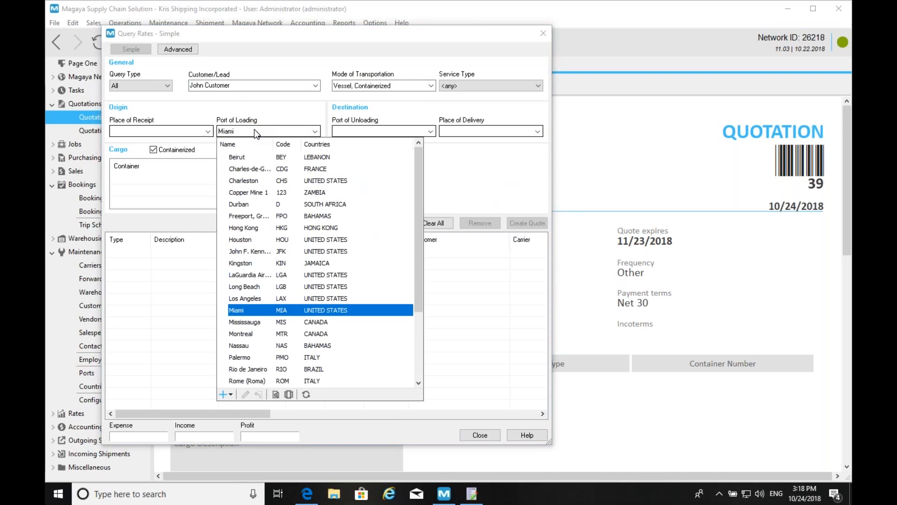
key("Return")
left_click(346, 129)
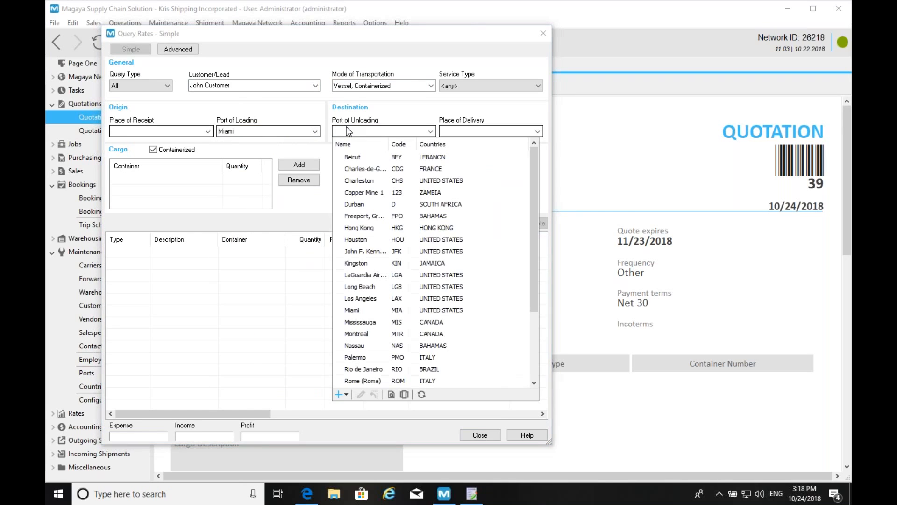
type("R")
key("Return")
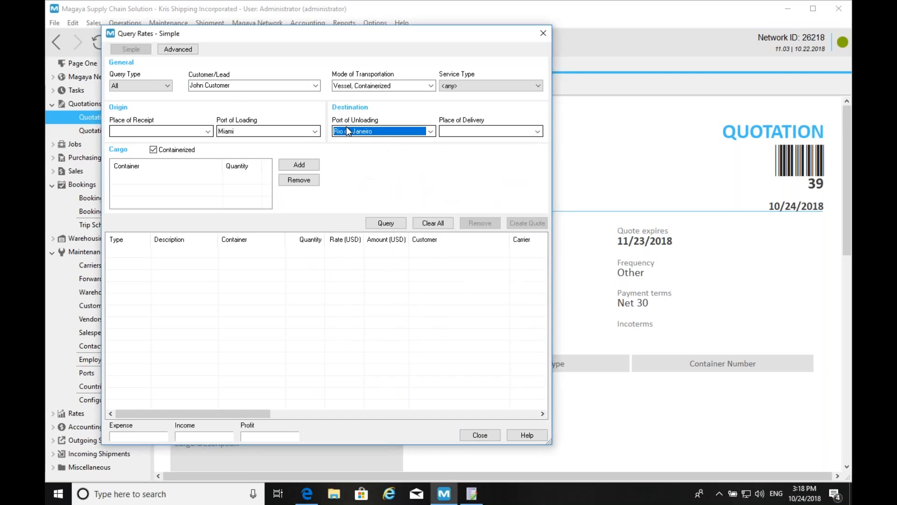
- Add one 40 Ft. High Cube container and run the rate query
left_click(293, 165)
left_click(188, 180)
key("4")
key("4")
key("4")
key("4")
key("4")
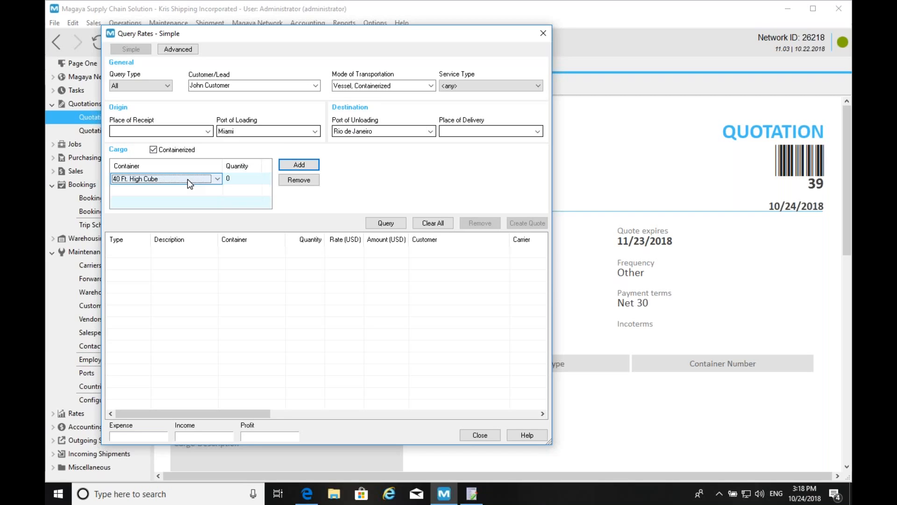
left_click(235, 181)
type("1")
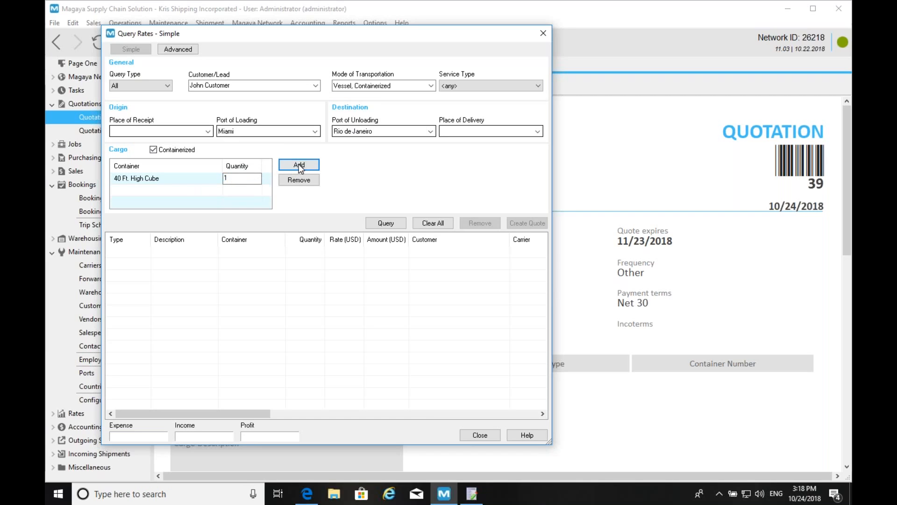
left_click(376, 224)
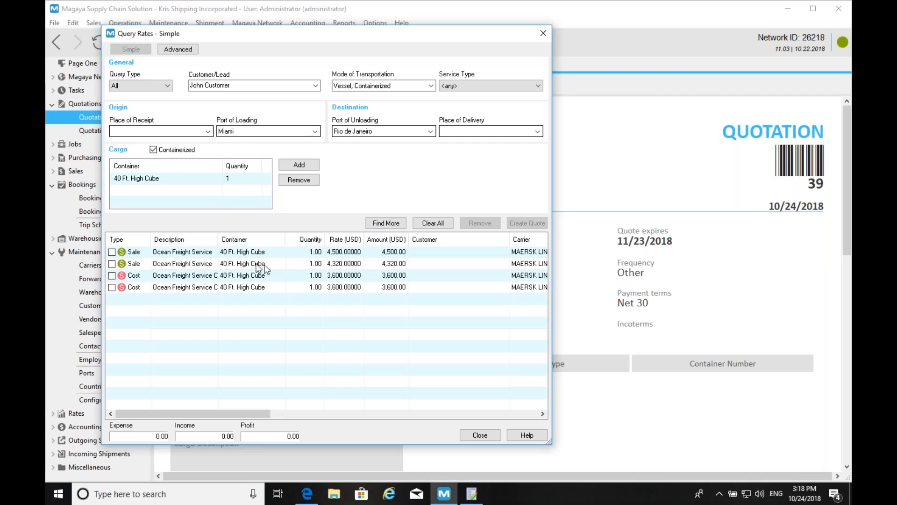
- Tick the 4,320 sale and 3,600 cost Maersk rates and create a quote
left_click(112, 264)
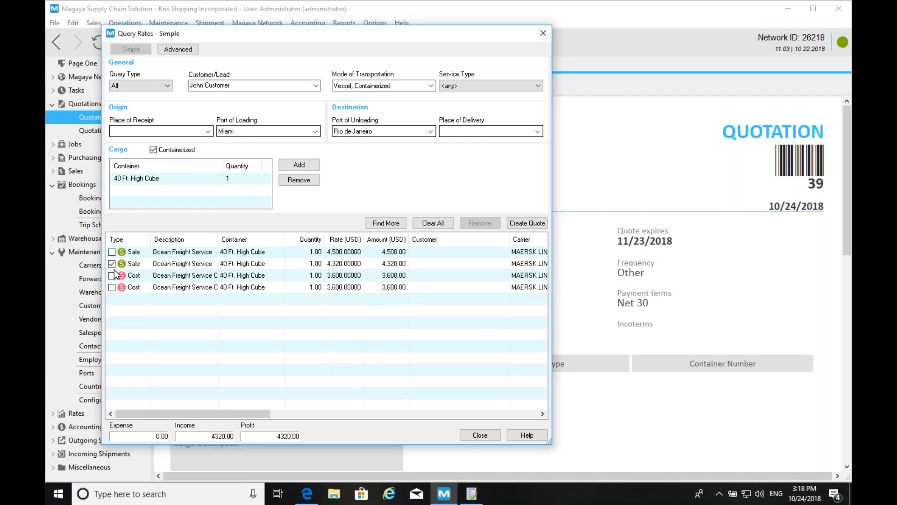
left_click(112, 276)
left_click(535, 223)
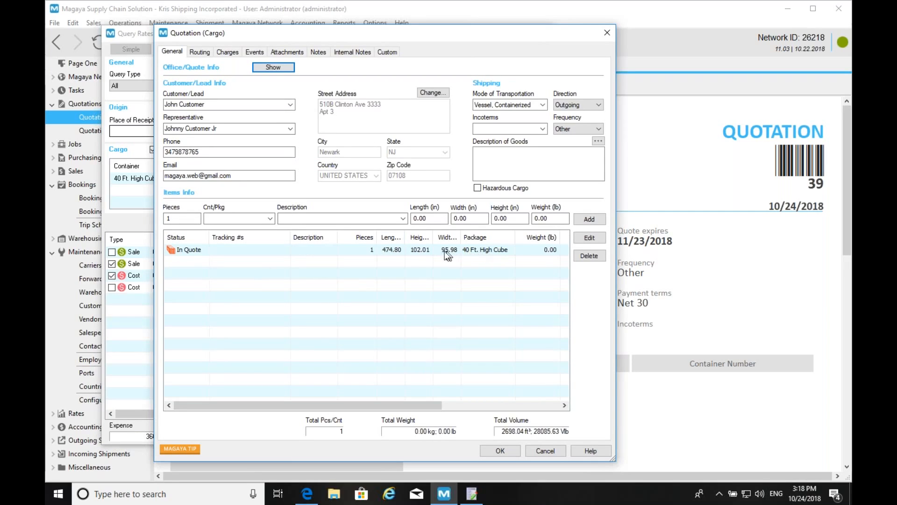
- Review quotation 40's routing and charges, save it, and close Query Rates
left_click(199, 51)
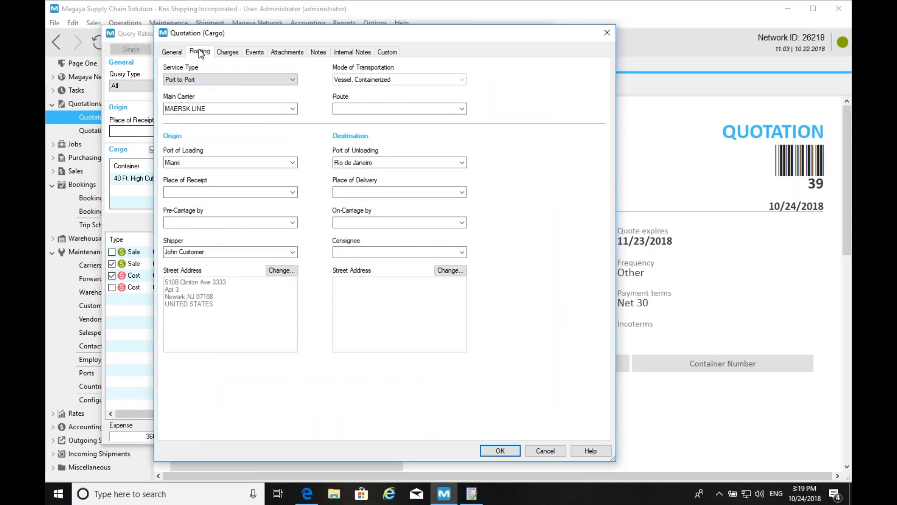
left_click(229, 52)
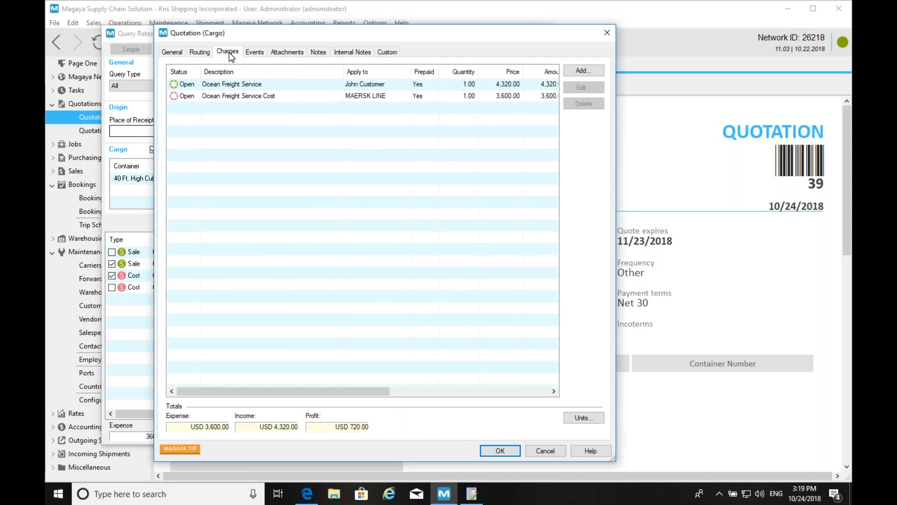
left_click(168, 53)
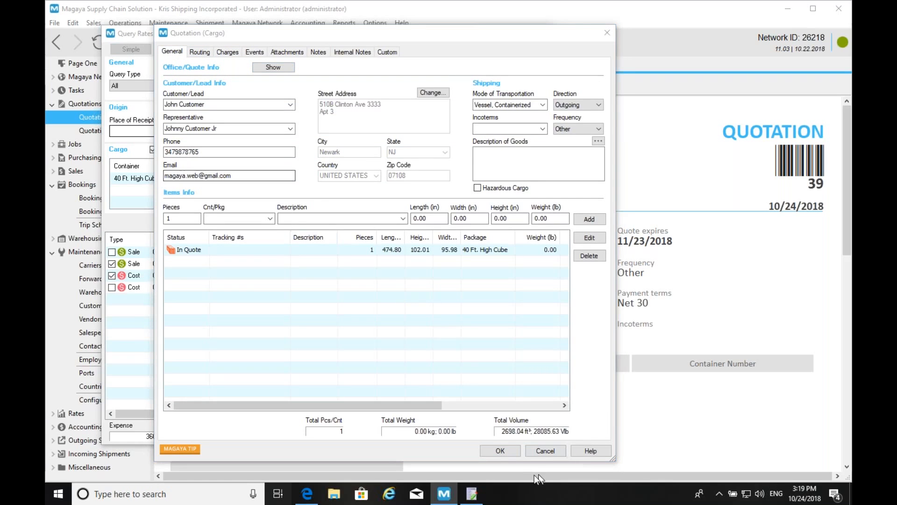
key("super+Tab")
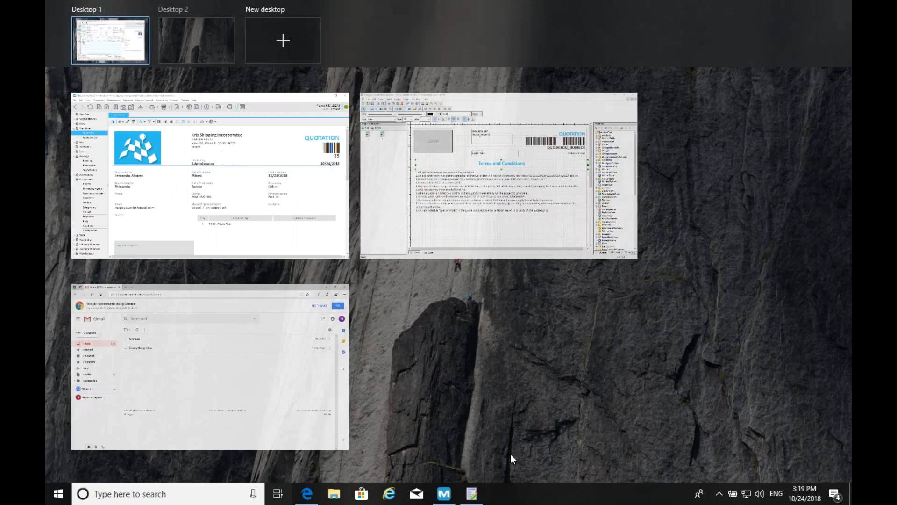
left_click(364, 306)
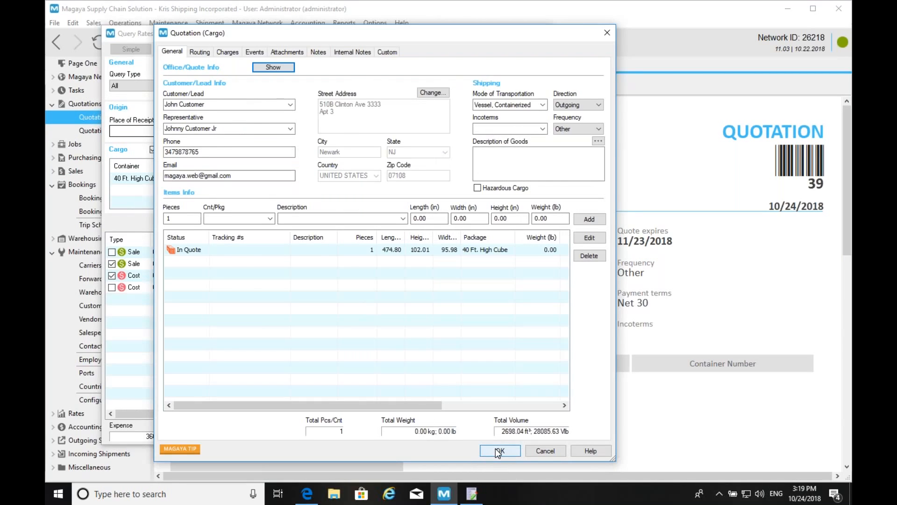
left_click(494, 451)
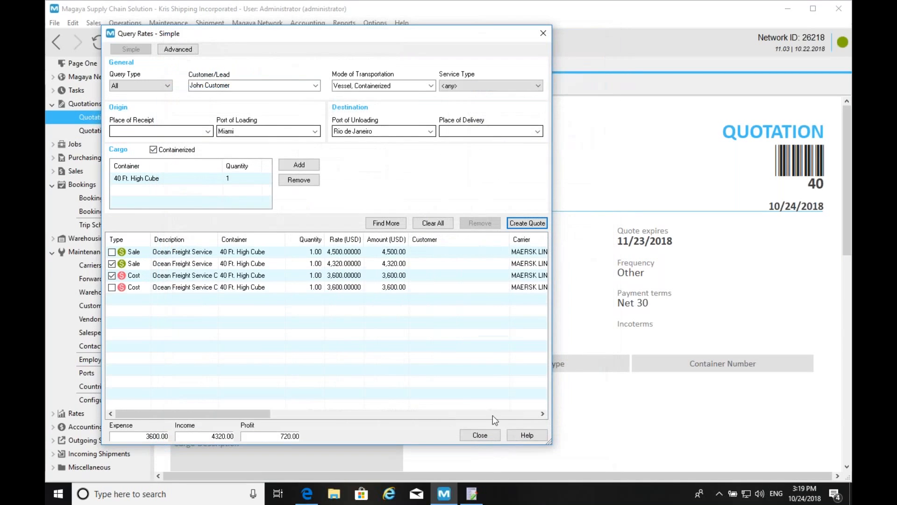
left_click(479, 435)
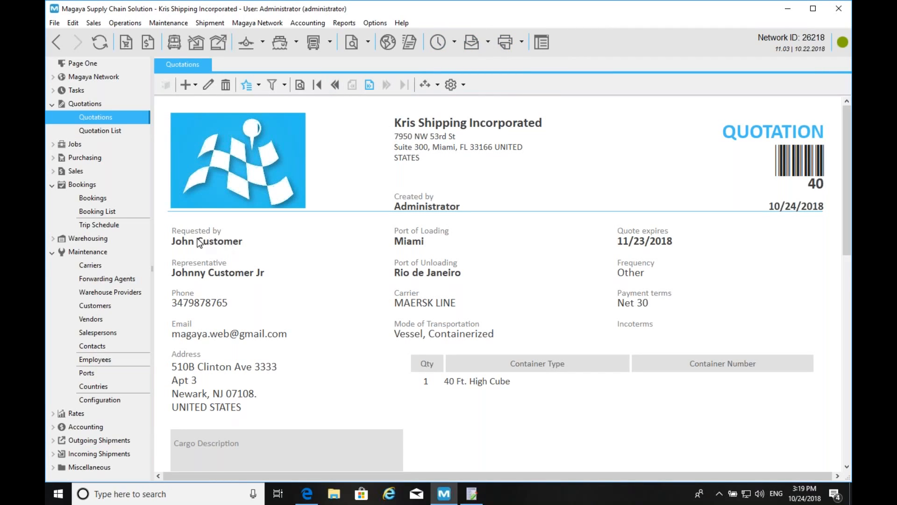
- Send quotation 40 by email as a PDF using the Transaction Tracking Email Template
left_click(476, 48)
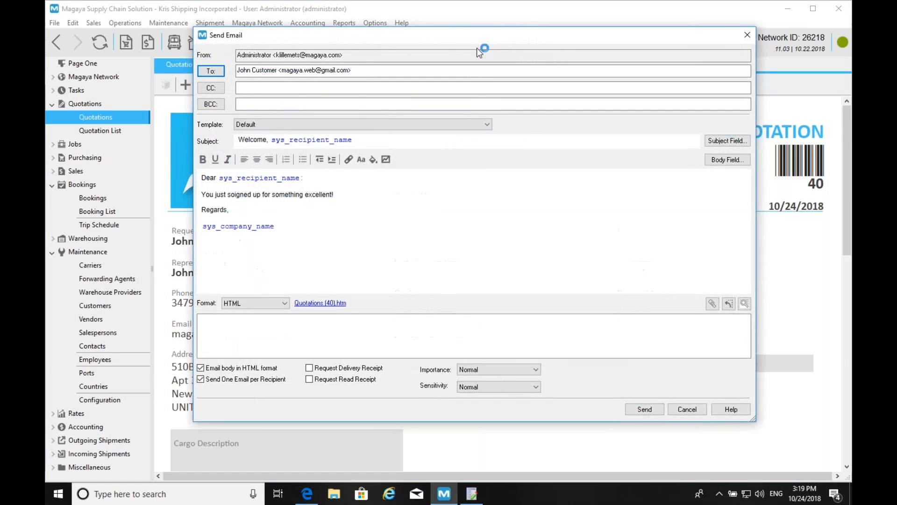
left_click(317, 124)
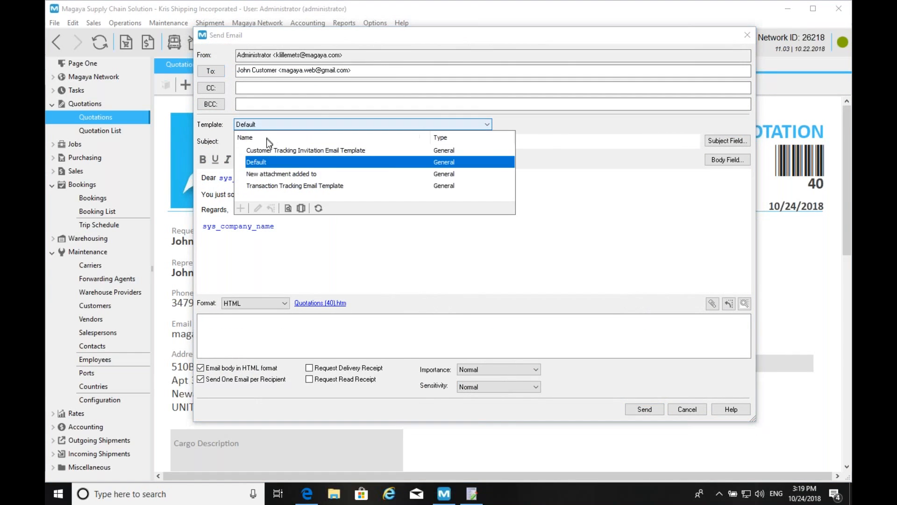
left_click(283, 184)
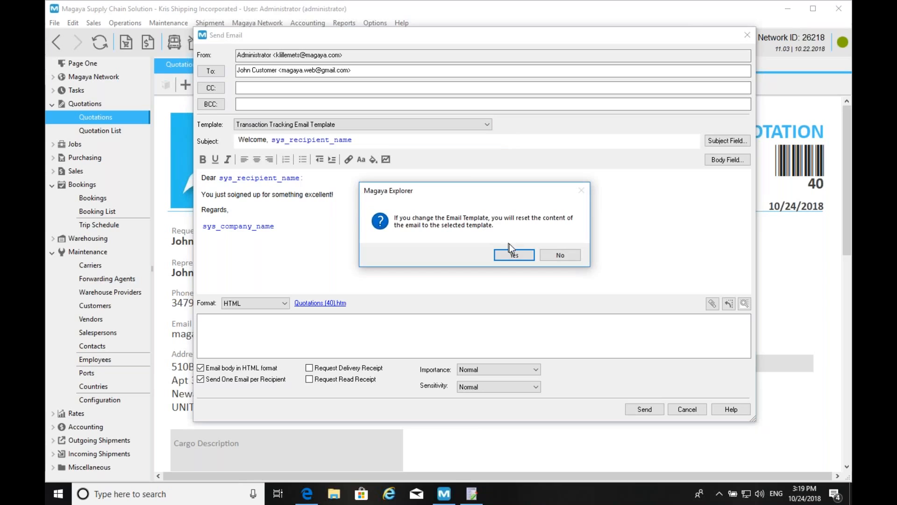
left_click(514, 254)
left_click(274, 303)
left_click(254, 313)
left_click(645, 409)
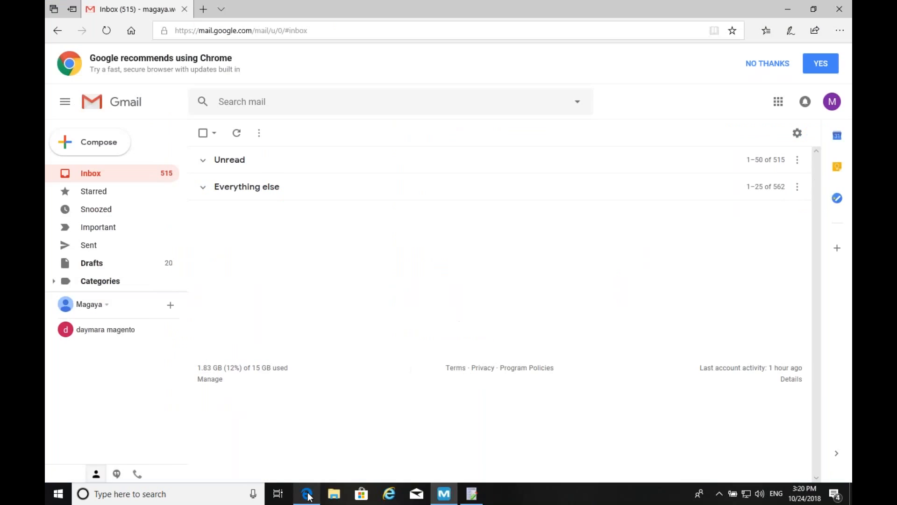
- Refresh the Gmail inbox twice for the quotation email, then switch back to Magaya
left_click(306, 493)
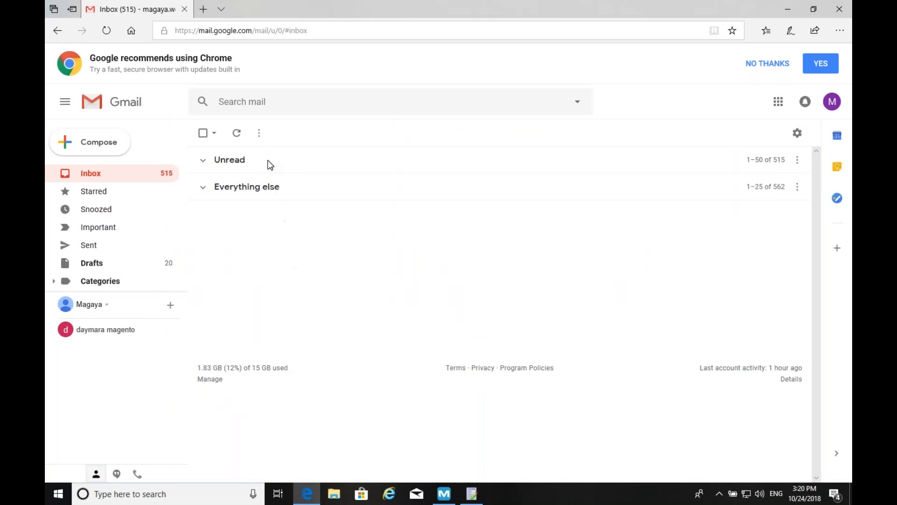
left_click(205, 160)
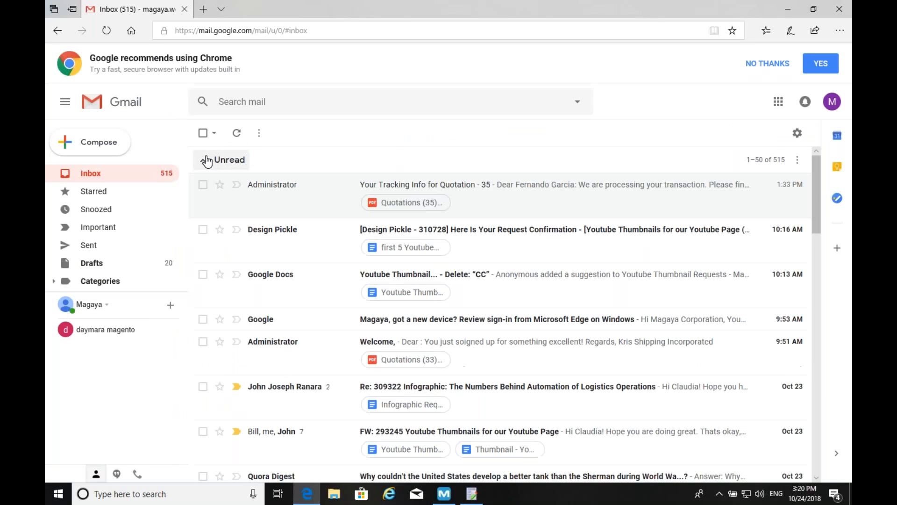
left_click(237, 136)
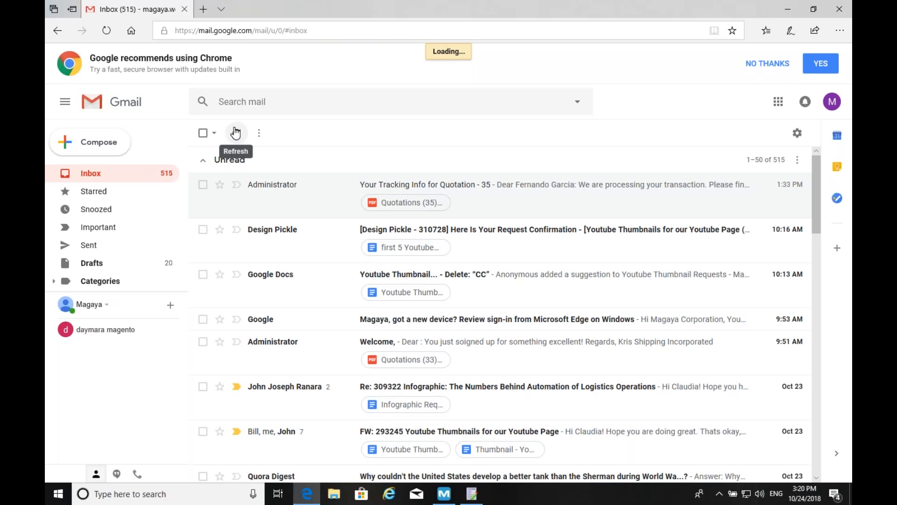
left_click(236, 133)
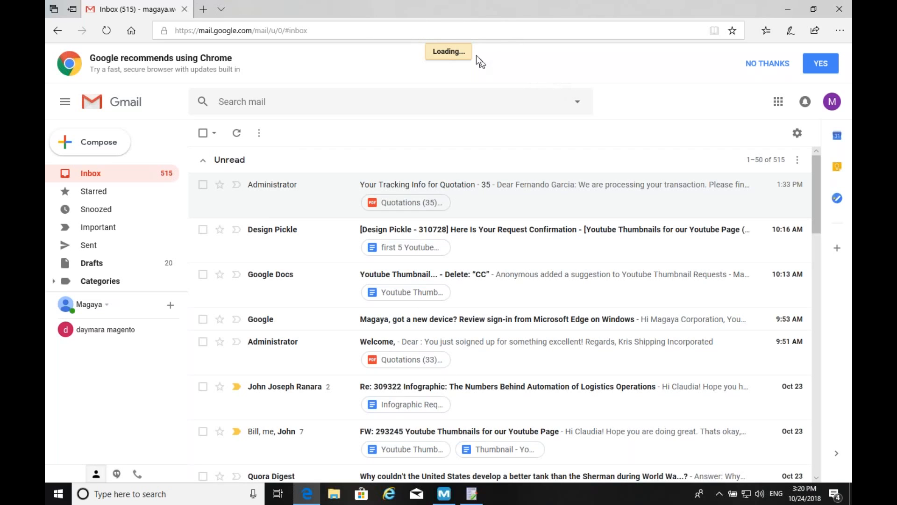
left_click(443, 495)
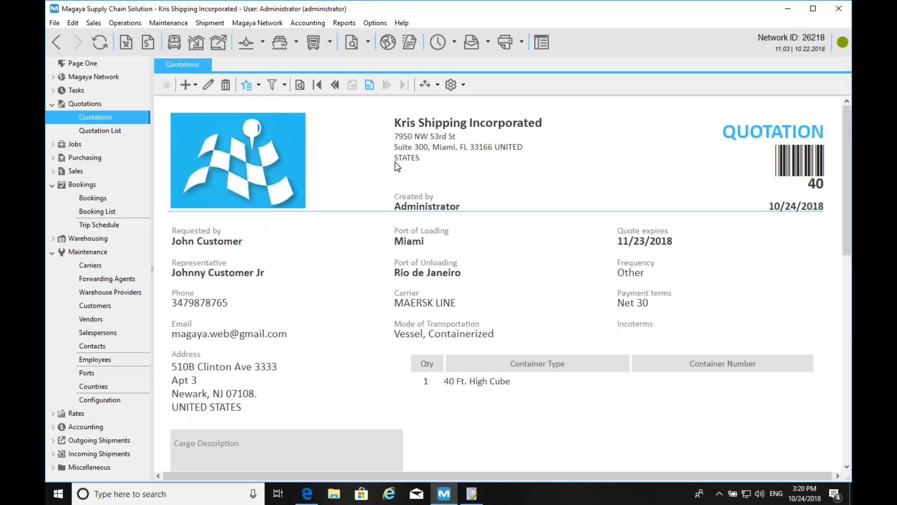
- Reopen Query Rates via Cargo Quotation from Rate Query, after showing the New Features for Rates slide
left_click(187, 85)
left_click(215, 128)
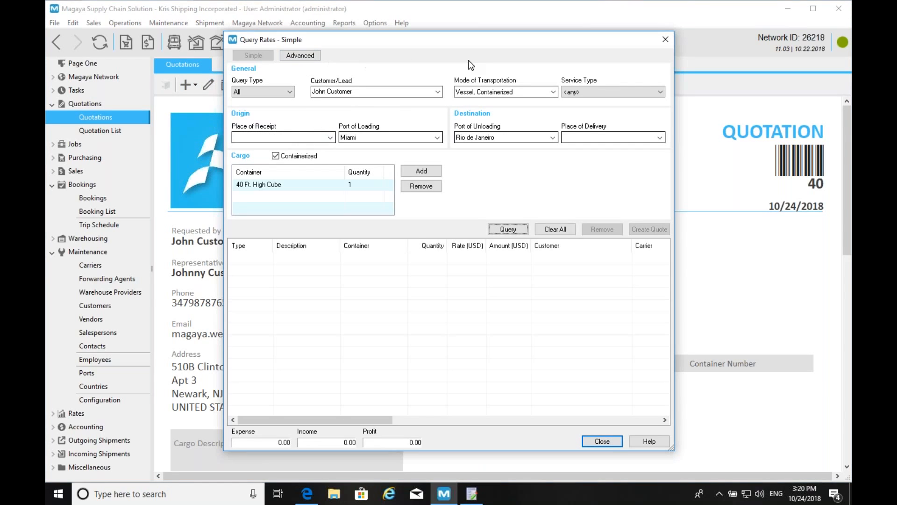
key("super+Tab")
key("super+Tab")
key("super+Tab")
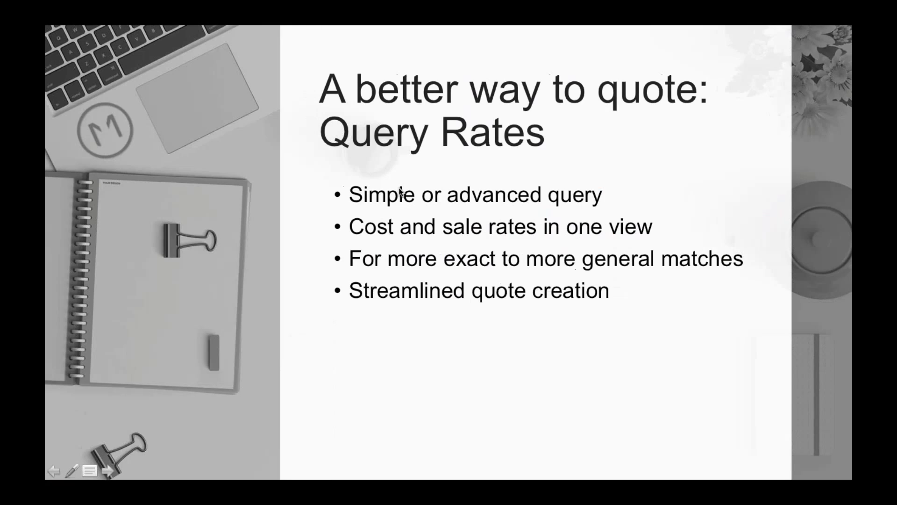
left_click(399, 191)
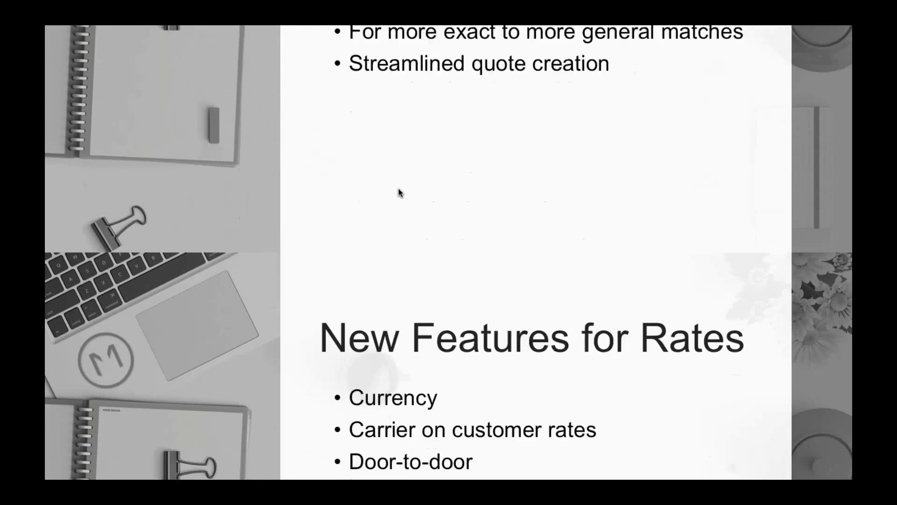
key("super+Tab")
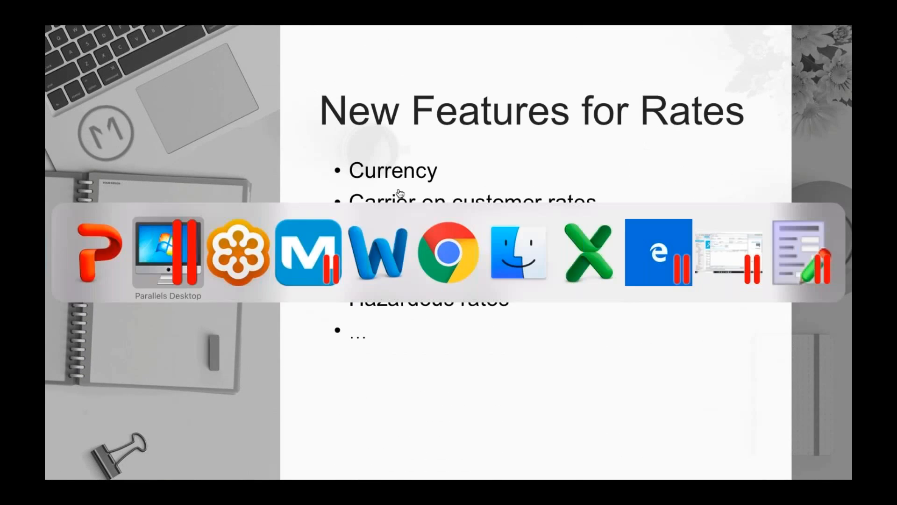
left_click(347, 335)
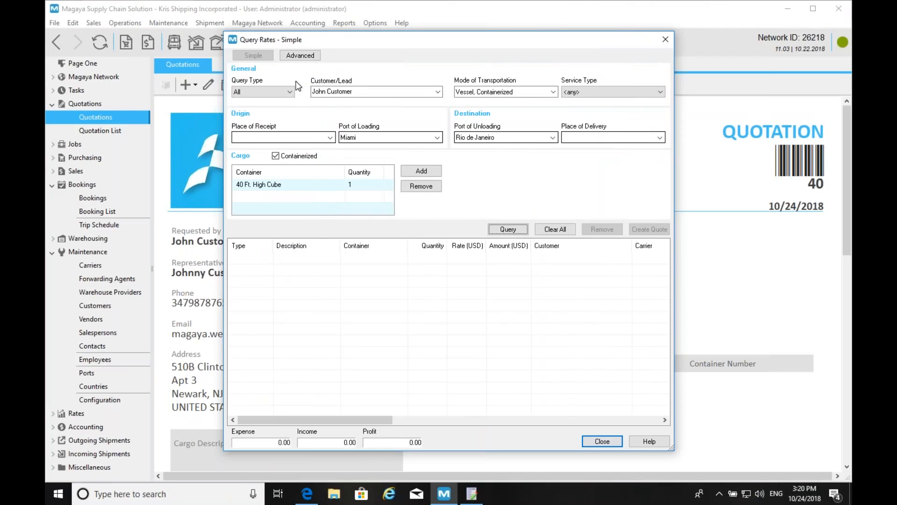
- Clear all fields of the previous Miami to Rio de Janeiro rate query
left_click(287, 56)
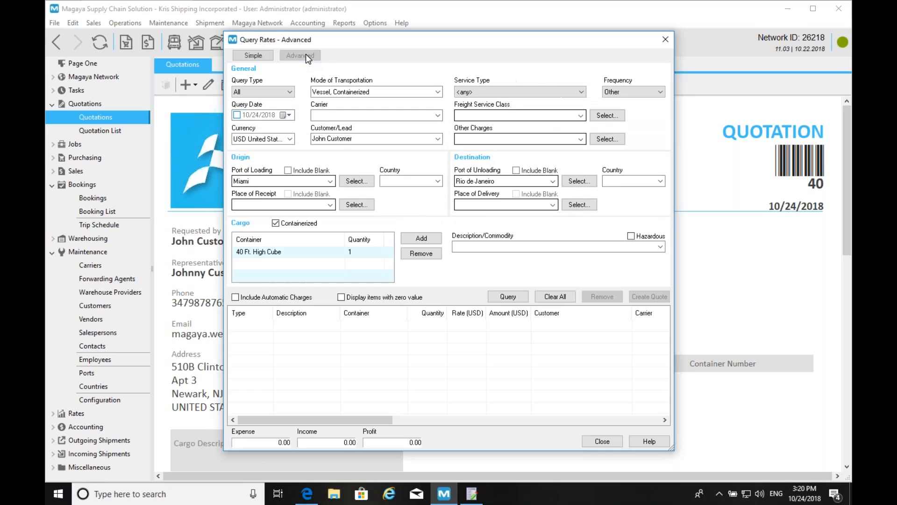
left_click(260, 54)
left_click_drag(398, 40, 243, 25)
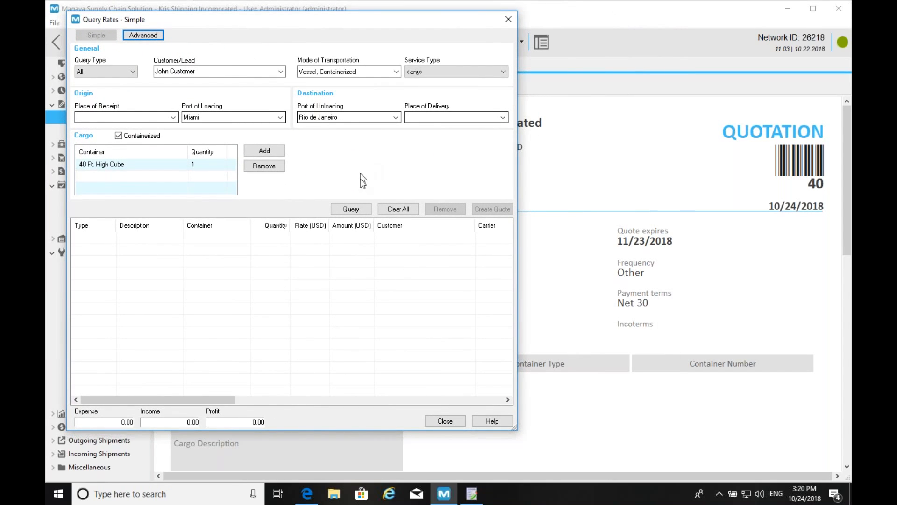
left_click(398, 209)
left_click(309, 251)
- Enter the new customer's name and set Montreal as the port of unloading
left_click(212, 71)
key("BackSpace")
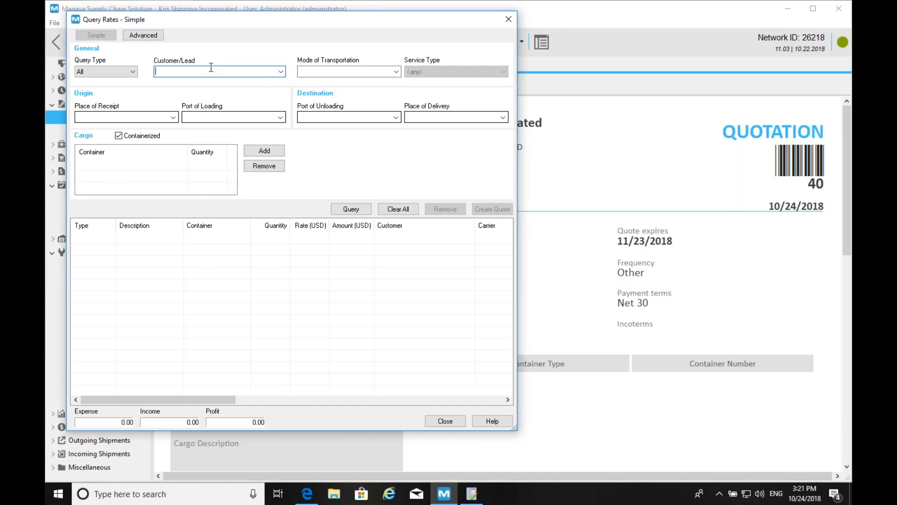
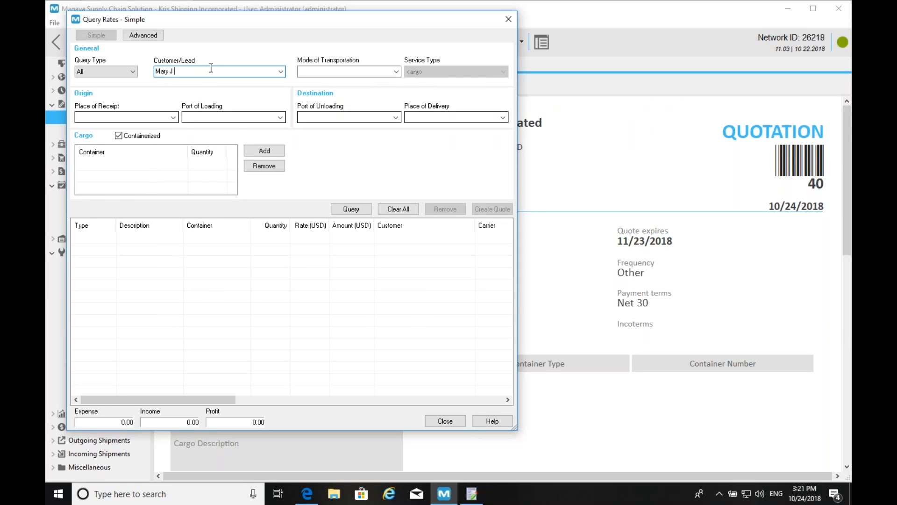
left_click(362, 117)
type("Montreal")
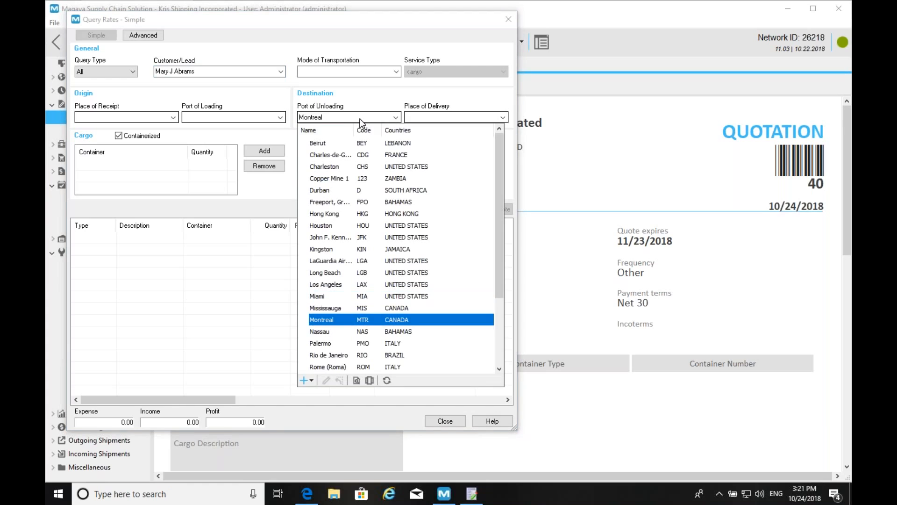
key("Return")
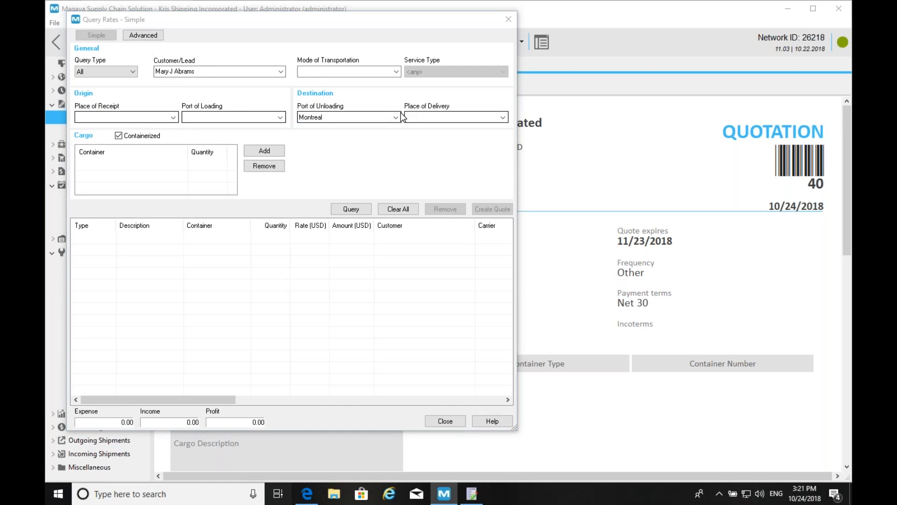
key("super+Tab")
left_click(271, 144)
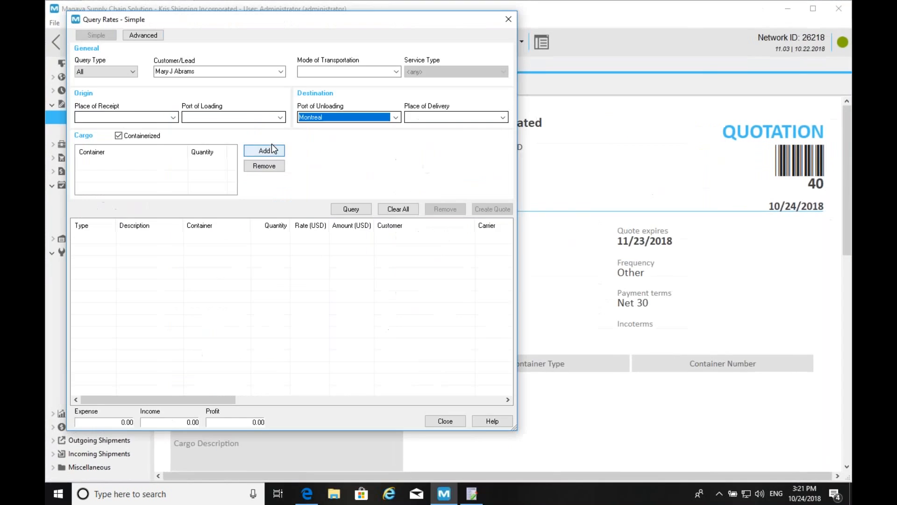
- Switch to the advanced rate query and set ITALY as origin country
left_click(136, 36)
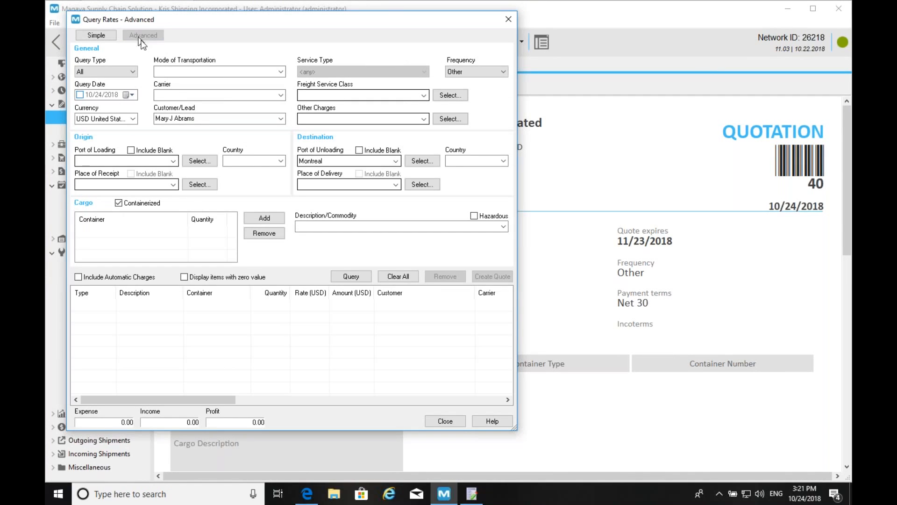
left_click(260, 161)
type("ITALY")
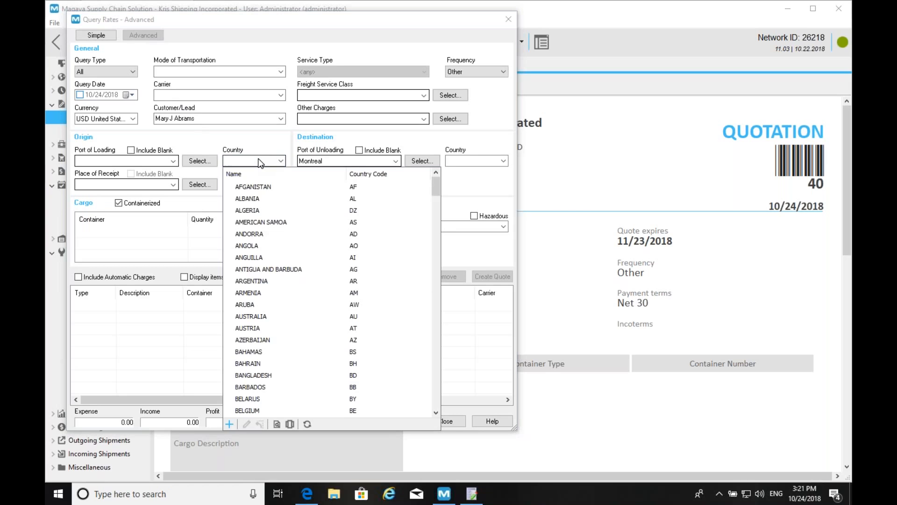
key("Return")
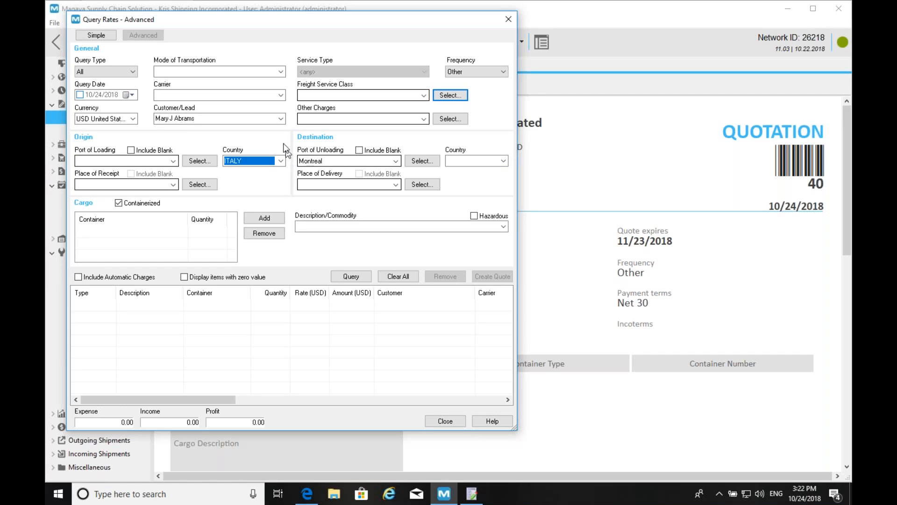
- Make the cargo non-containerized with 20 pieces and 30 cubic meters volume
left_click(119, 203)
left_click(105, 226)
key("BackSpace")
type("20")
left_click(171, 227)
left_click(170, 250)
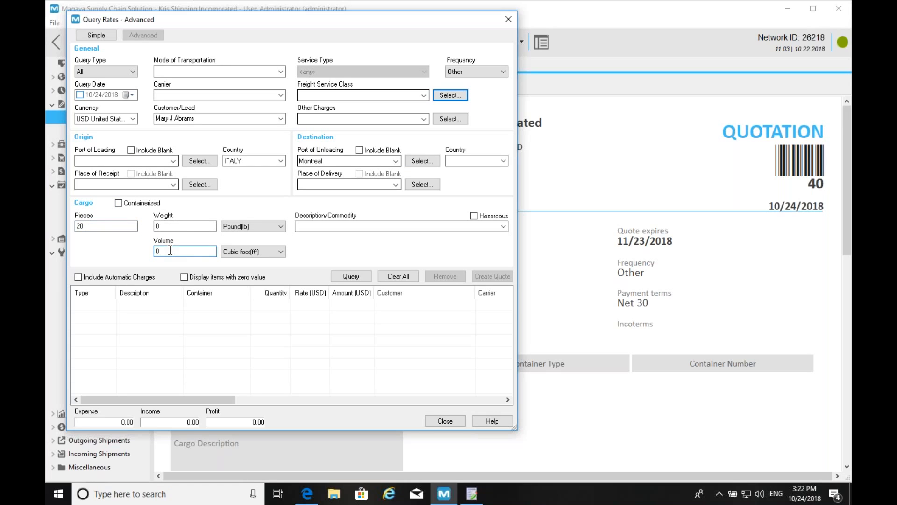
key("BackSpace")
type("30")
left_click(234, 248)
left_click(246, 259)
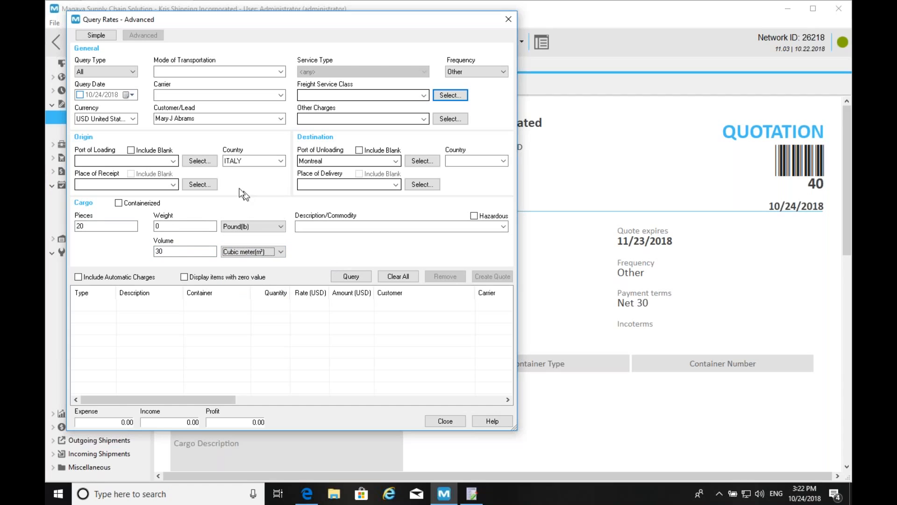
- Run the rate query and widen the form to review Mediterranean Shipping's 5,400.00 ocean freight rate
left_click(351, 276)
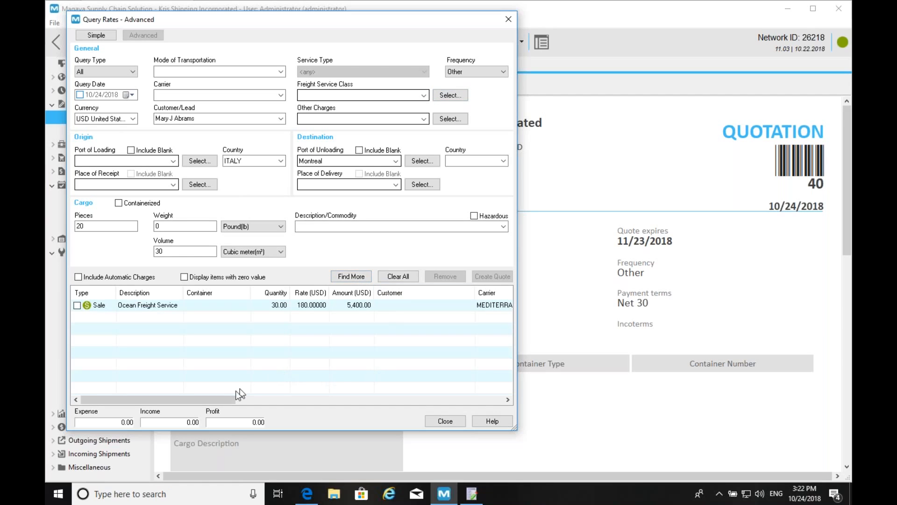
left_click_drag(515, 428, 829, 443)
left_click_drag(433, 411, 381, 400)
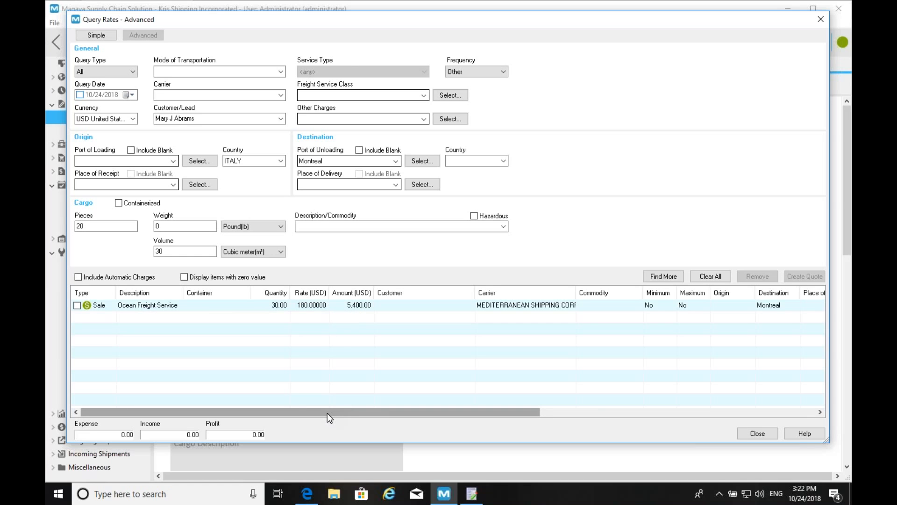
left_click_drag(327, 413, 229, 411)
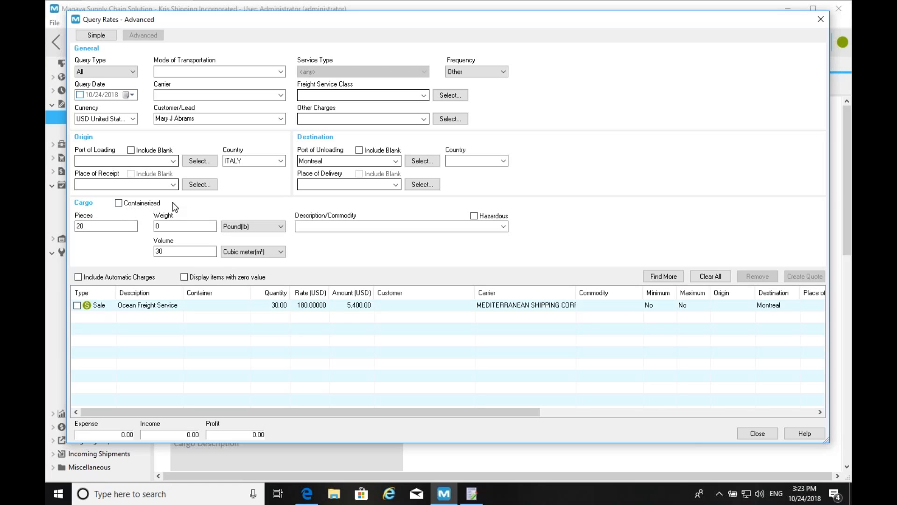
- Set the cargo to one containerized 40 Ft. High Cube and rerun the Italy–Montreal query
left_click(126, 203)
left_click(268, 216)
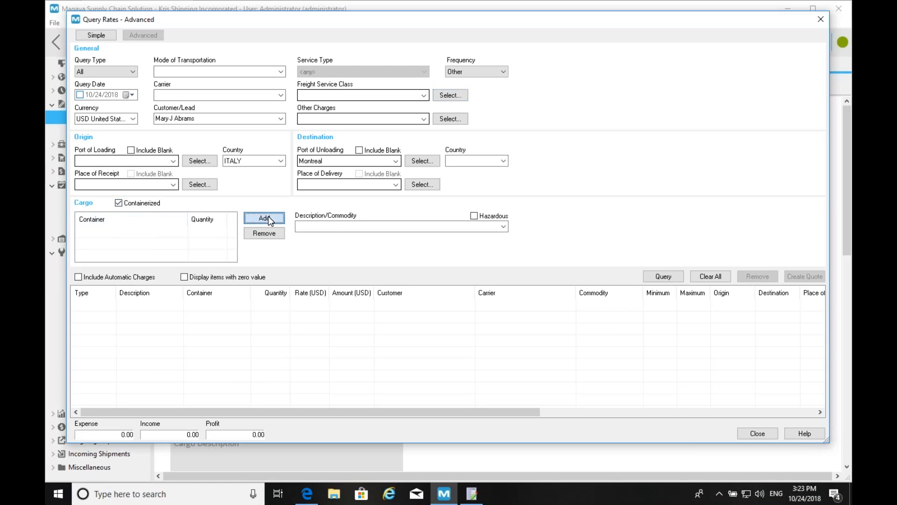
left_click(132, 233)
key("Down")
key("Down")
key("Down")
key("Down")
key("Down")
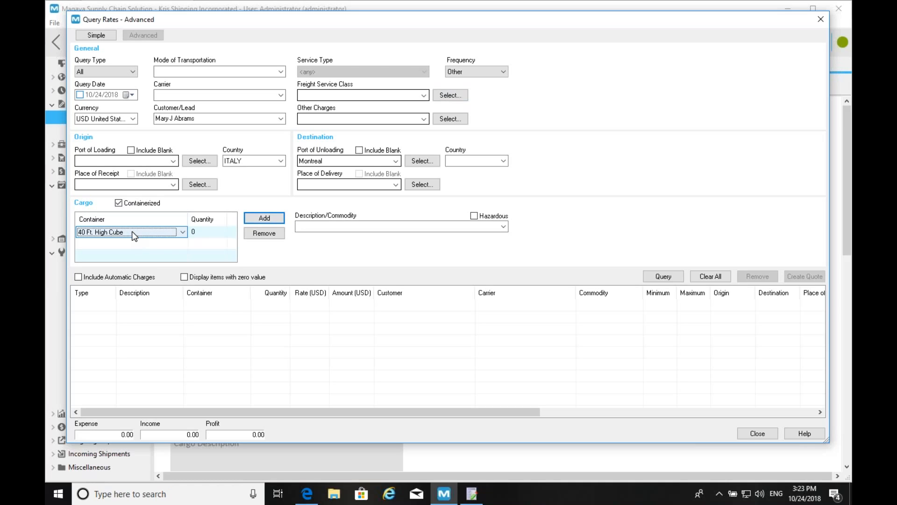
left_click(193, 231)
type("1")
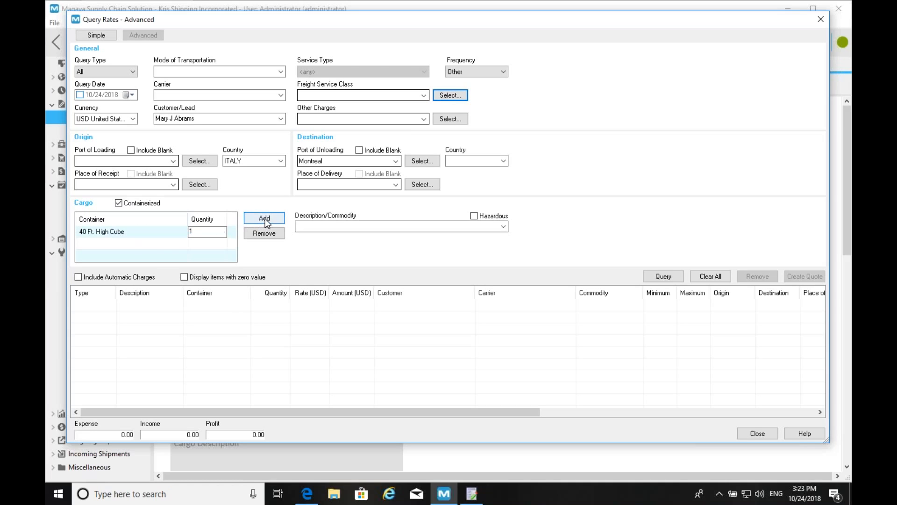
left_click(265, 219)
left_click(264, 234)
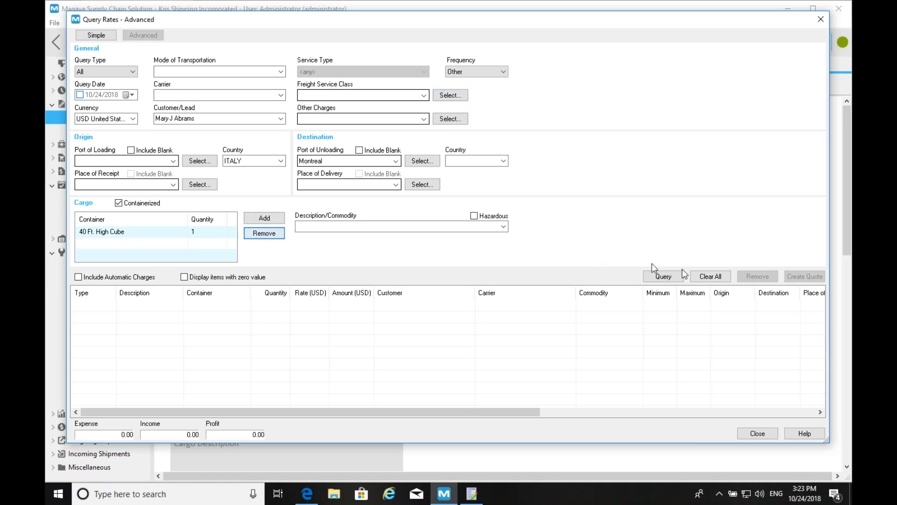
left_click(670, 275)
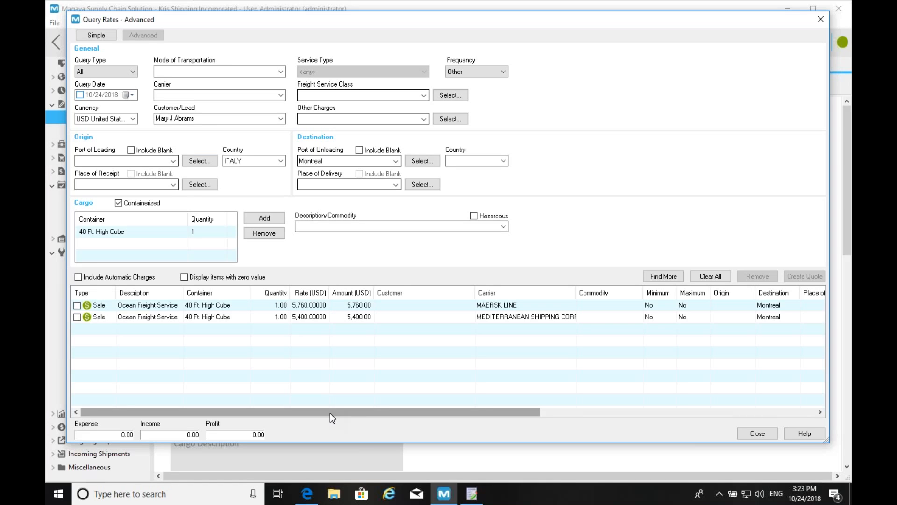
- Look for additional rates with Find More and dismiss the no-more-results message
mouse_move(323, 410)
left_mouse_down()
mouse_move(331, 412)
mouse_move(313, 411)
left_mouse_up()
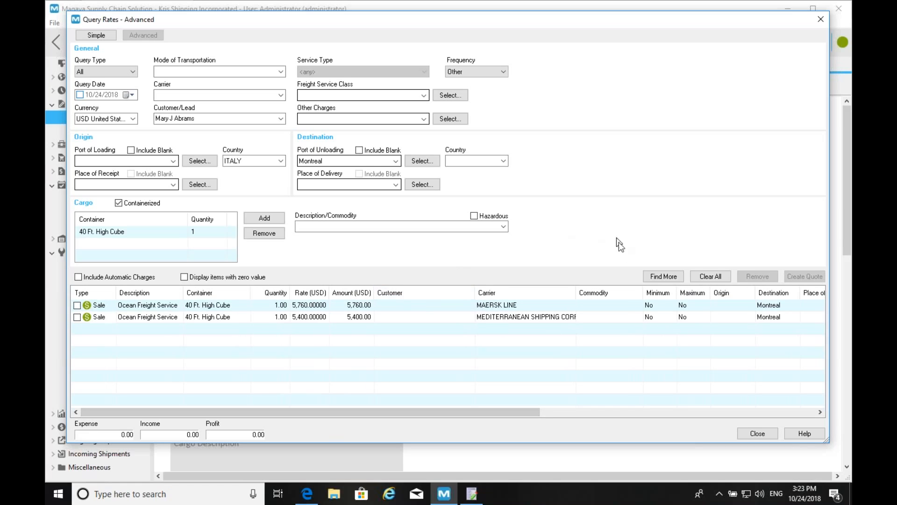
left_click(664, 275)
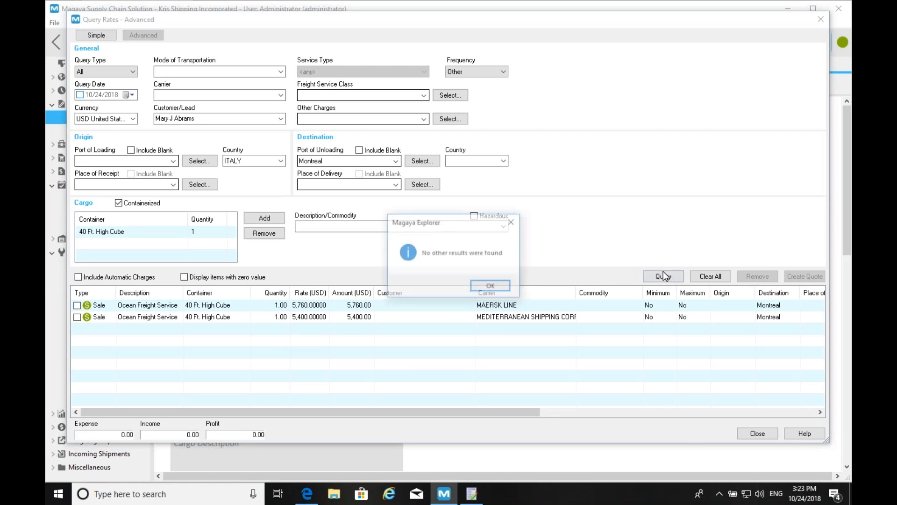
left_click(491, 288)
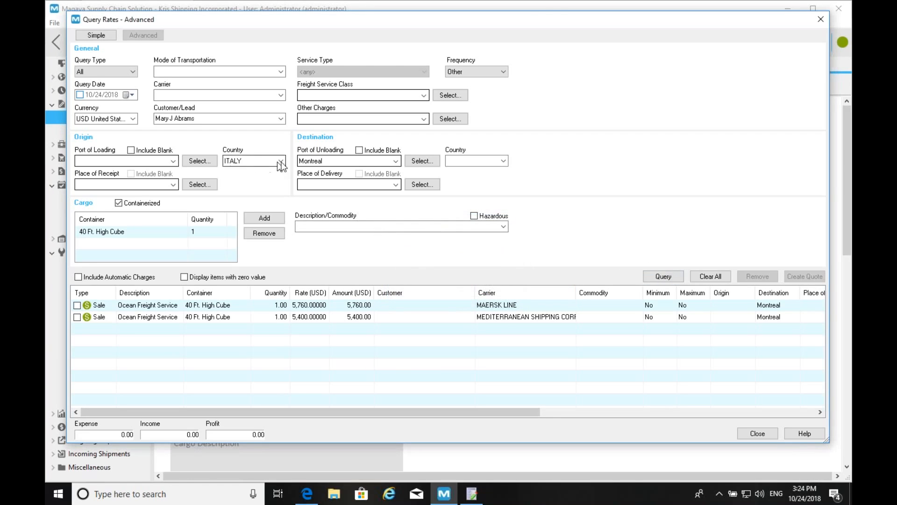
- Set Salerno as port of loading, clear the origin country, and rerun the query
left_click(280, 161)
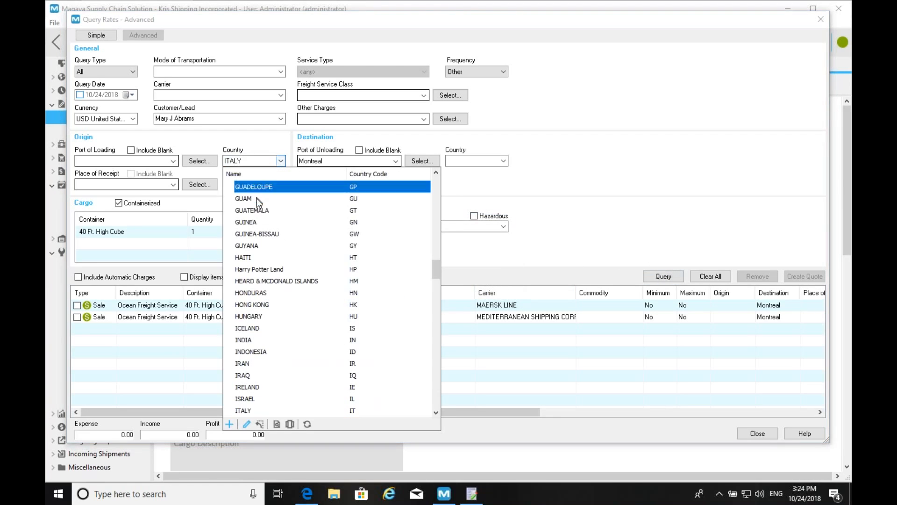
left_click(422, 161)
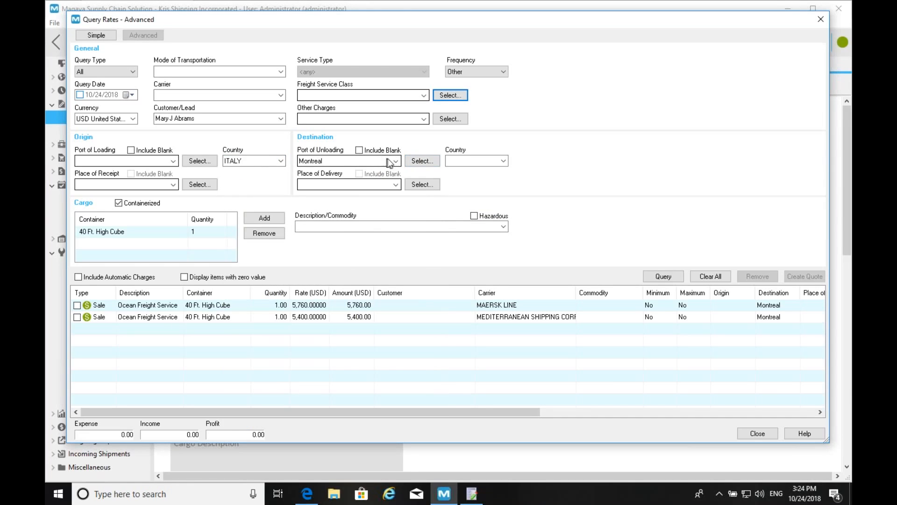
left_click(150, 156)
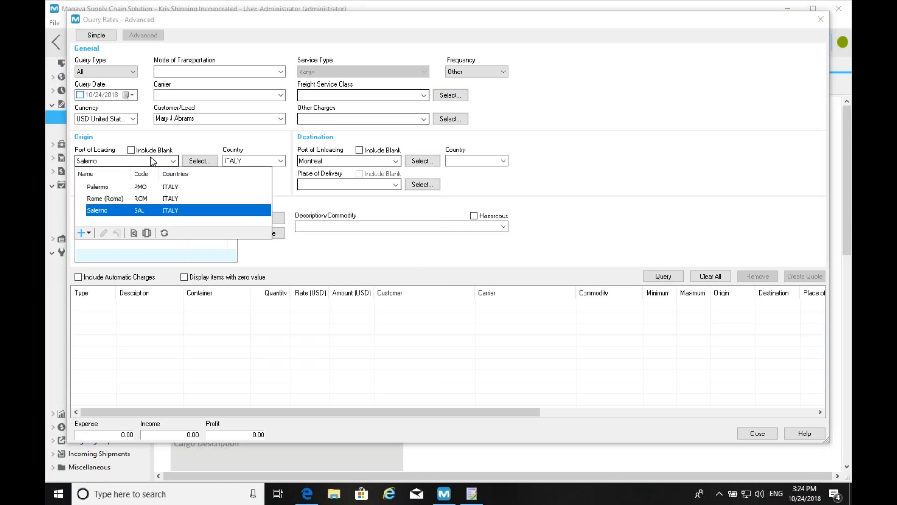
left_click(103, 210)
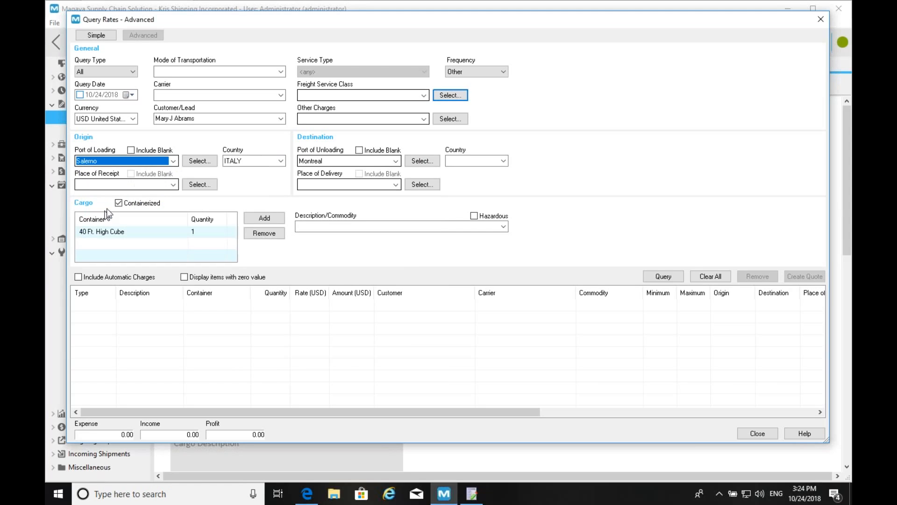
left_click(227, 164)
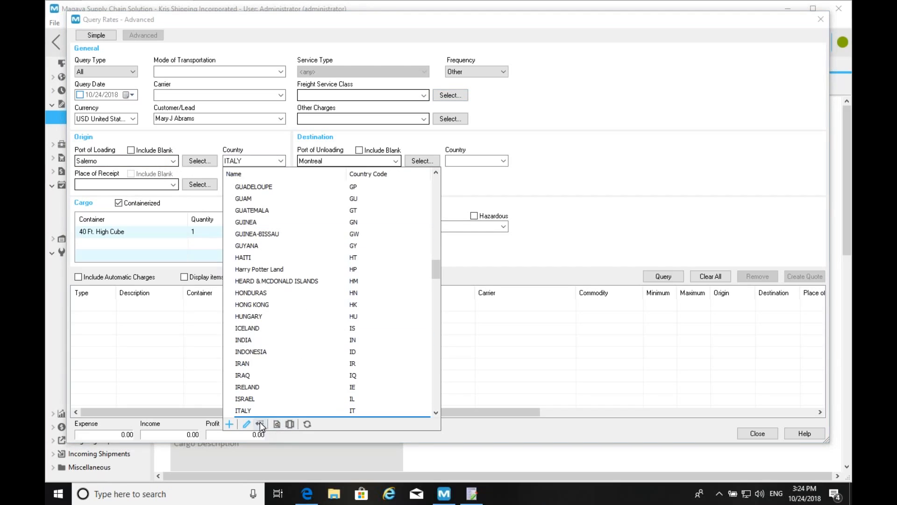
left_click(263, 413)
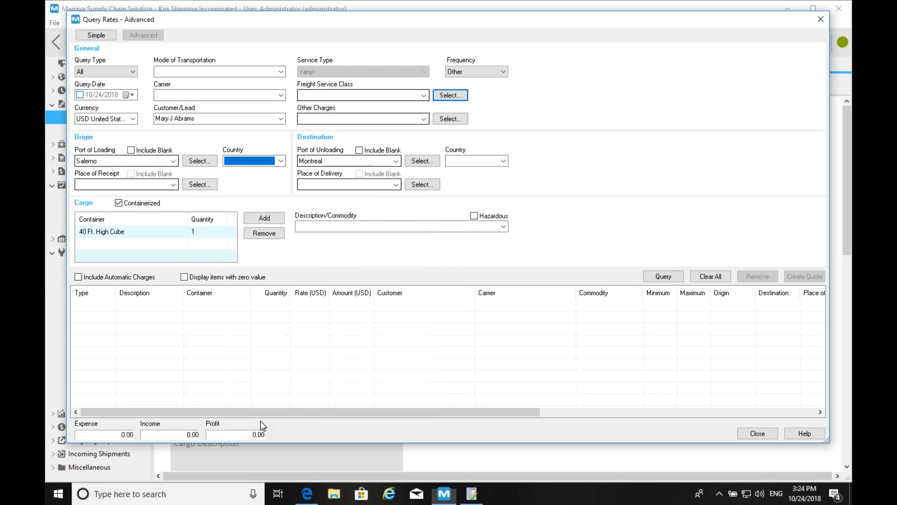
left_click(677, 276)
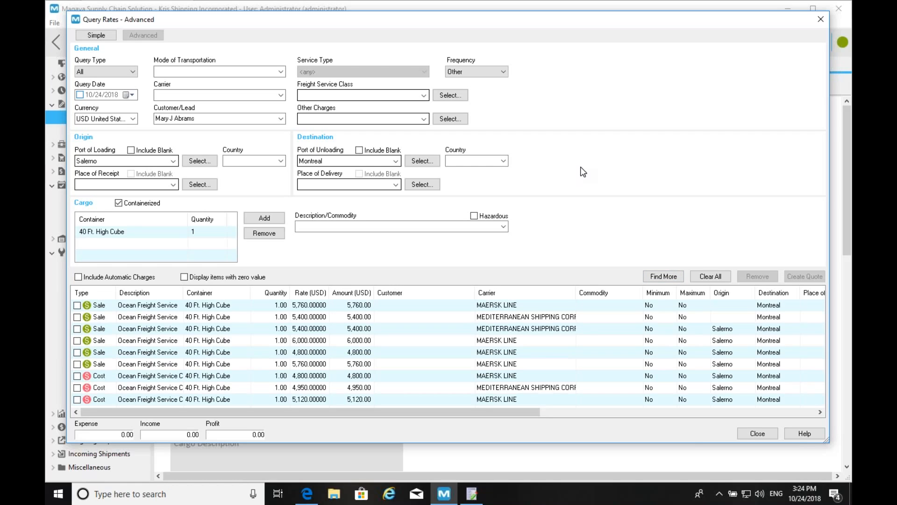
- Sort the rates by amount ascending and select Maersk's 4,800.00 sale rate
left_click(345, 293)
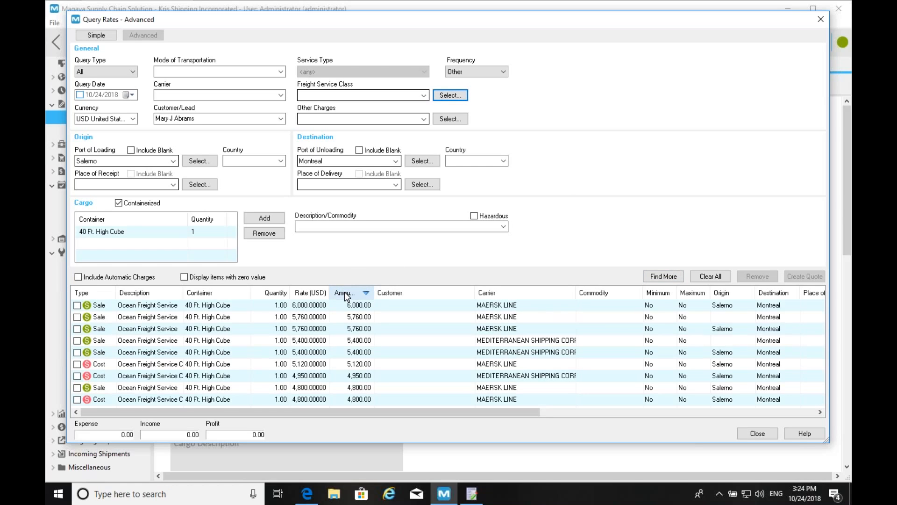
left_click(345, 294)
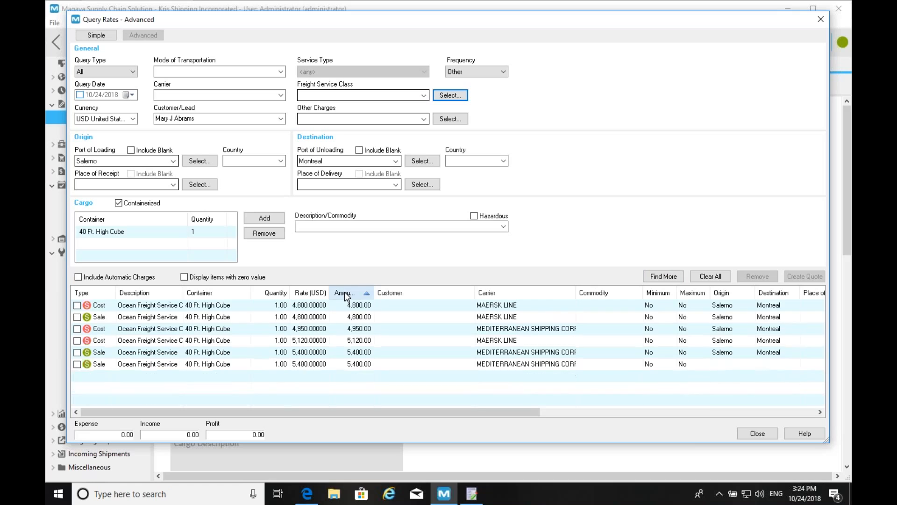
left_click(367, 318)
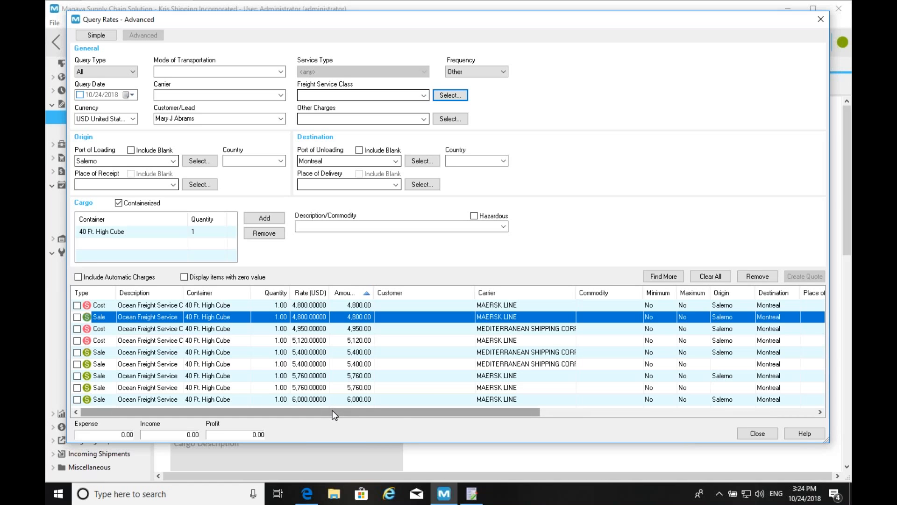
left_click_drag(333, 410, 257, 425)
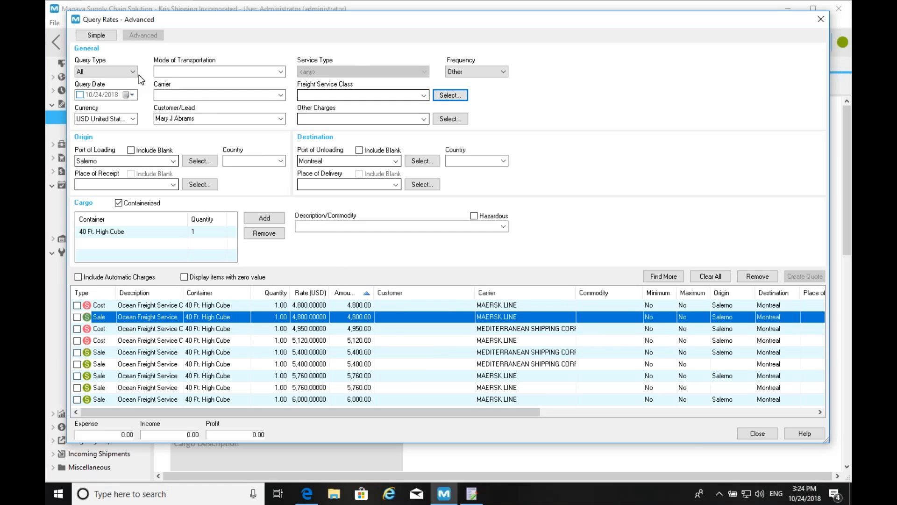
- Switch the query currency to EUR Euro, rerun it, and select Maersk's 3,600.00 sale rate
left_click(134, 119)
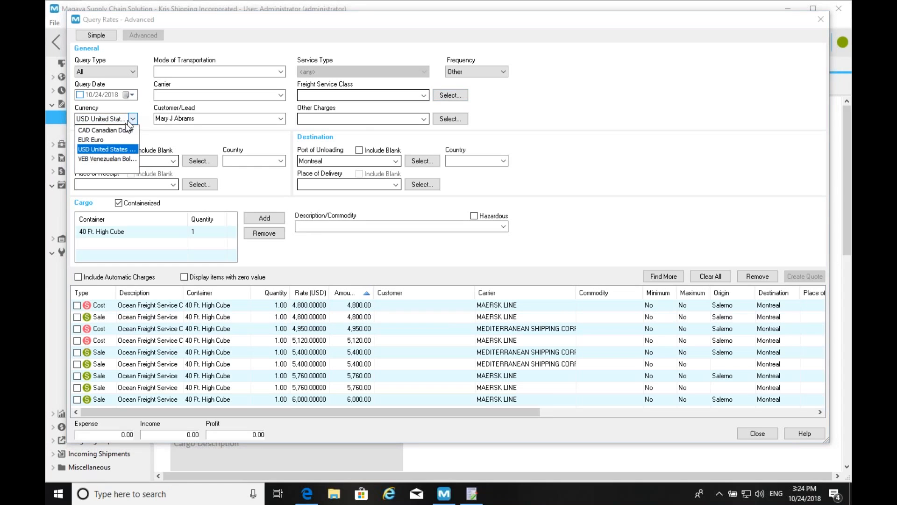
left_click(95, 143)
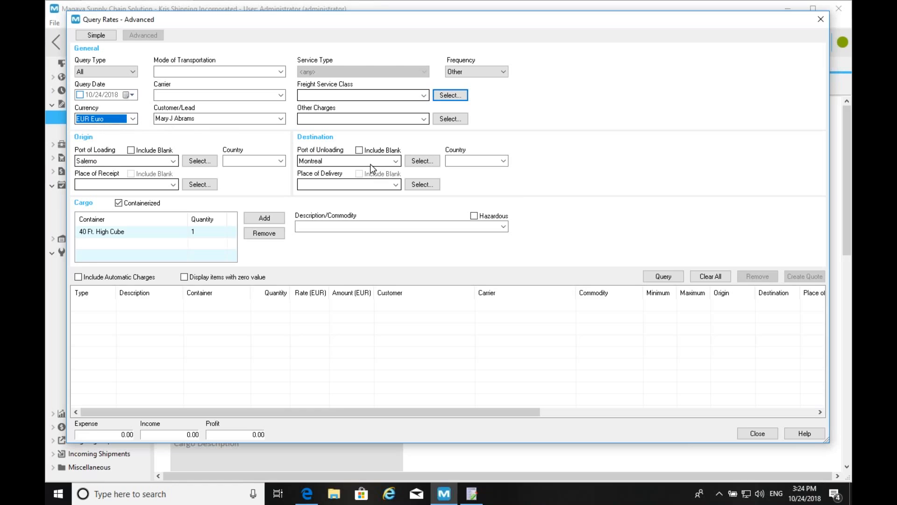
left_click(667, 292)
left_click(661, 279)
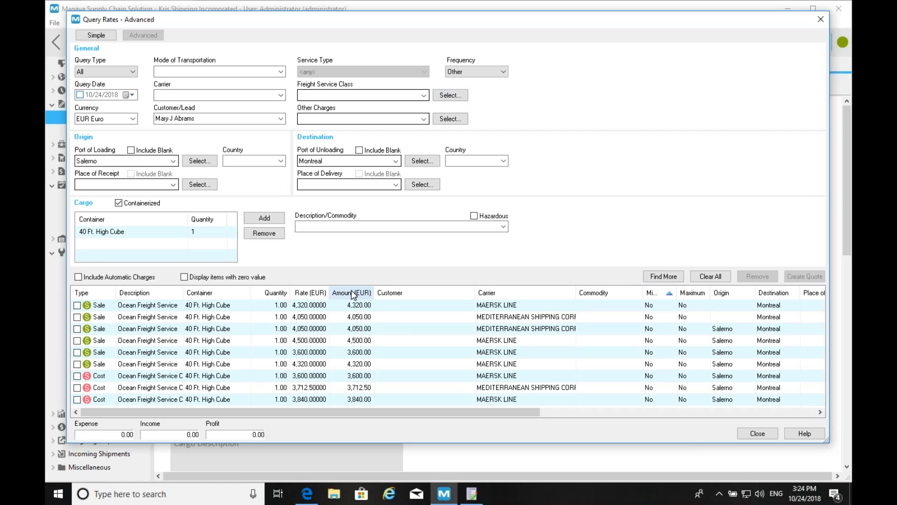
left_click(365, 355)
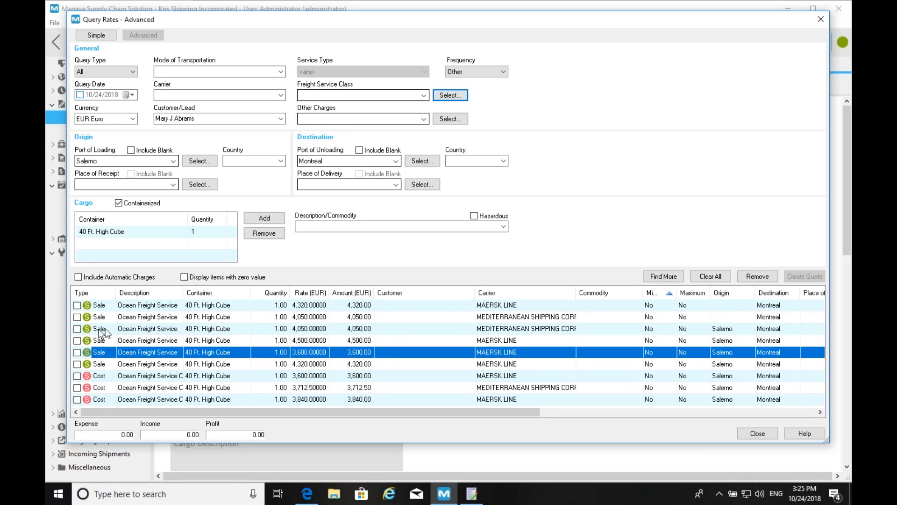
- Create a quote from the 3,600.00 EUR Maersk rate, enter the customer's e-mail, and save it
left_click(77, 352)
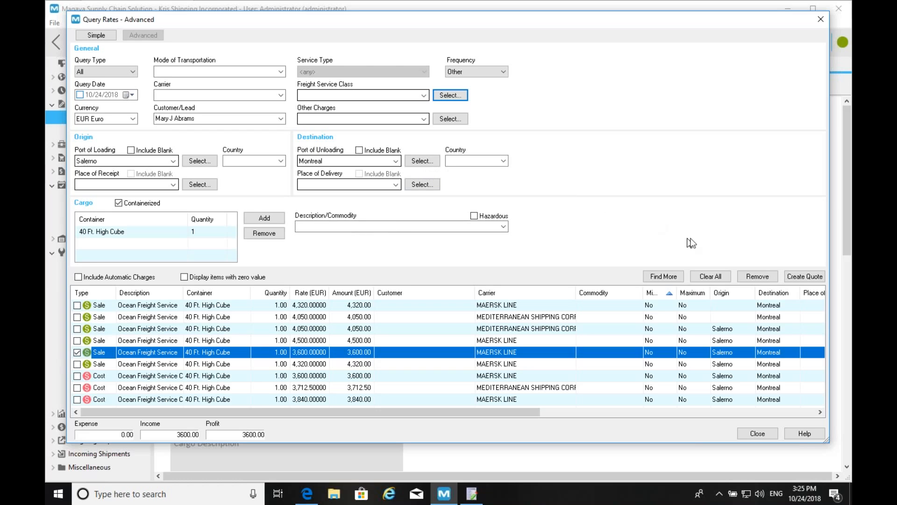
left_click(802, 276)
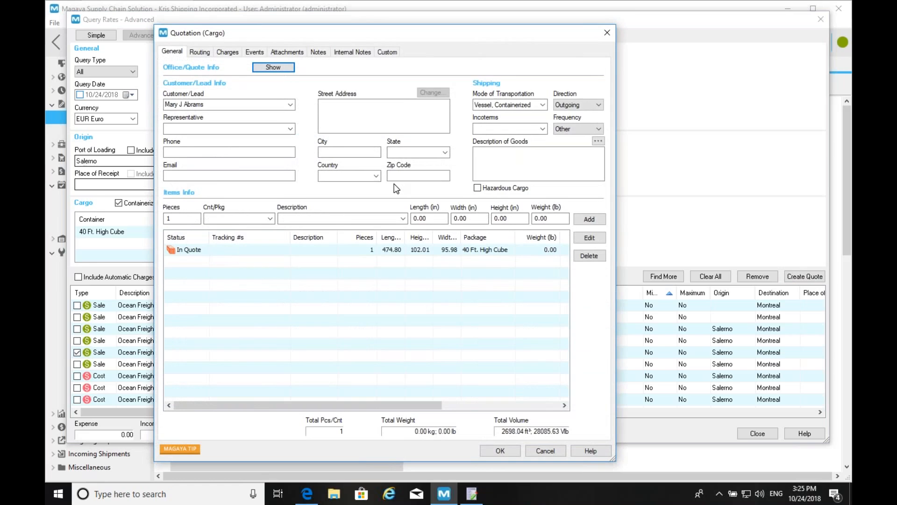
left_click(187, 174)
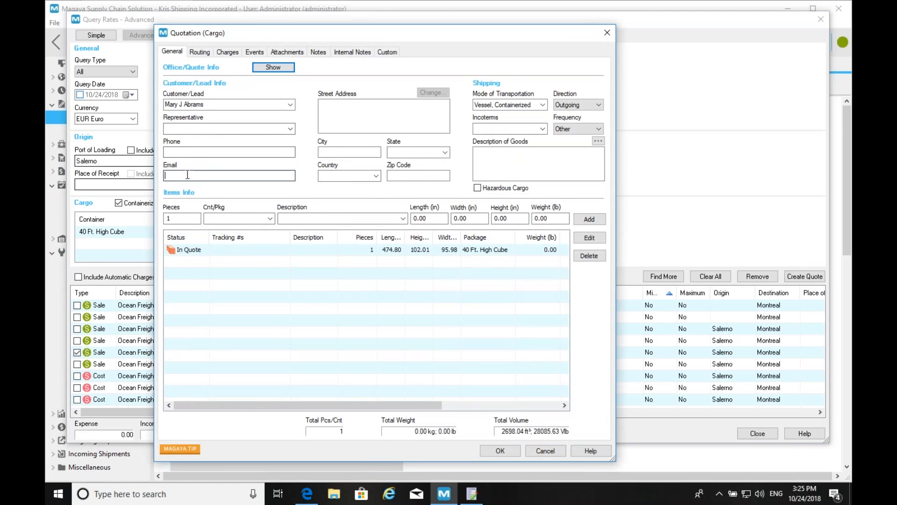
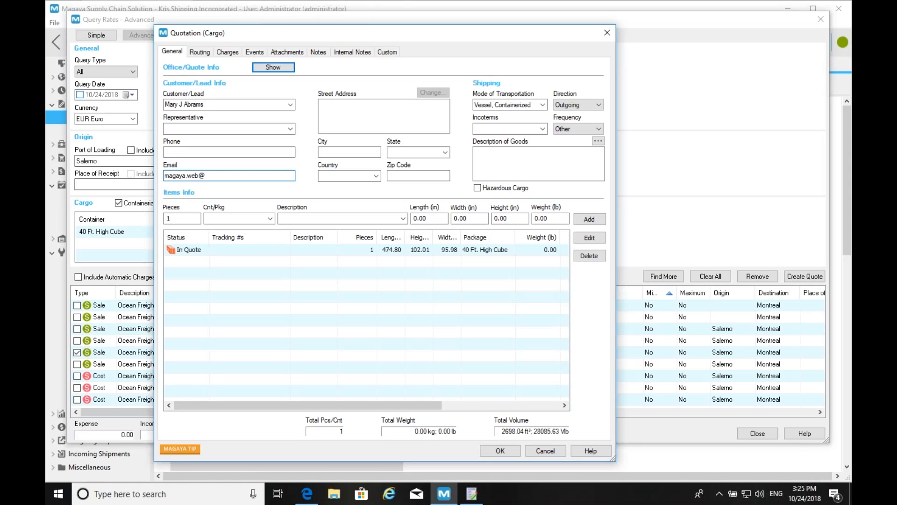
left_click(197, 52)
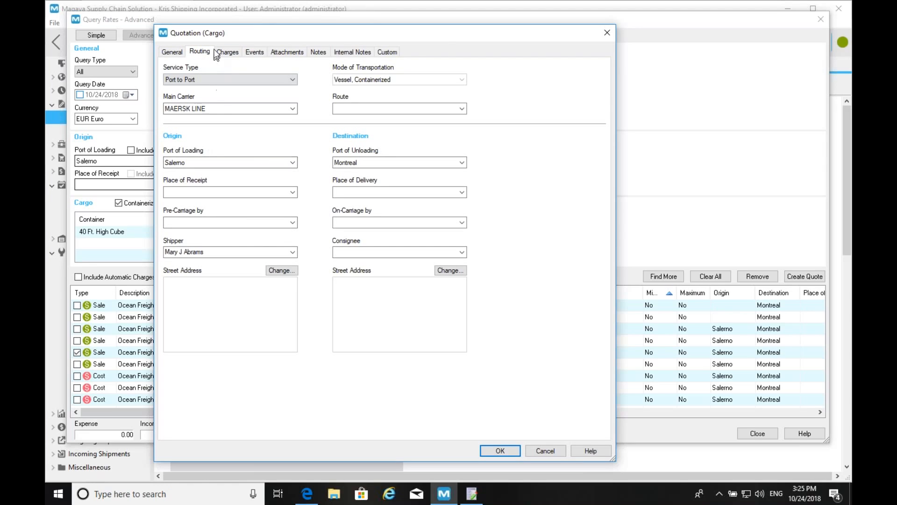
left_click(228, 53)
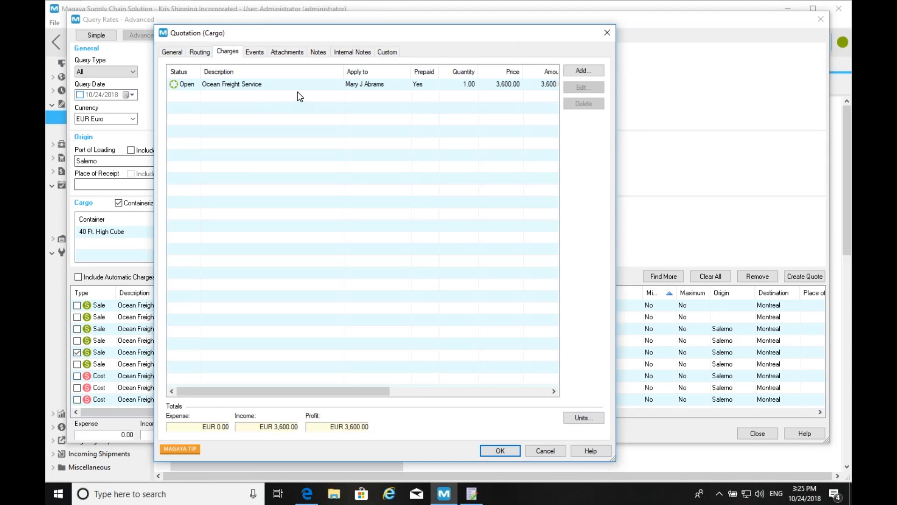
left_click(171, 52)
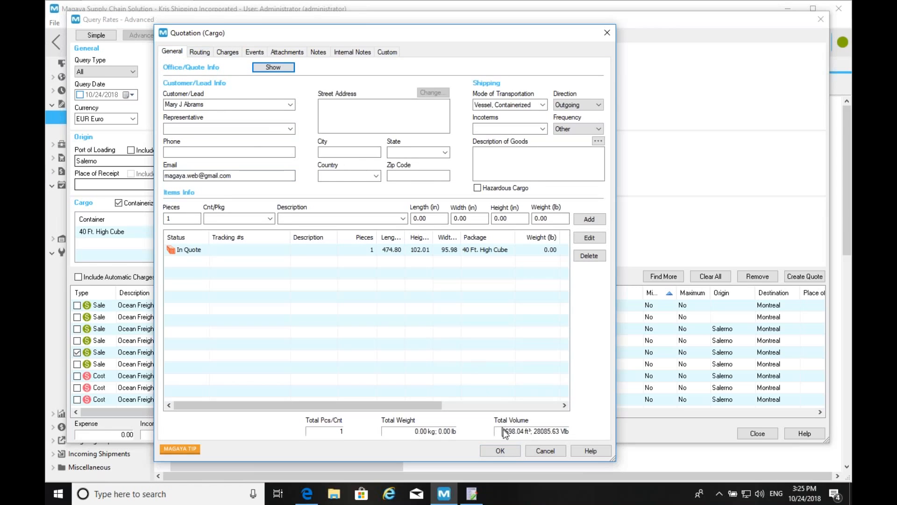
left_click(500, 450)
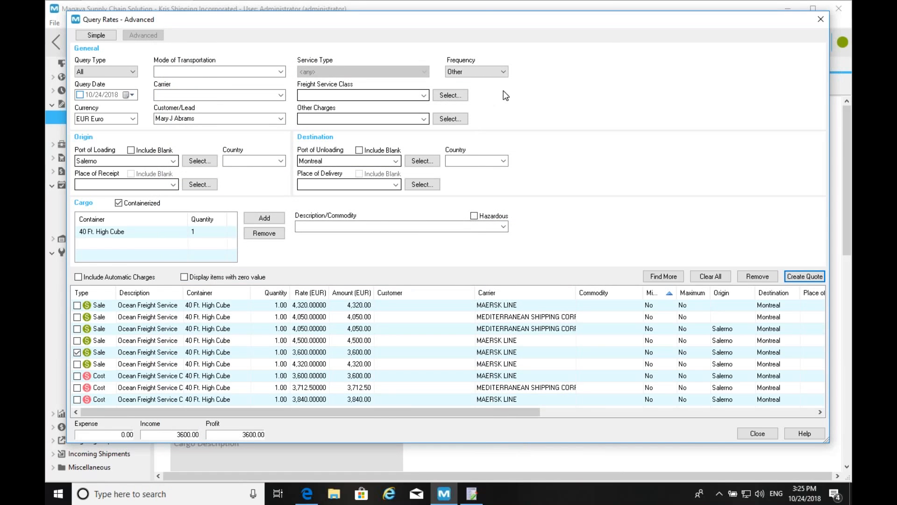
- Close the rate query and preview Quotation 41's pages, including terms and conditions
left_click(757, 433)
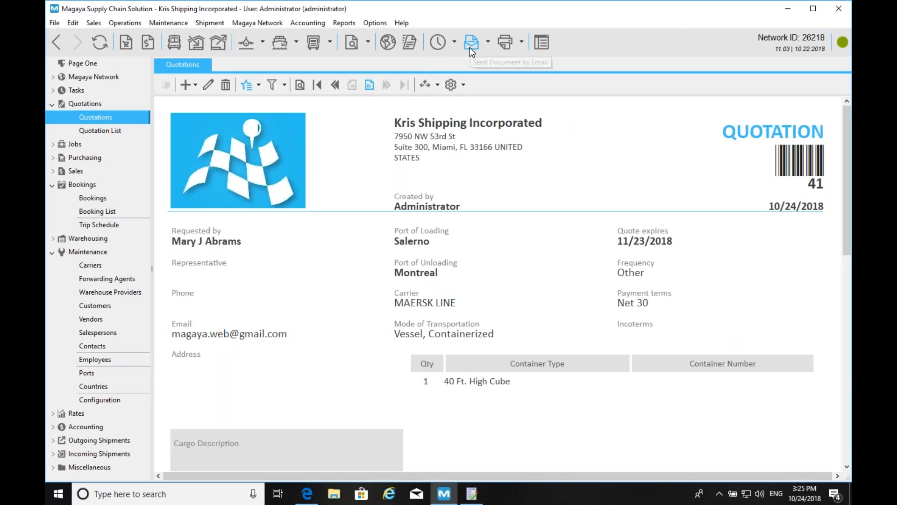
left_click(367, 85)
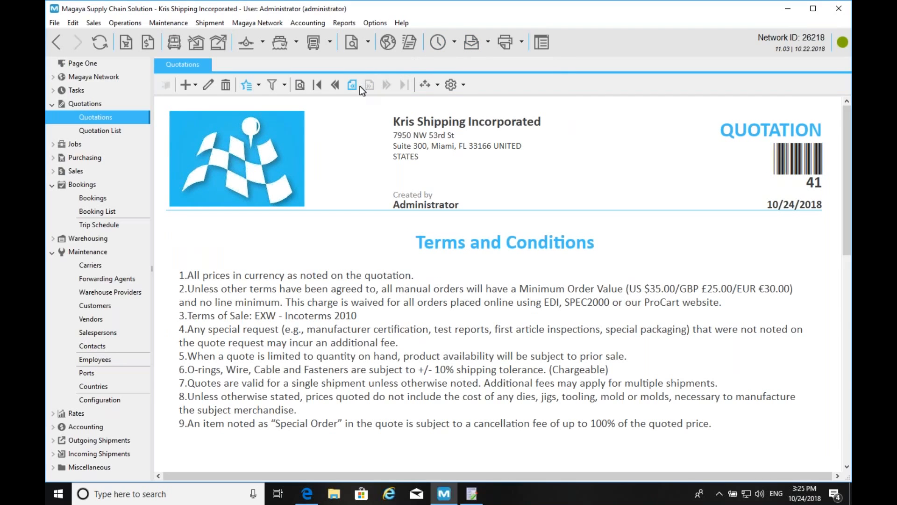
left_click(350, 85)
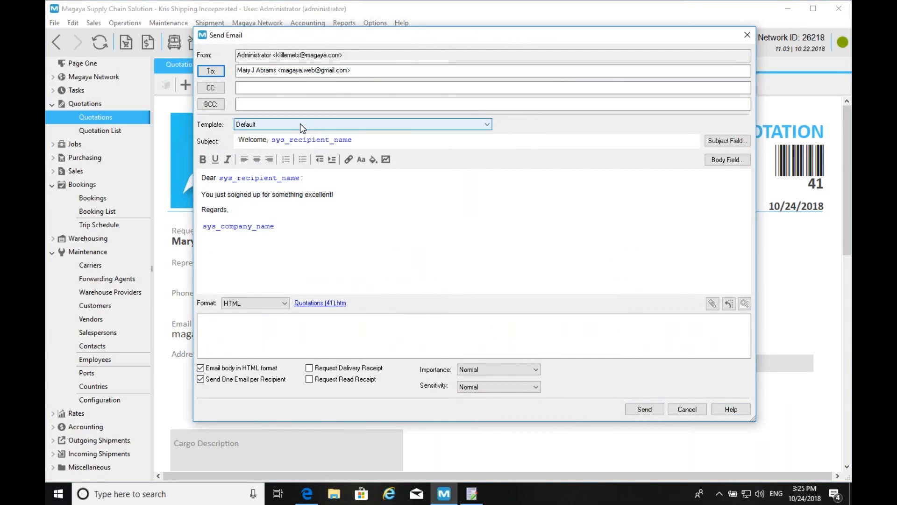
- Send Quotation 41 as a PDF using the Transaction Tracking Email Template
left_click(300, 123)
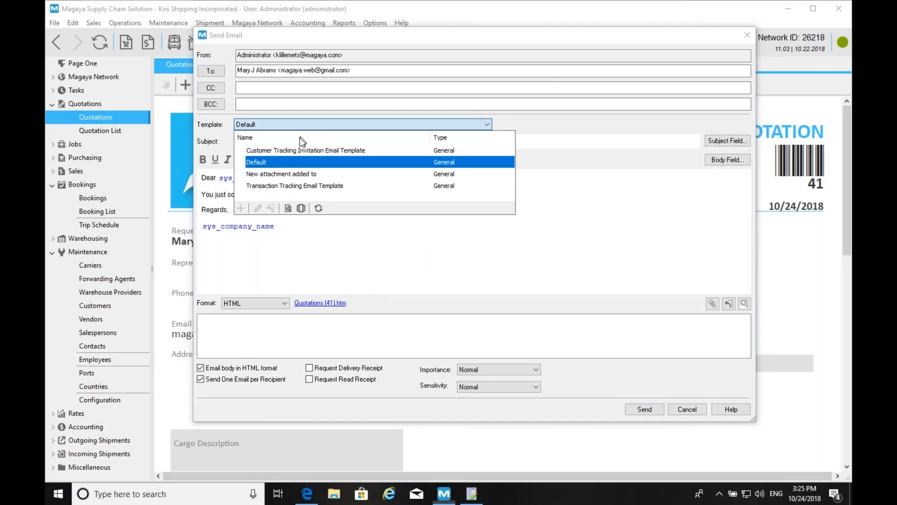
left_click(288, 184)
left_click(514, 255)
left_click(257, 303)
left_click(257, 313)
left_click(643, 408)
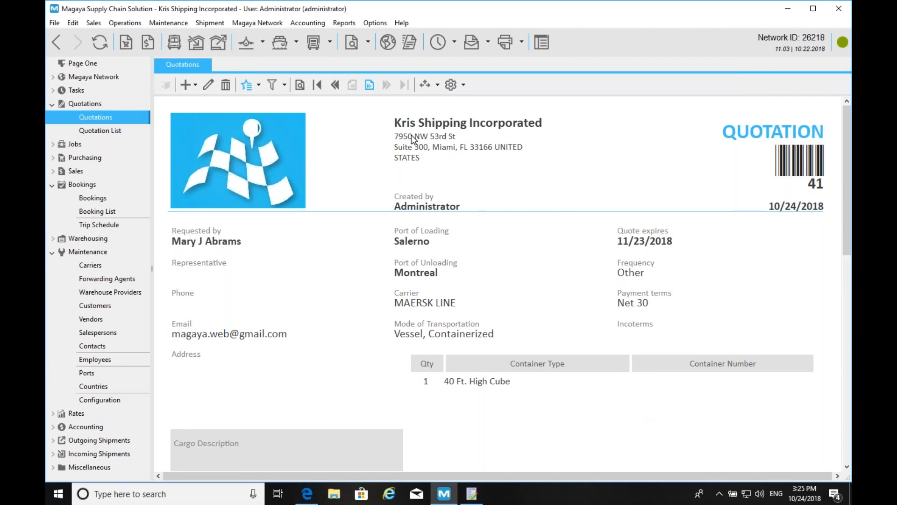
left_click(195, 84)
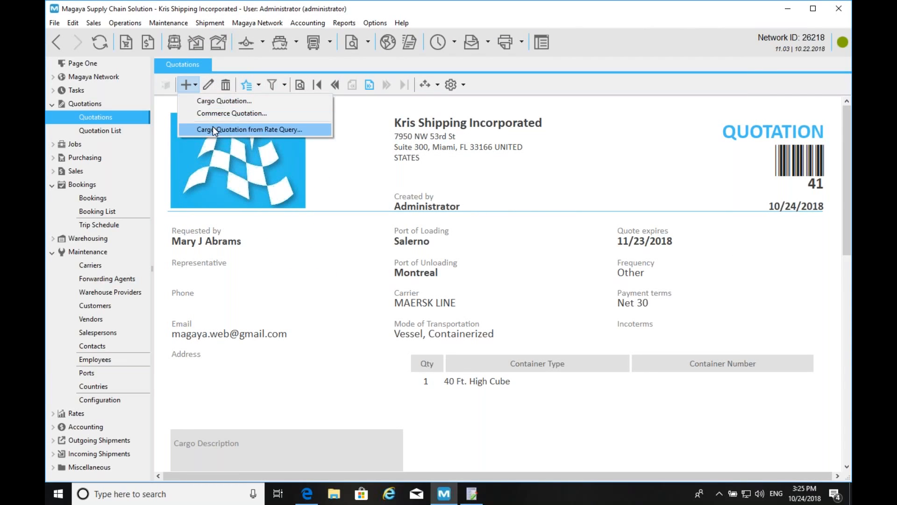
- Start a cargo quotation from a rate query with Query Type All, clear all fields, then switch to Gmail
left_click(212, 129)
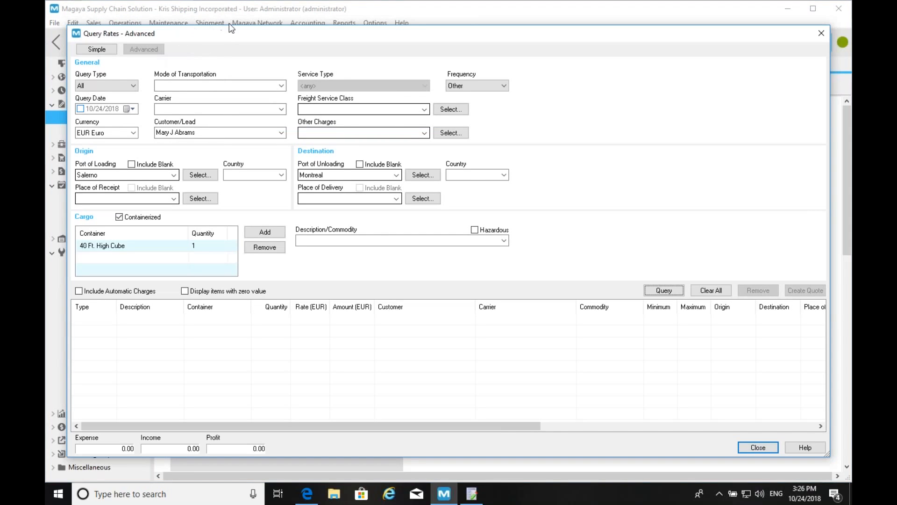
left_click_drag(217, 33, 215, 13)
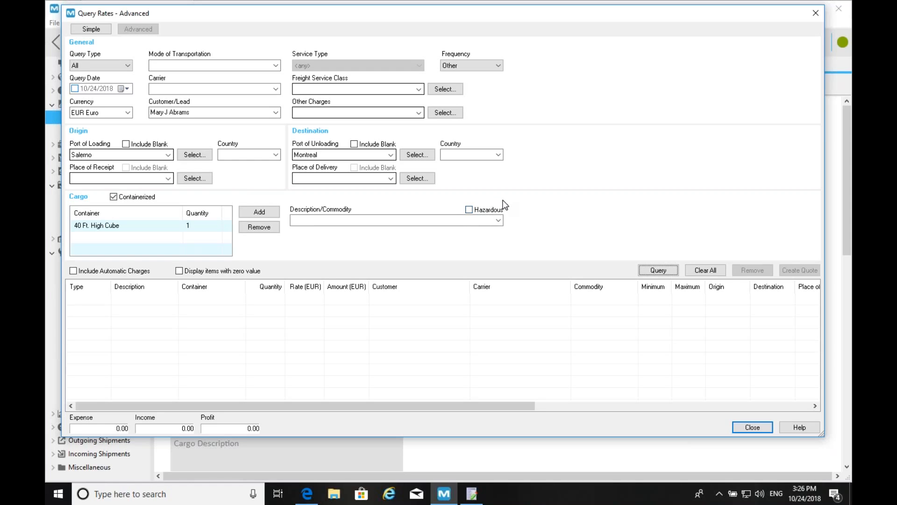
left_click(99, 66)
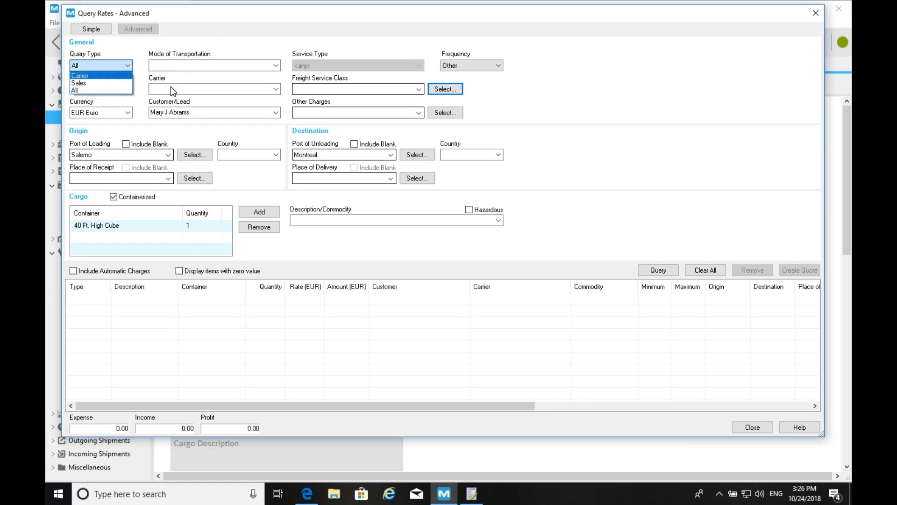
left_click(170, 85)
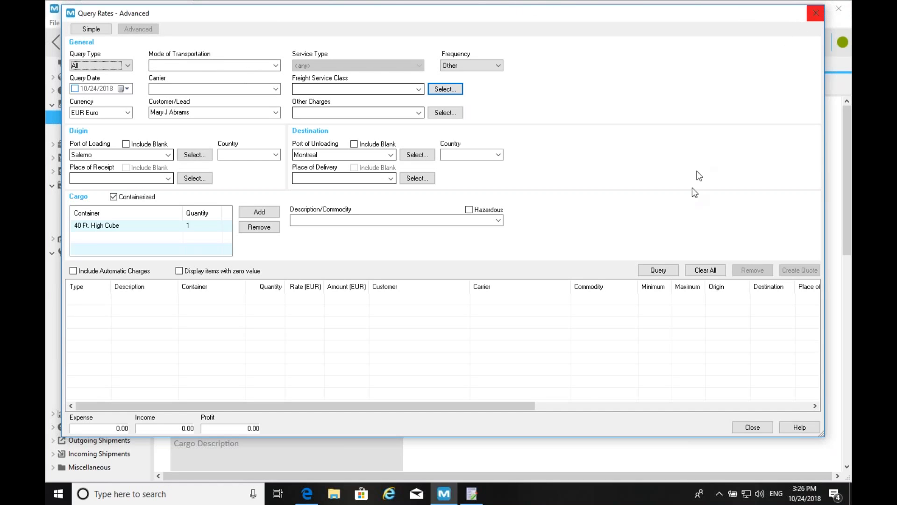
left_click(705, 270)
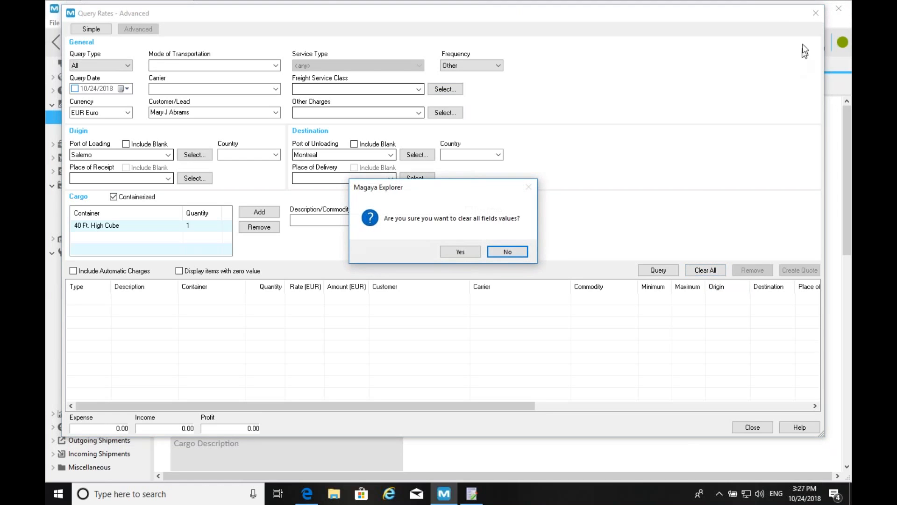
left_click(460, 250)
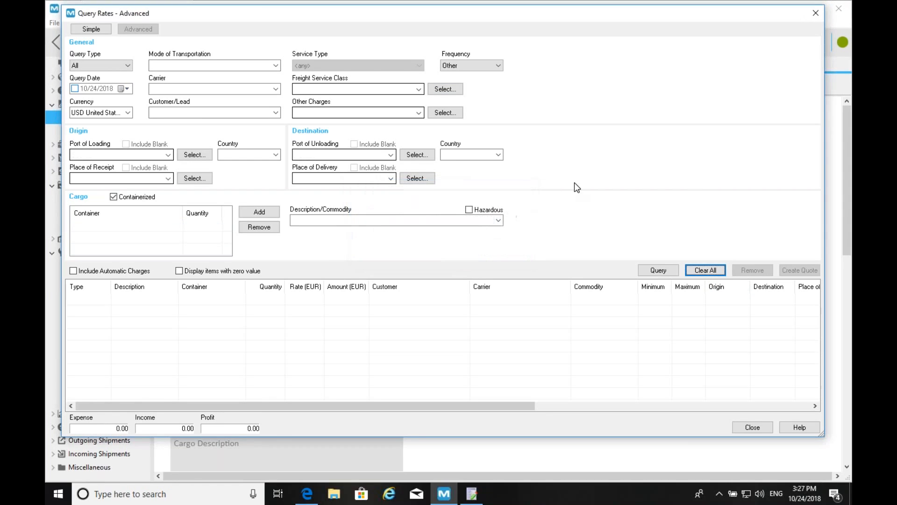
key("super+Tab")
key("super+shift+Tab")
key("super+shift+Tab")
key("super+shift+Tab")
key("super+shift+Tab")
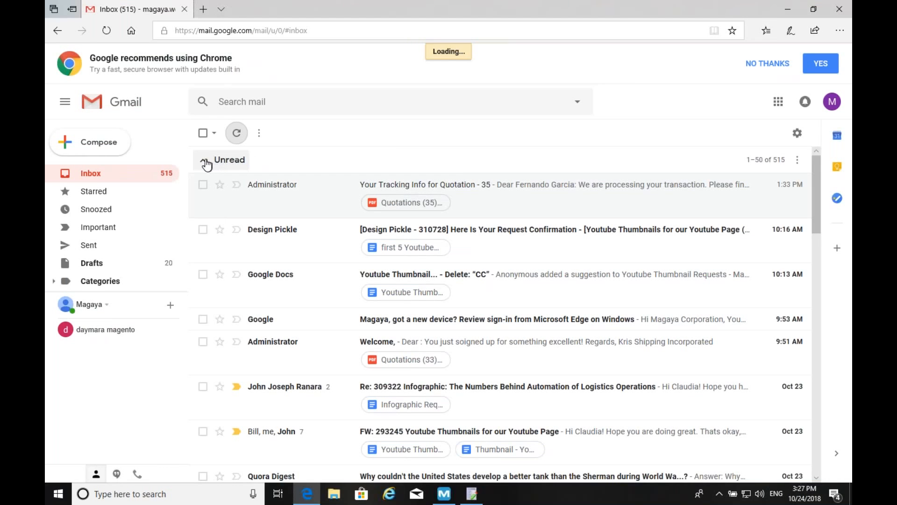
- Refresh Gmail and preview the Quotations (41).pdf attachment among the unread emails
left_click(238, 137)
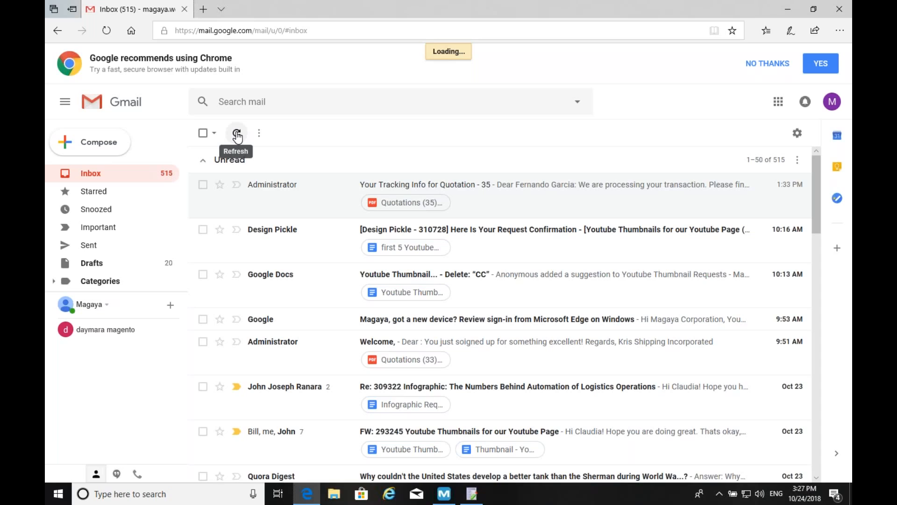
left_click(106, 30)
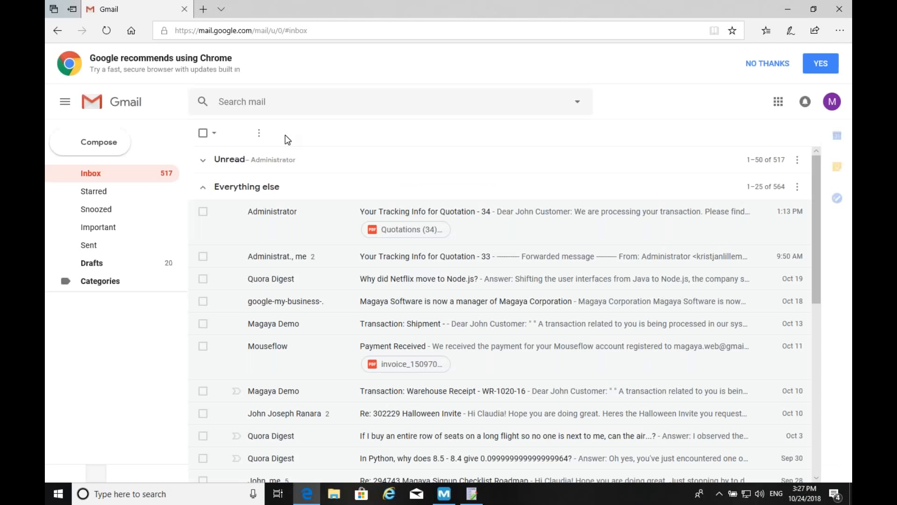
left_click(205, 161)
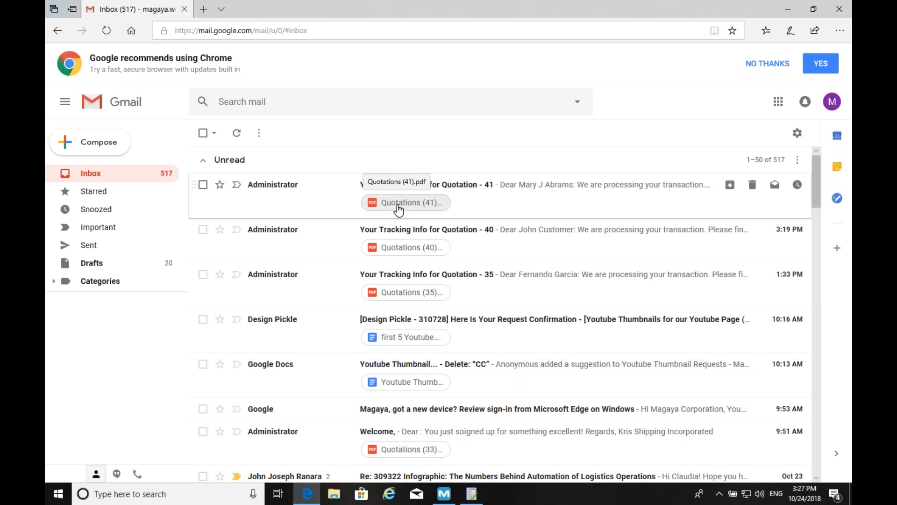
left_click(397, 204)
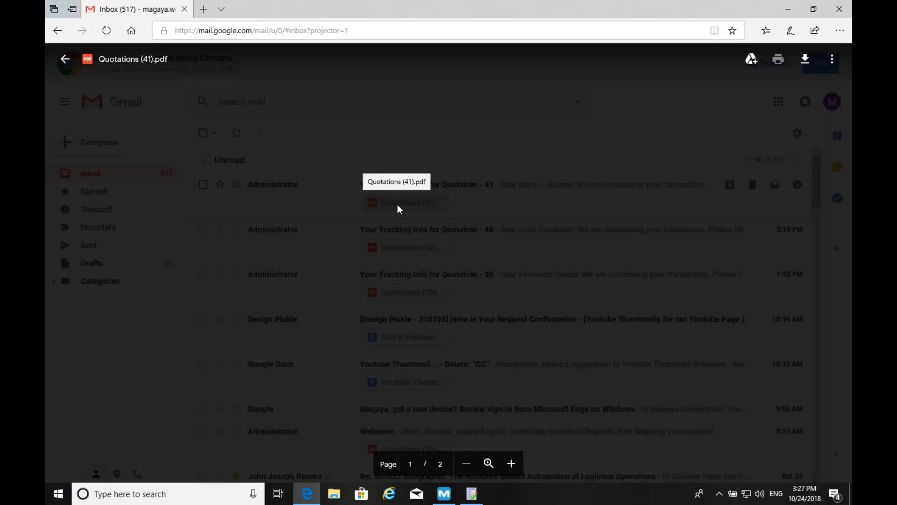
scroll(399, 204, "down", 2)
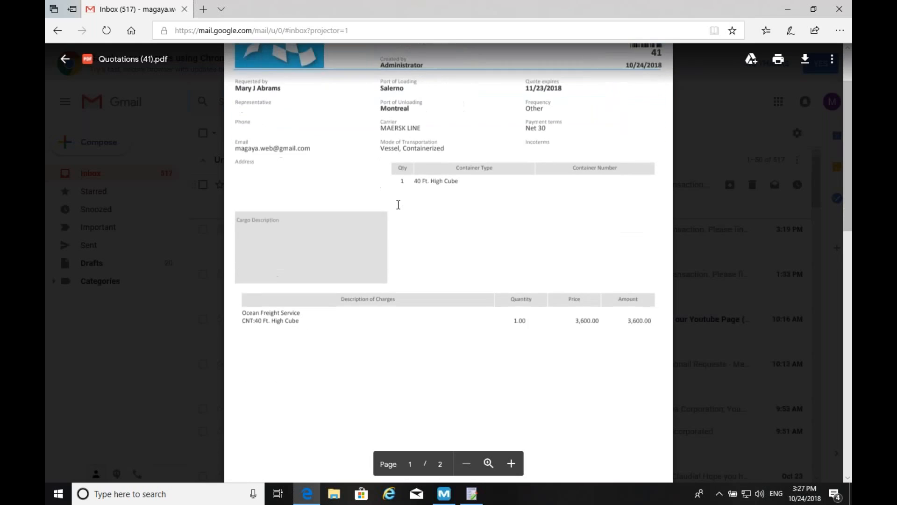
scroll(398, 205, "up", 2)
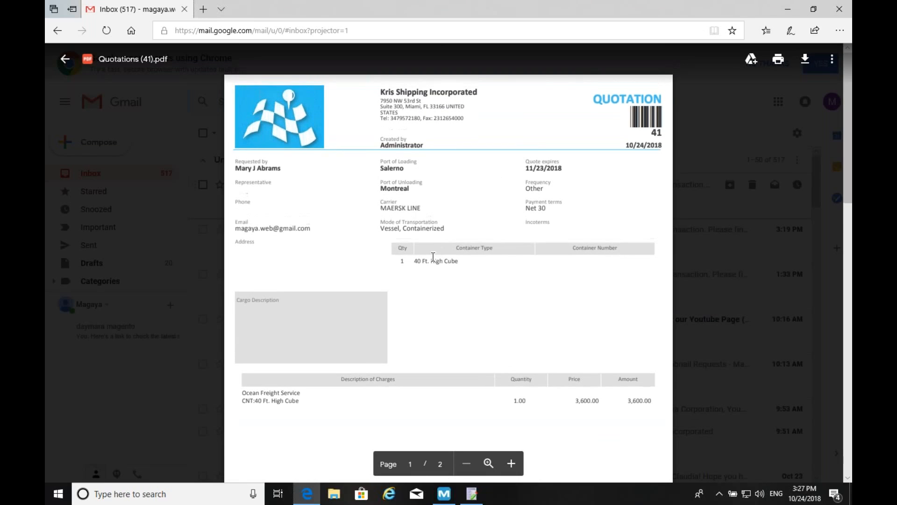
left_click(715, 140)
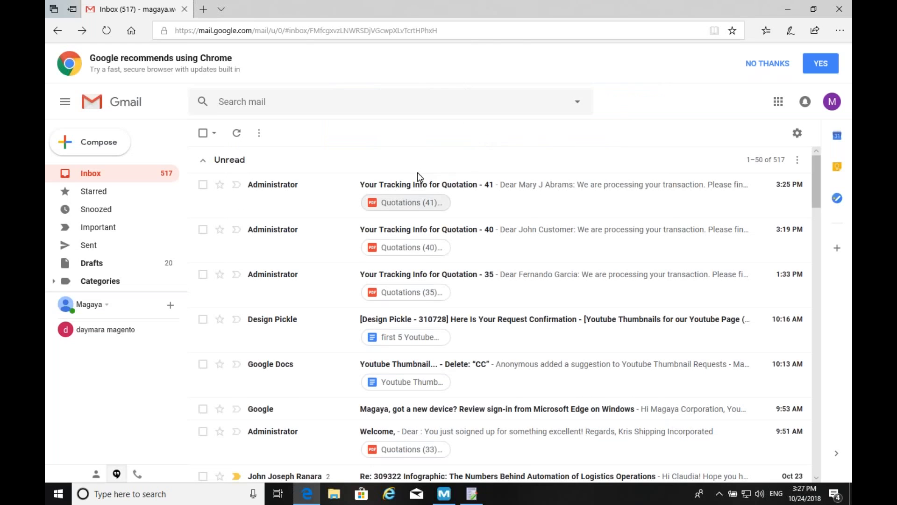
- Open the Quotation 41 email and follow its LiveTrack tracking link
left_click(400, 187)
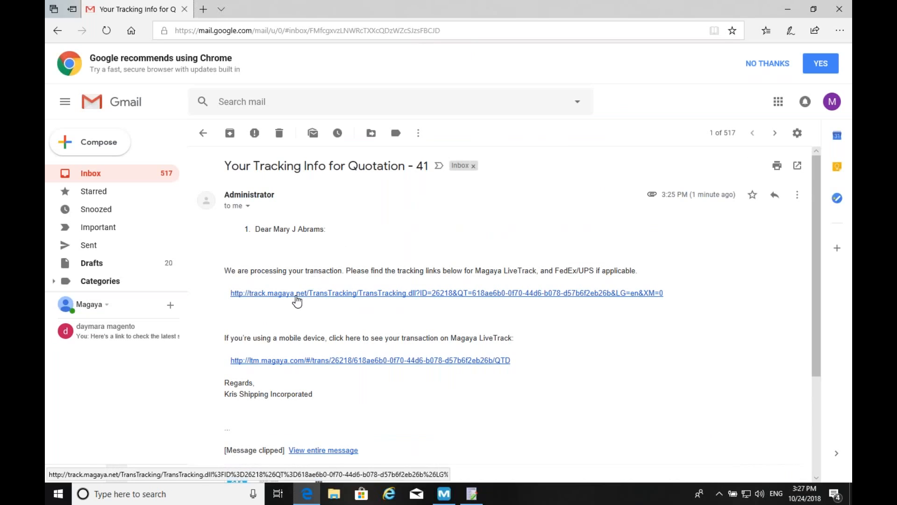
left_click(295, 293)
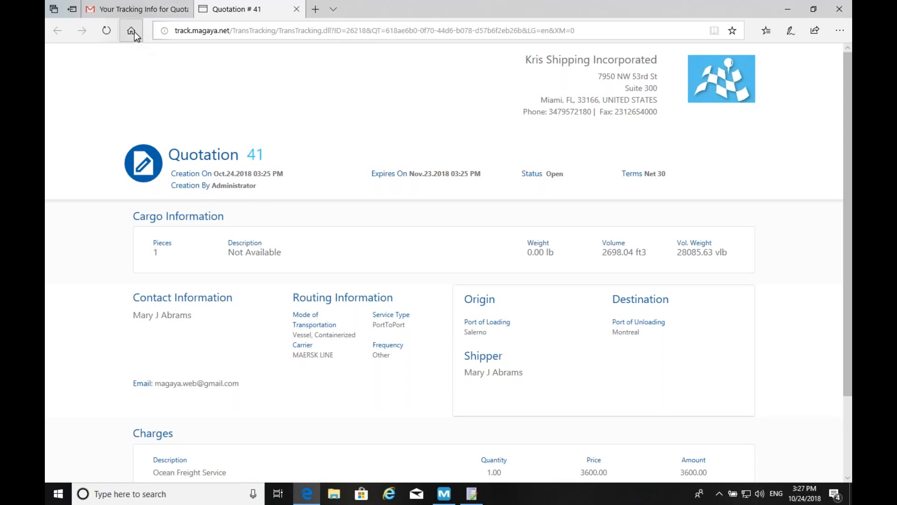
key("super+Tab")
- Show the New Features for Rates slide, then return to Quotation 41's LiveTrack page
mouse_move(133, 15)
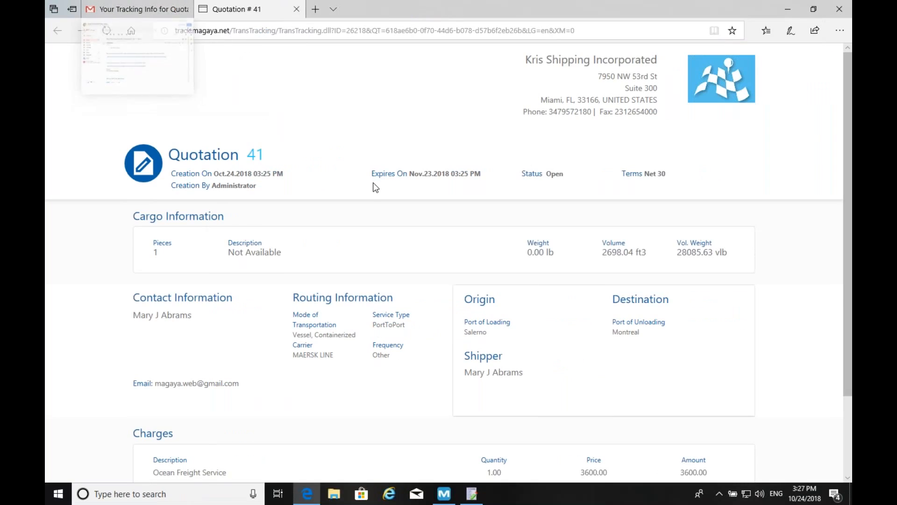
key("super+Tab")
key("super+Tab")
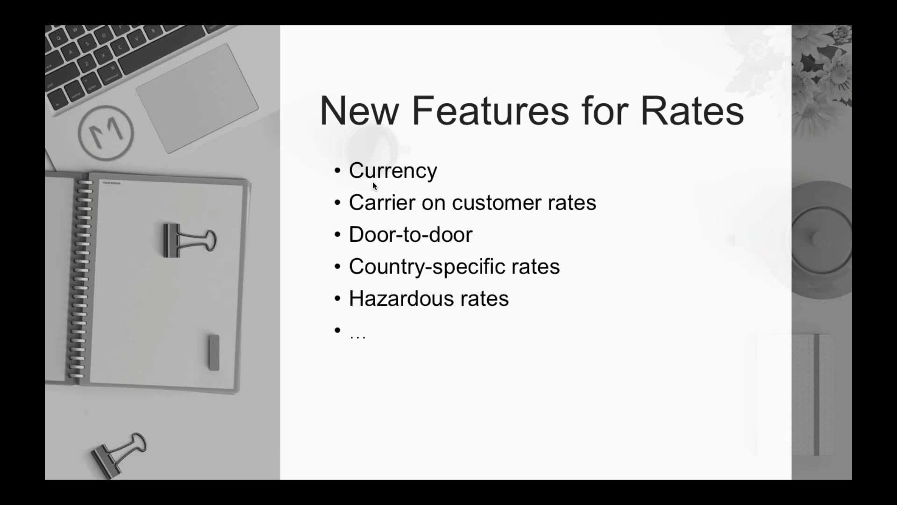
key("super+Tab")
key("super+Tab")
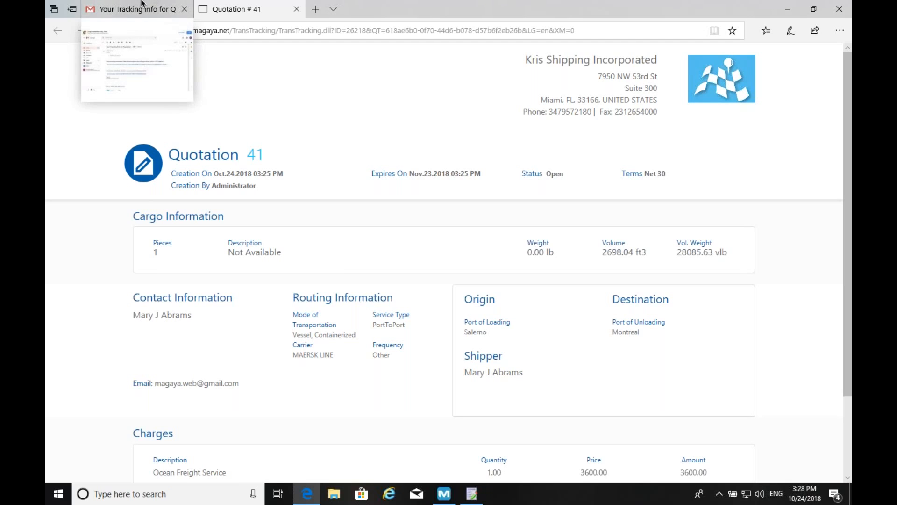
mouse_move(141, 2)
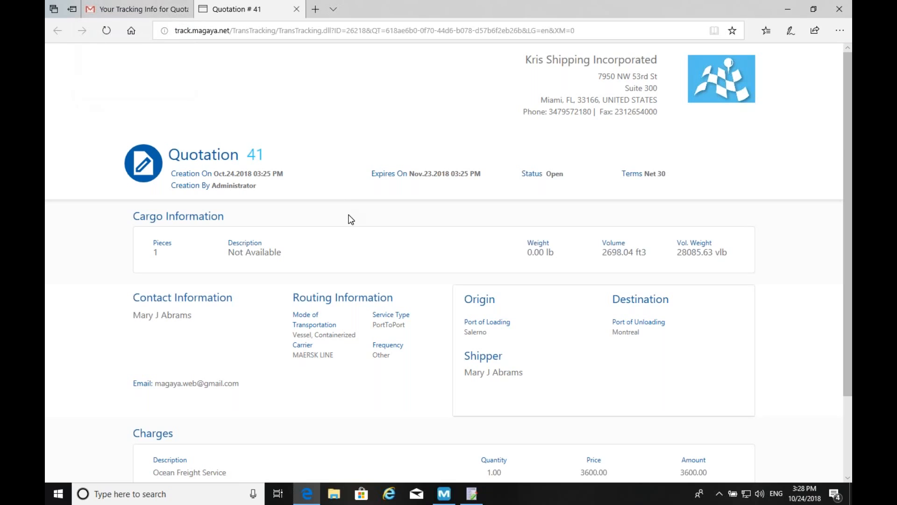
key("alt+Tab")
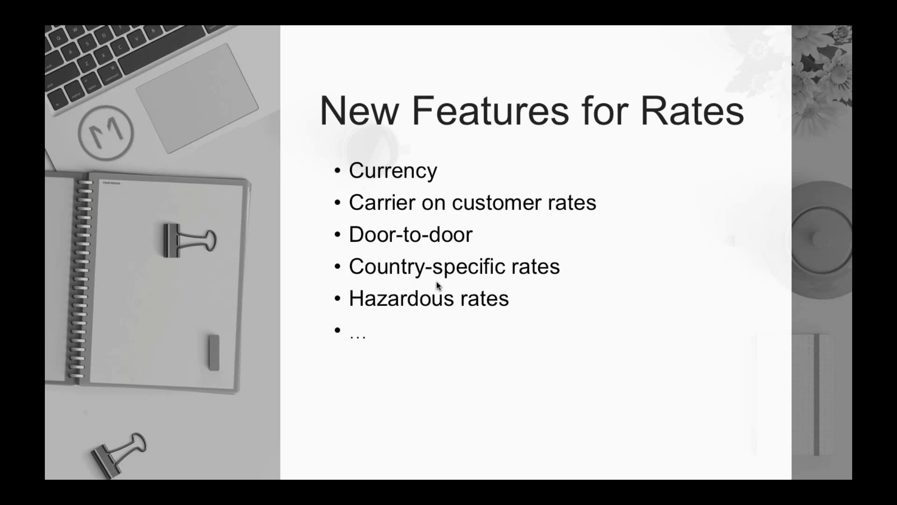
- Switch back to PowerPoint showing the New Features for Rates slide
key("super+Tab")
key("super+Tab")
key("super+shift+Tab")
key("super+shift+Tab")
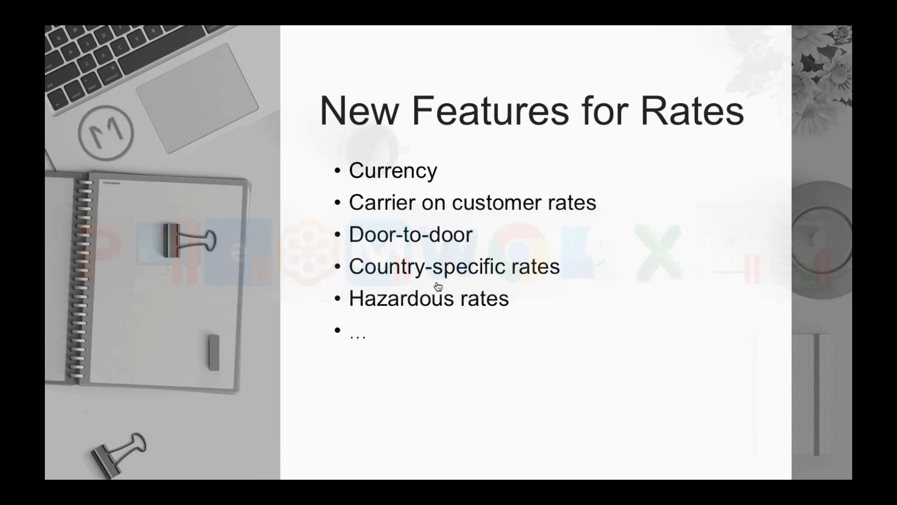
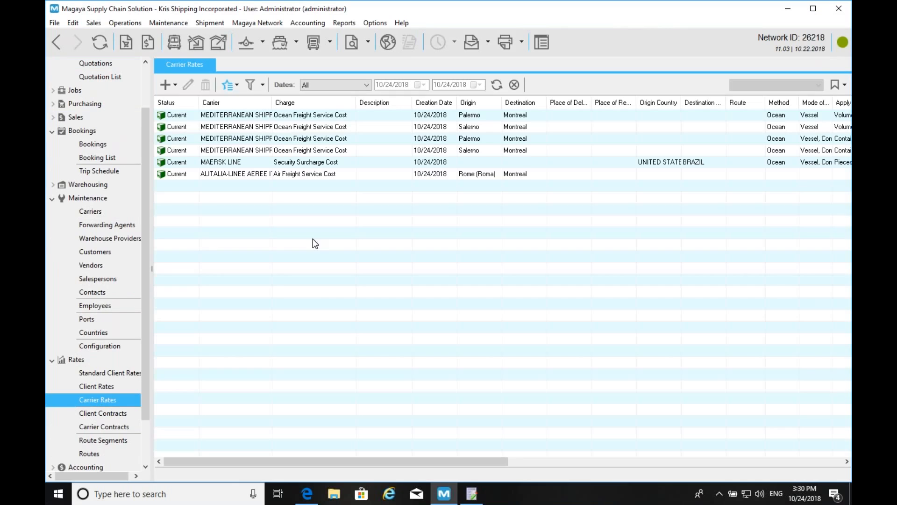
double_click(304, 114)
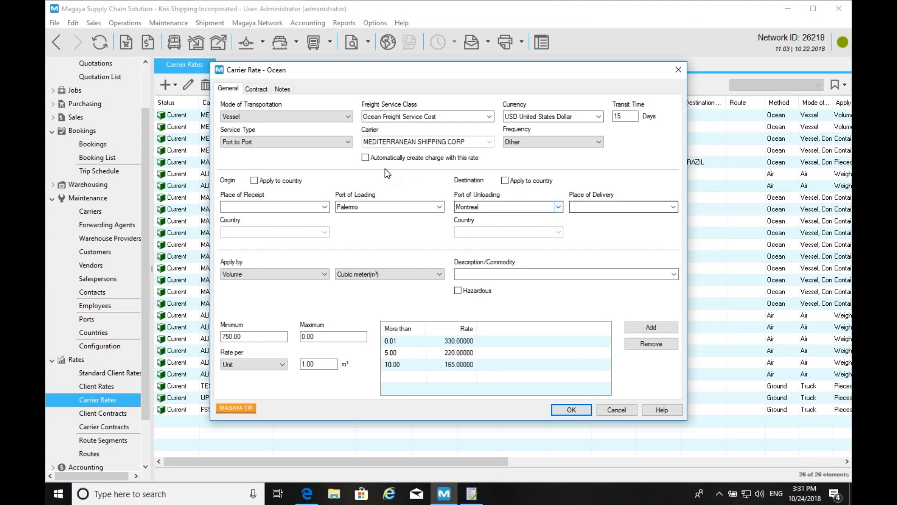
left_click(255, 180)
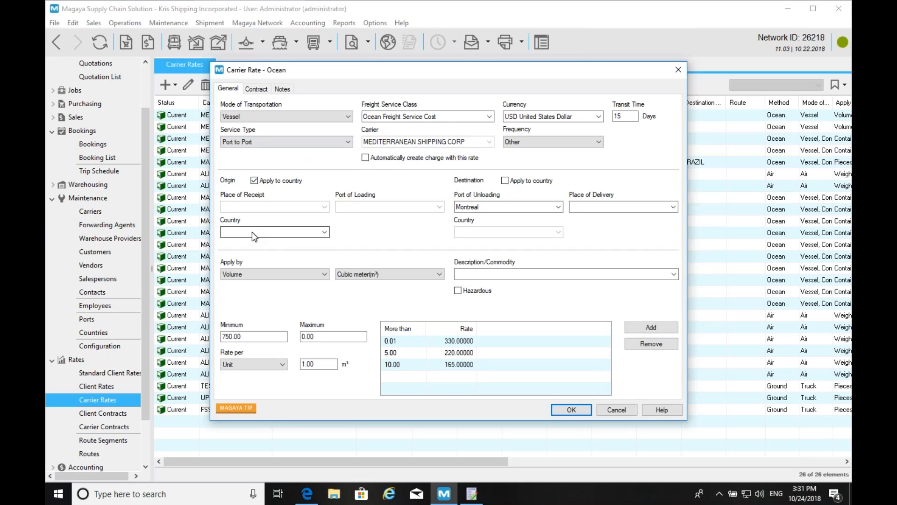
left_click(290, 184)
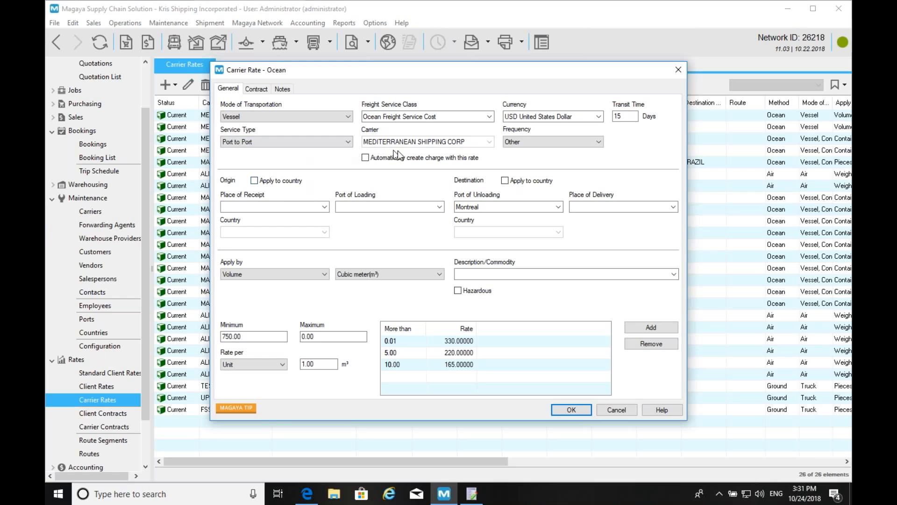
left_click(532, 148)
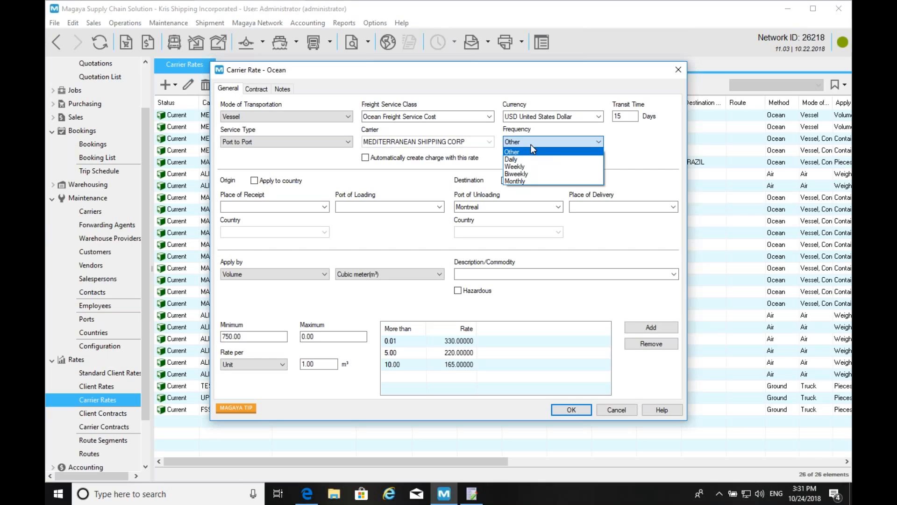
left_click(587, 151)
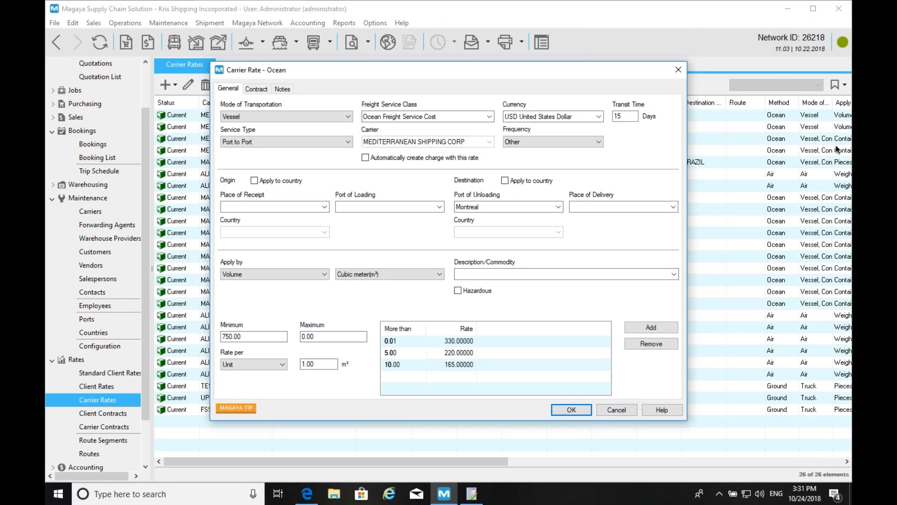
left_click(678, 70)
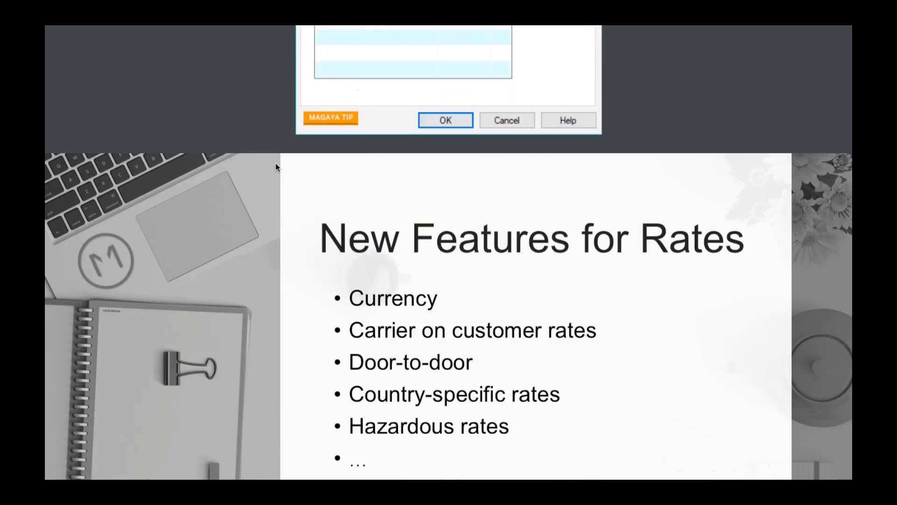
- Advance the slideshow to the 'New way of automating charges' slide, then switch back to Magaya
key("Right")
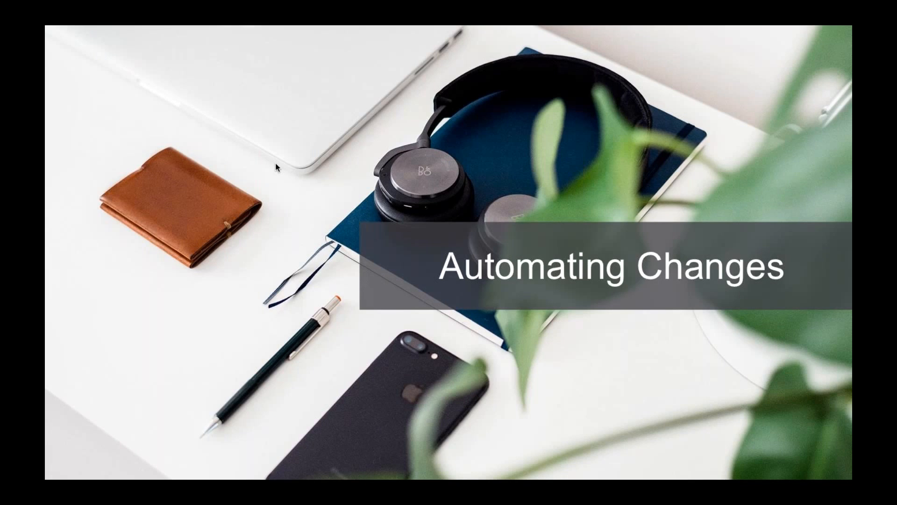
key("Right")
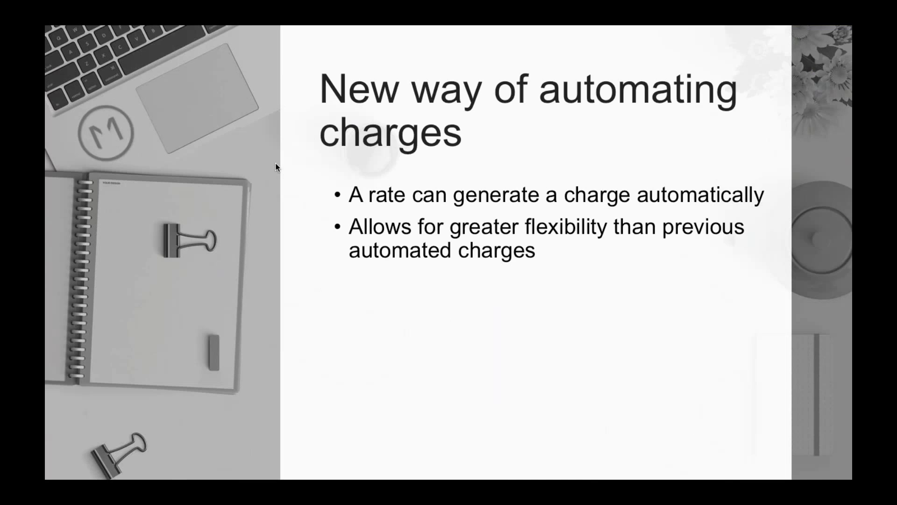
key("super+Tab")
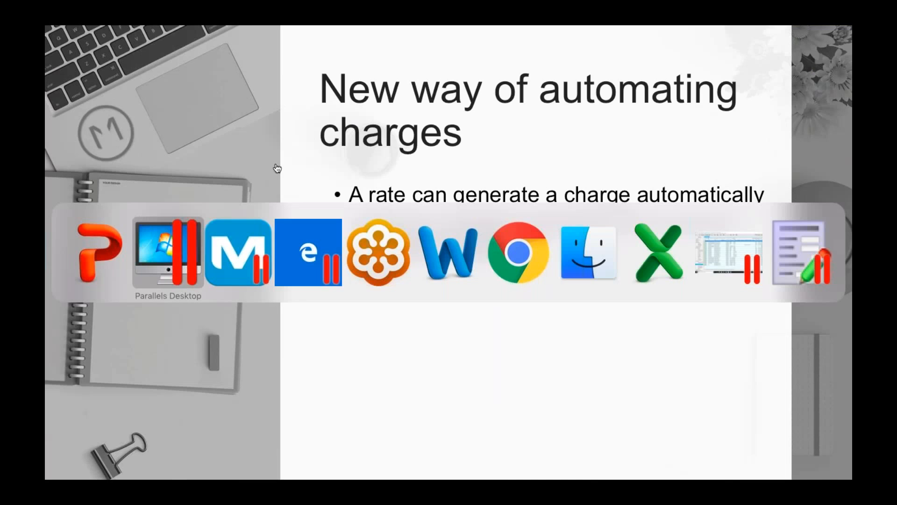
key("super+shift+Tab")
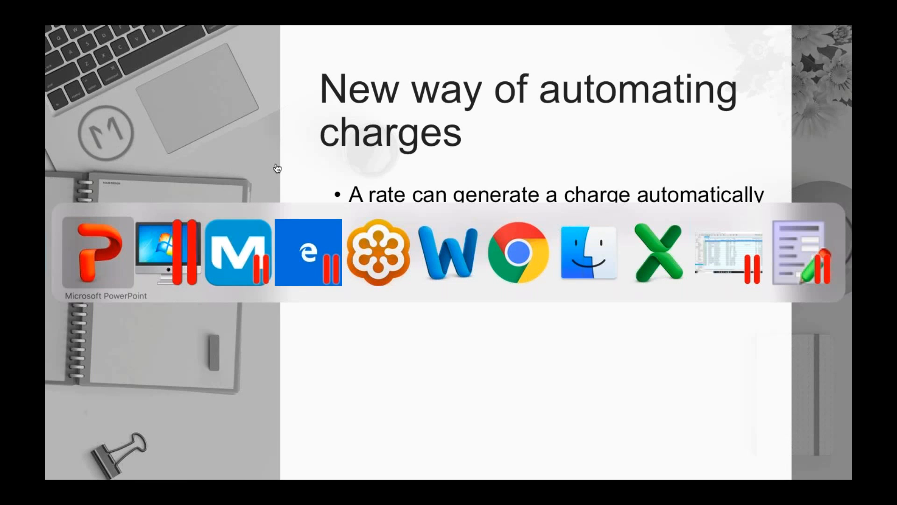
key("super+Tab")
key("super+Tab")
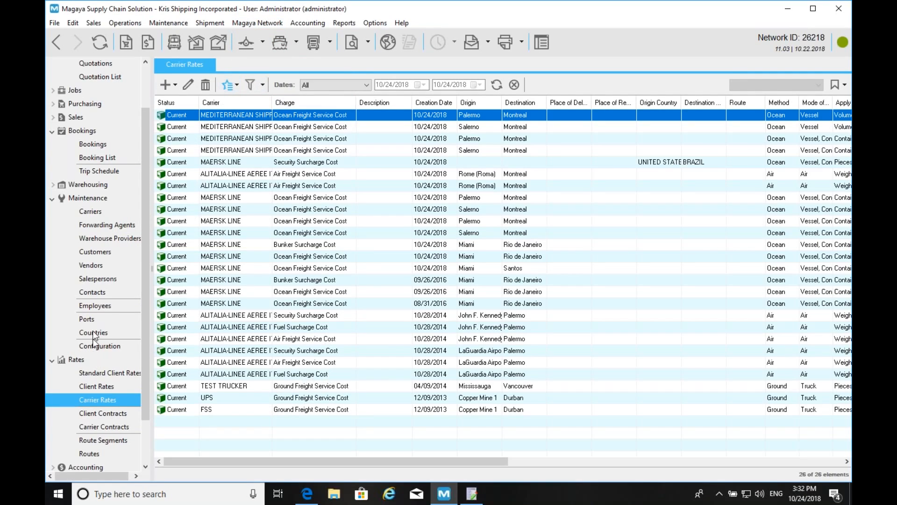
- Review the Maersk Security Surcharge standard client rate's auto-create setting, then go to Quotations
left_click(109, 374)
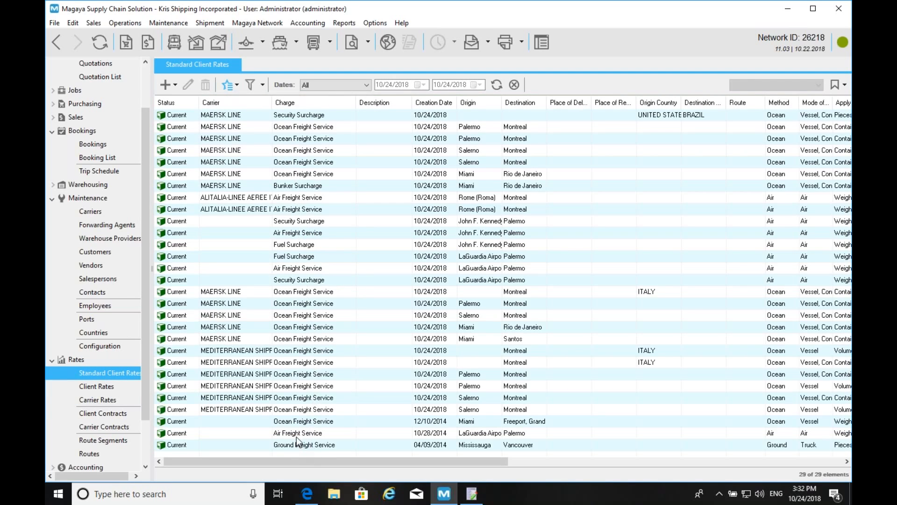
left_click(301, 279)
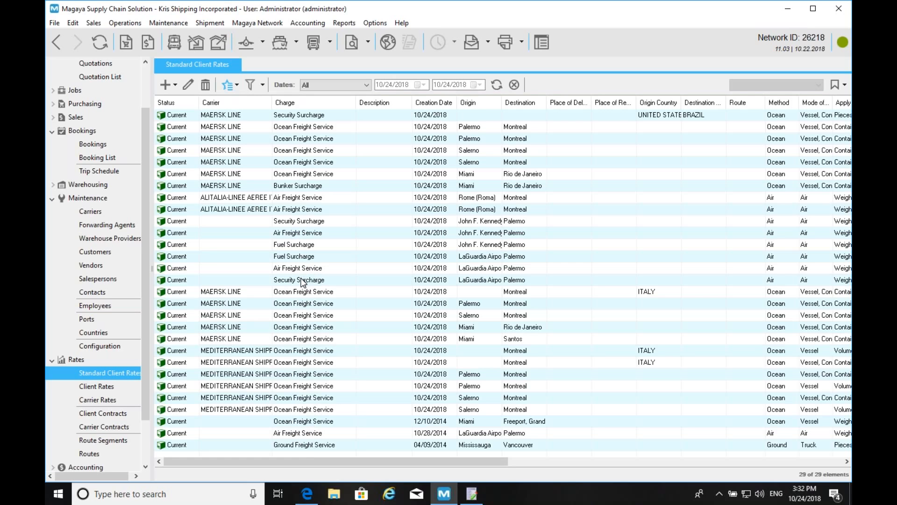
double_click(303, 222)
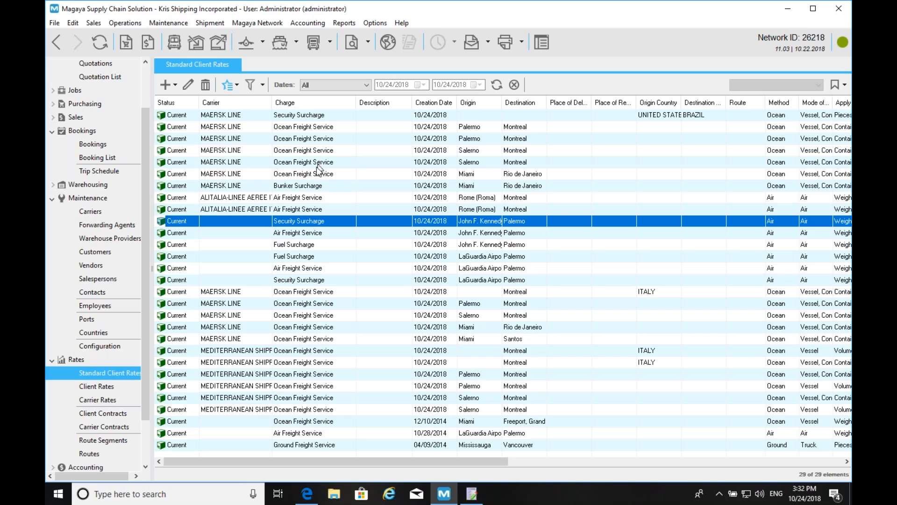
left_click(299, 114)
double_click(300, 115)
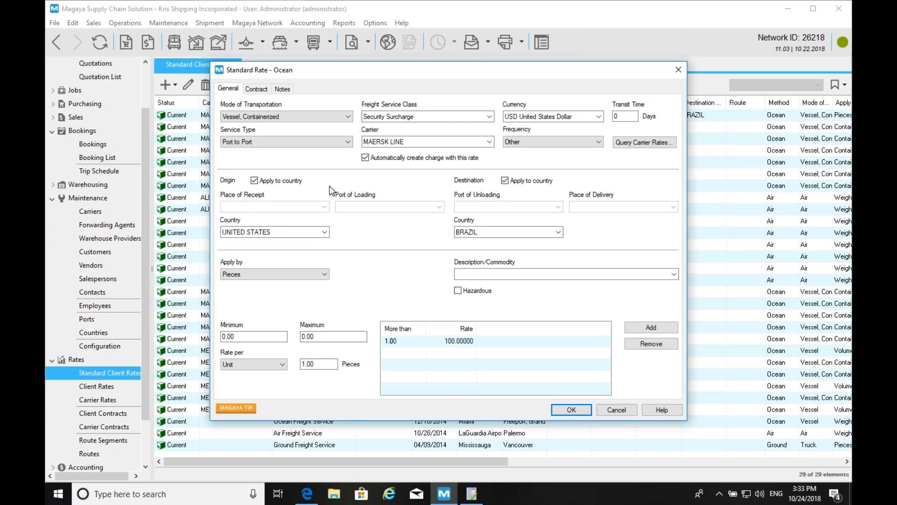
left_click(615, 412)
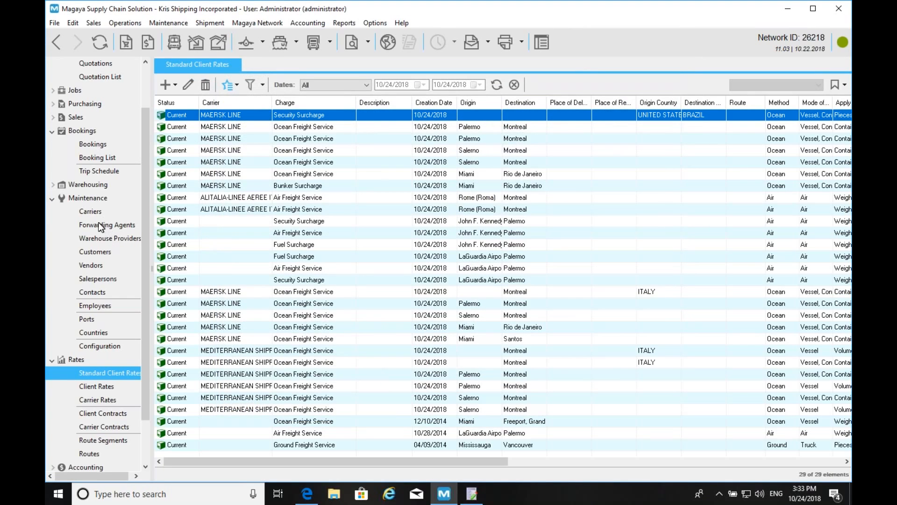
left_click(95, 64)
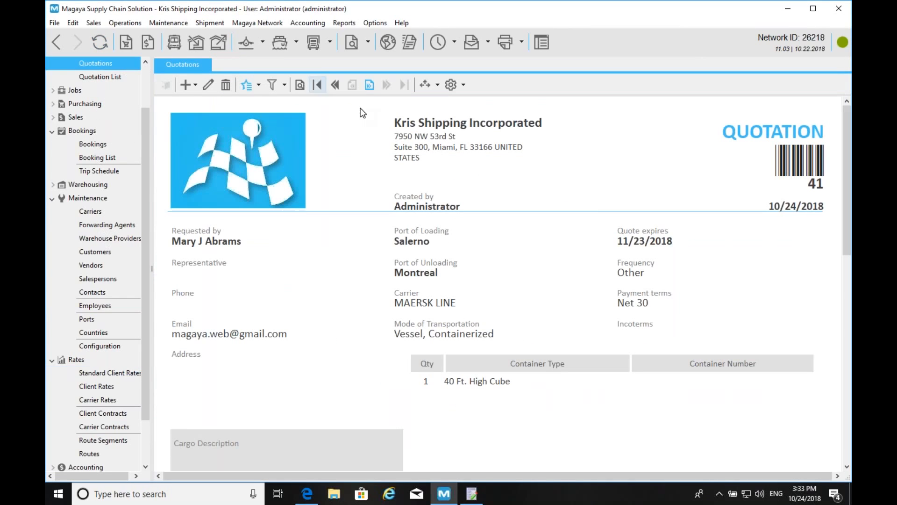
- Edit quotation 40 and regenerate its charges to add the Security Surcharge lines
left_click(335, 84)
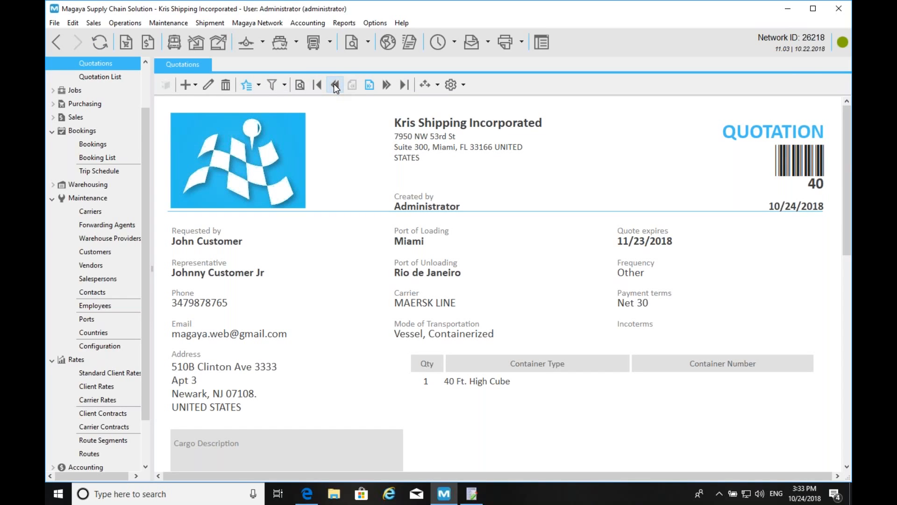
left_click(209, 85)
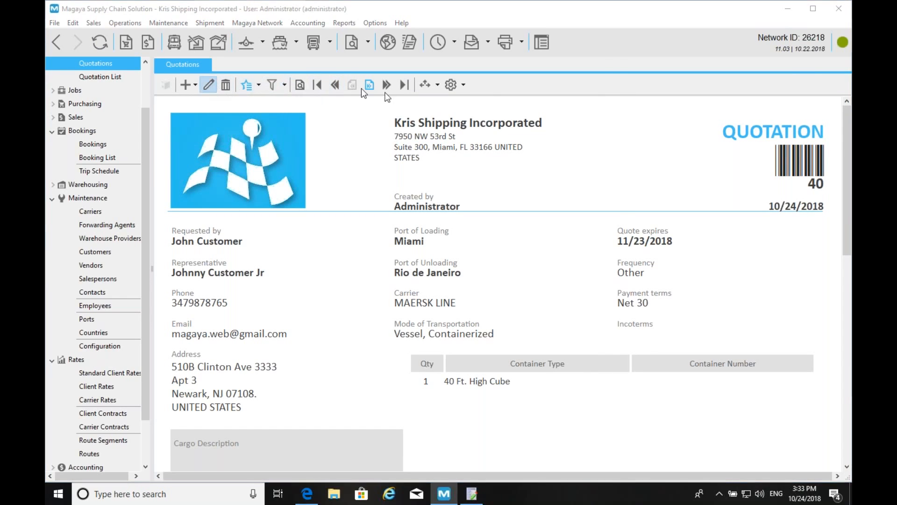
left_click(228, 51)
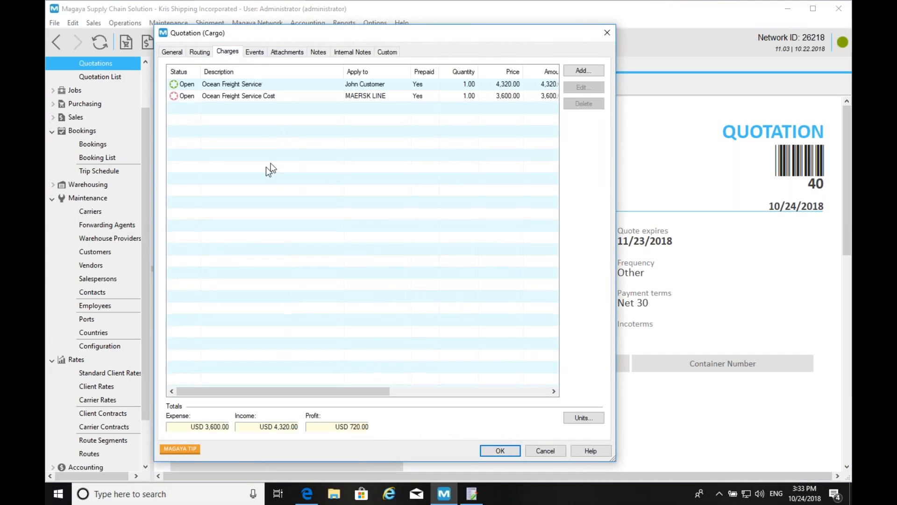
right_click(249, 175)
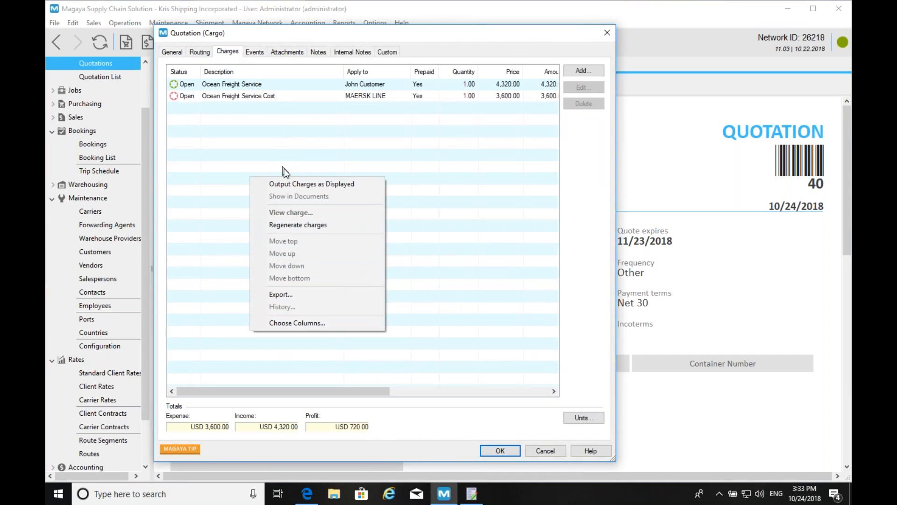
left_click(297, 225)
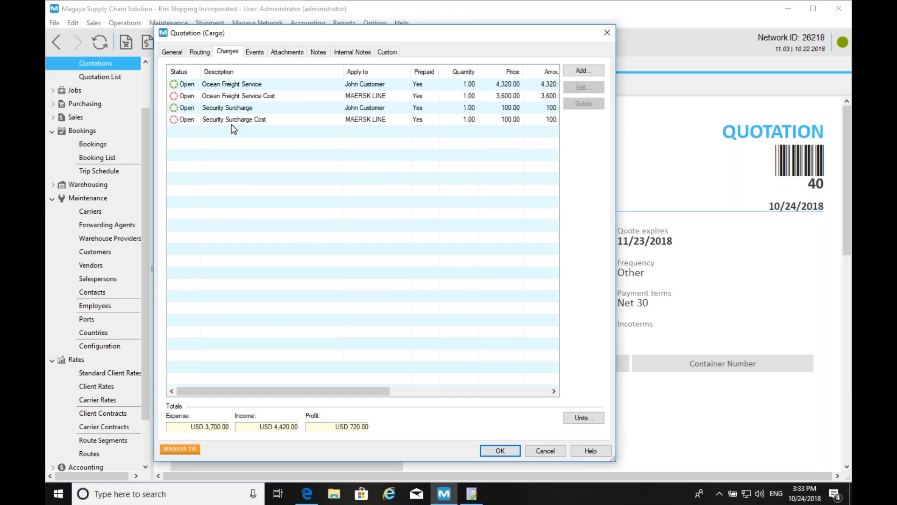
left_click(224, 120)
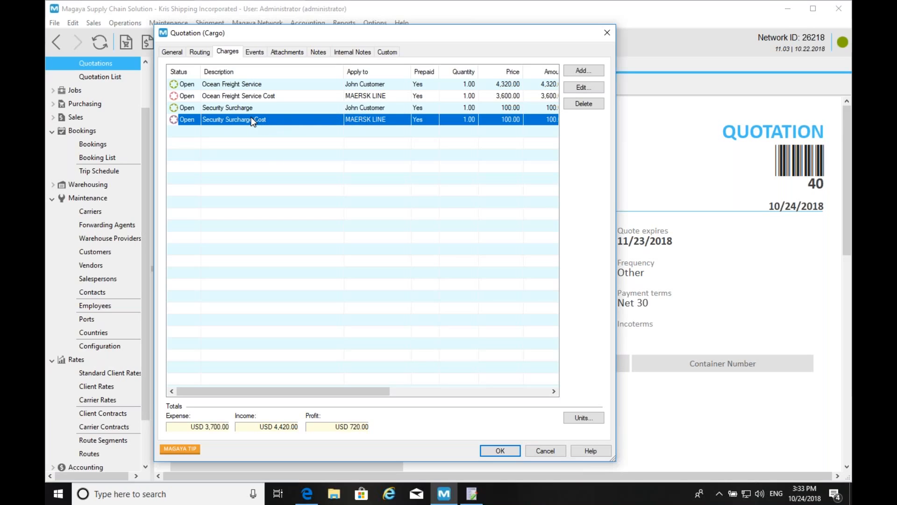
- Check the Miami and Rio de Janeiro ports on the routing, then return to the Security Surcharge Cost charge
left_click(199, 51)
left_click(167, 164)
left_click(356, 164)
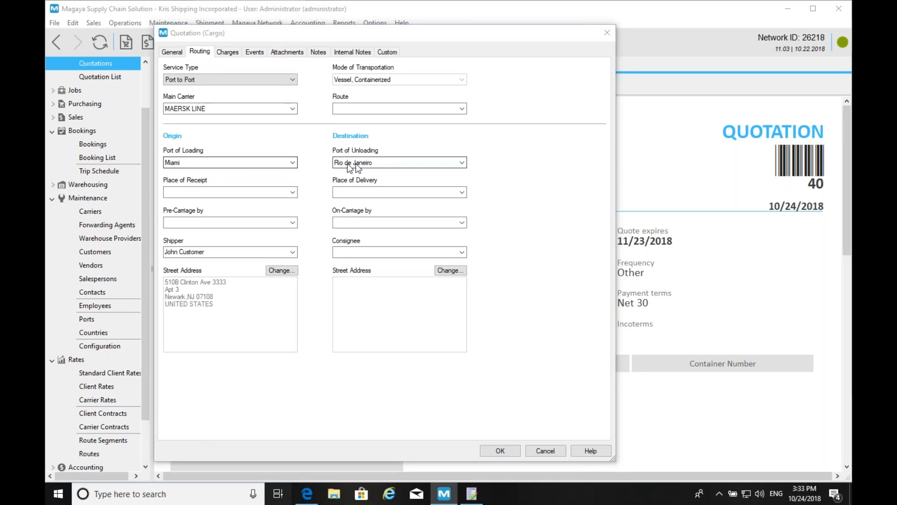
key("super+Tab")
left_click(292, 169)
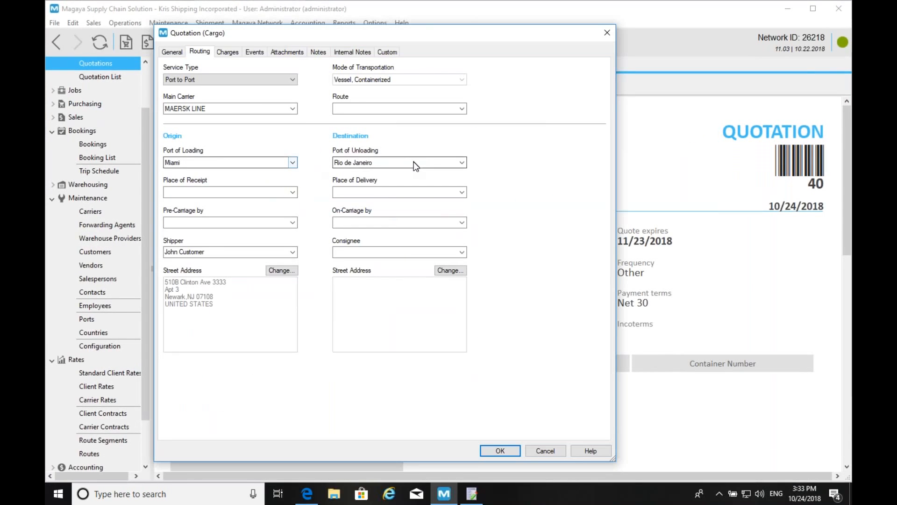
left_click(228, 53)
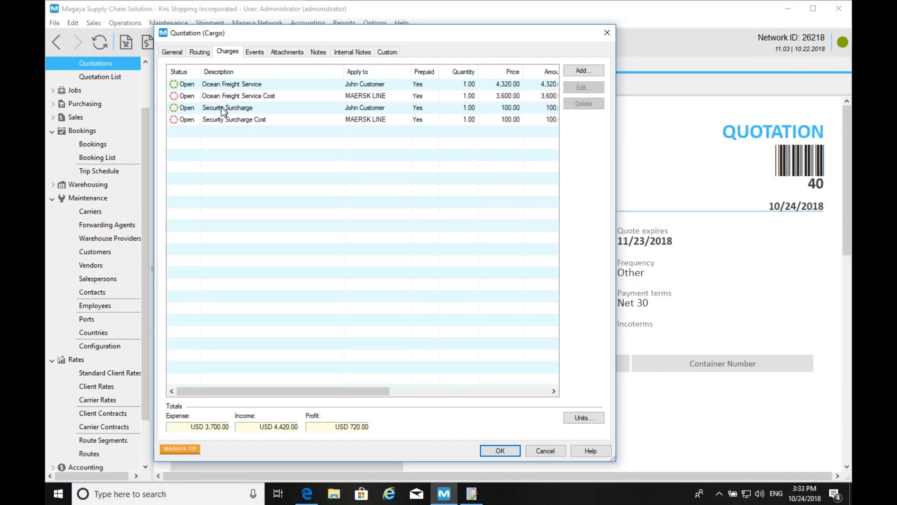
left_click(215, 119)
- Inspect the Security Surcharge Cost item's automatic creation settings, then close quotation 40's editor
double_click(215, 118)
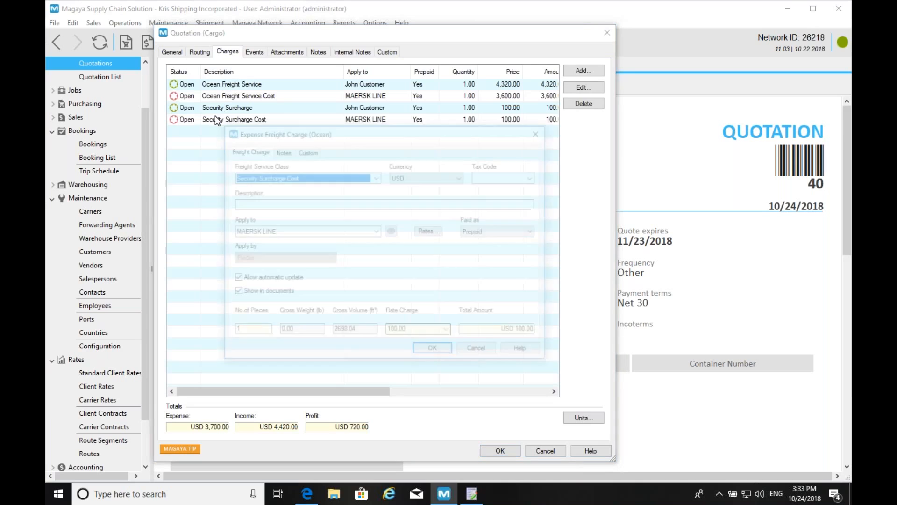
left_click(377, 176)
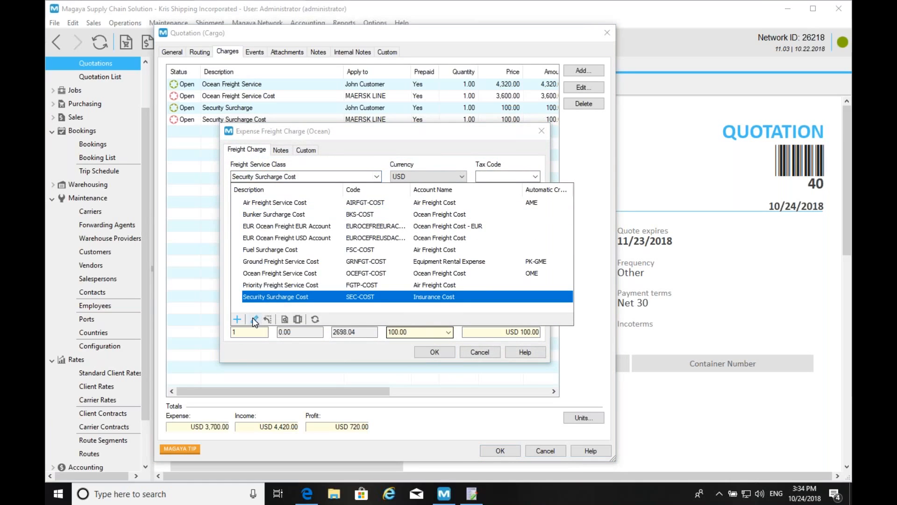
left_click(254, 319)
left_click(325, 141)
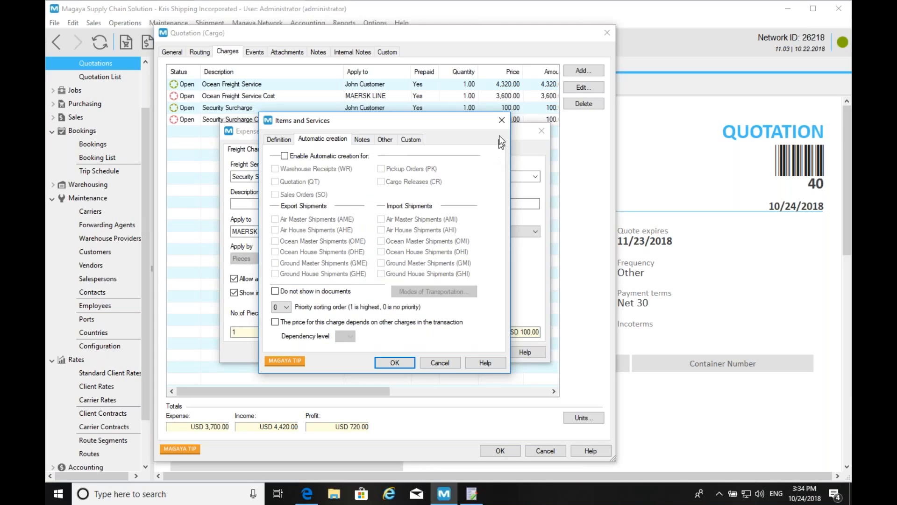
left_click(503, 120)
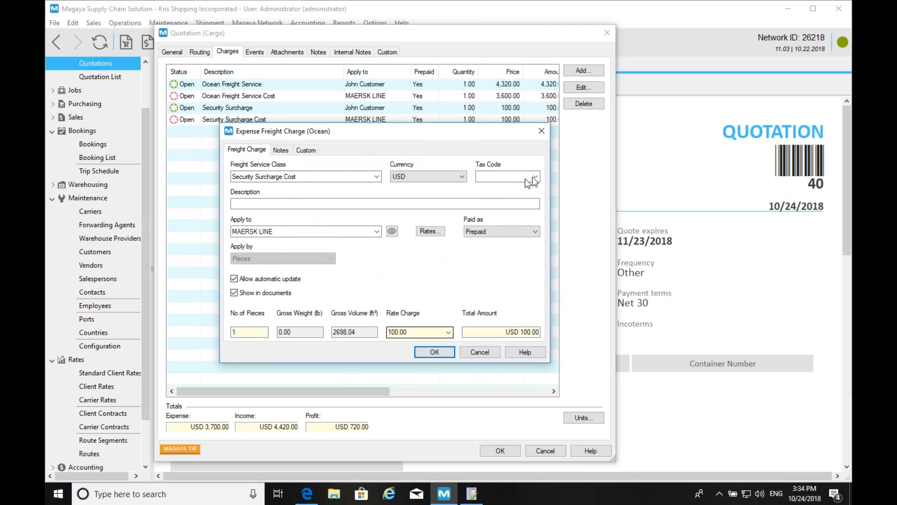
left_click(543, 131)
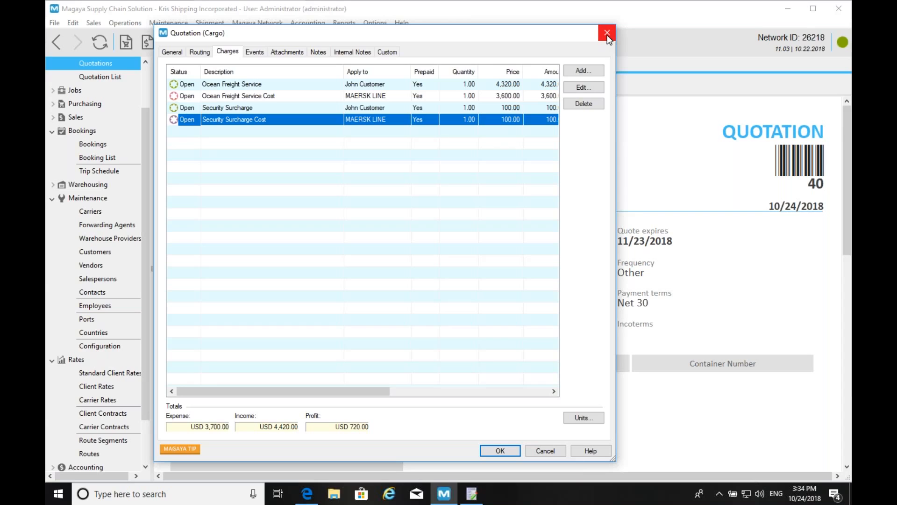
left_click(607, 34)
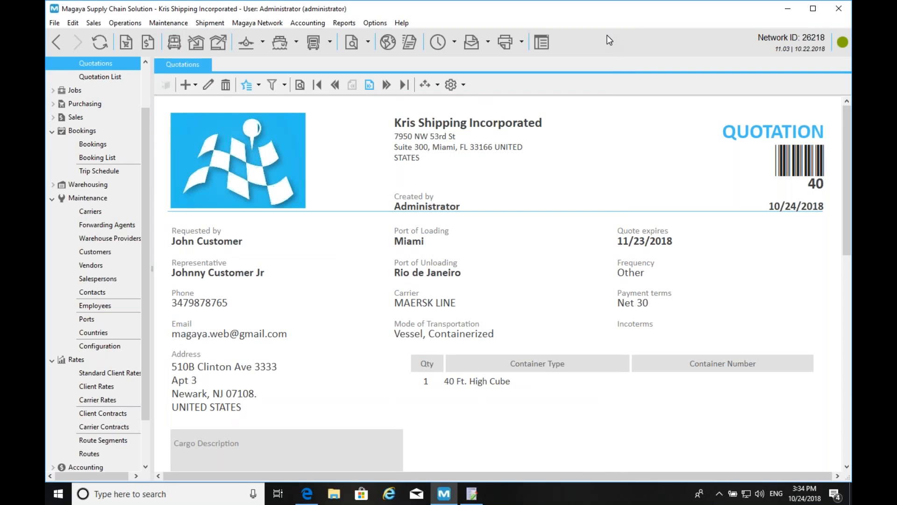
- Advance the PowerPoint slideshow to the Poll slide and exit to editing view
key("alt+Tab")
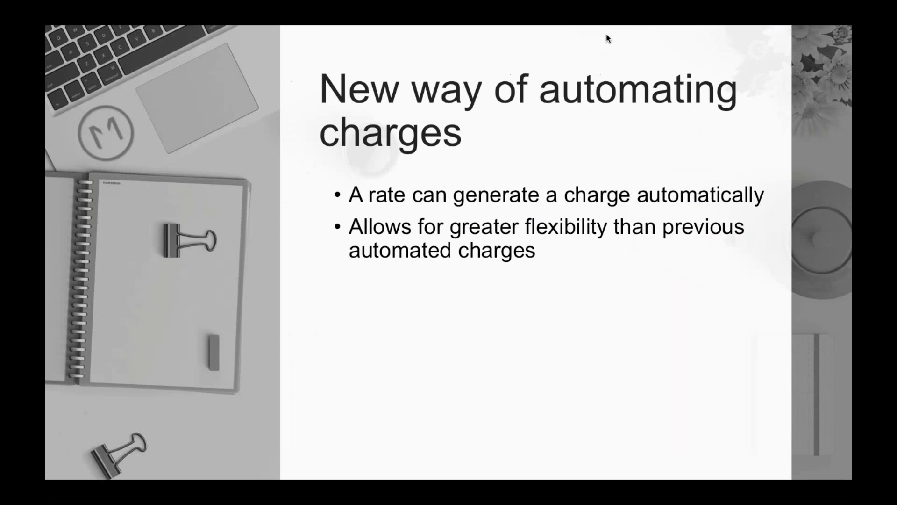
key("Right")
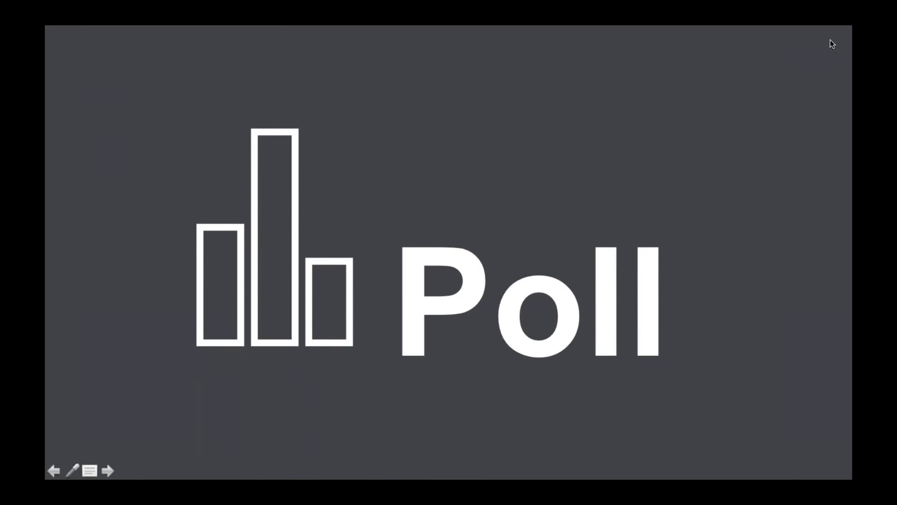
key("Escape")
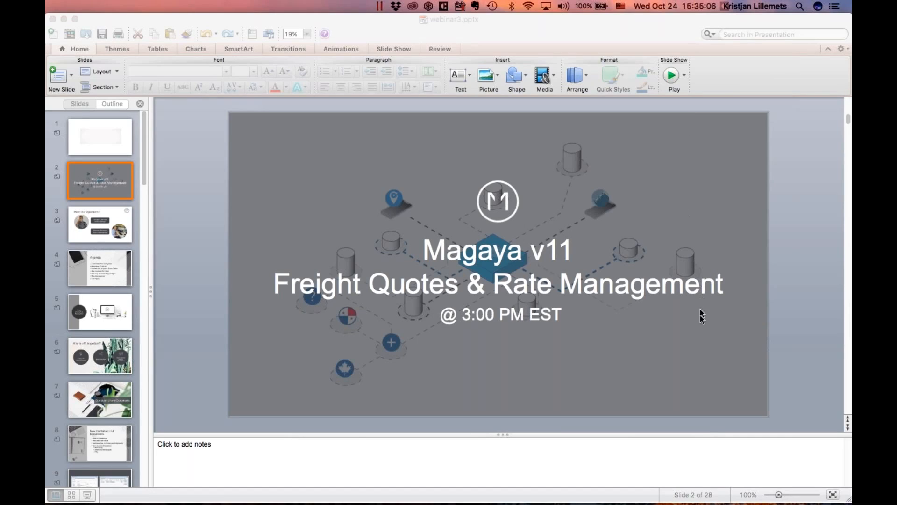
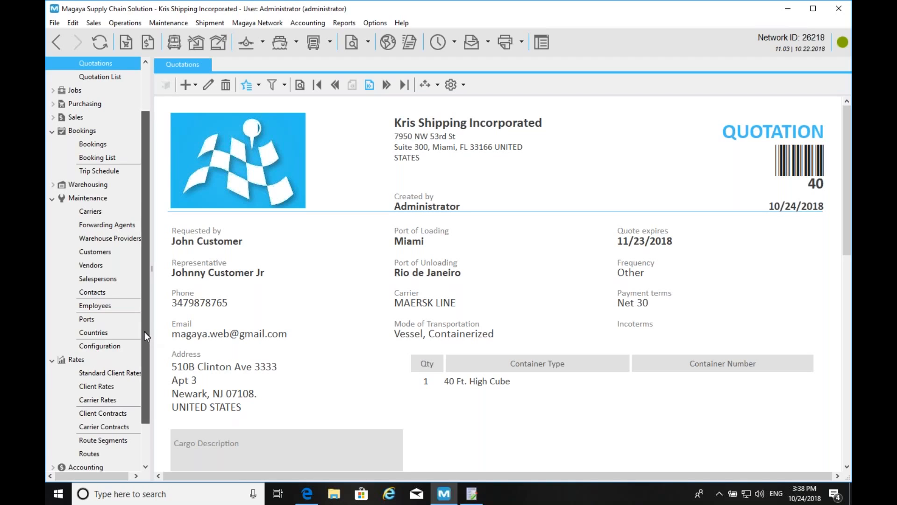
- Open quotation 40 in the Quotation (Cargo) editor
left_click_drag(145, 330, 144, 352)
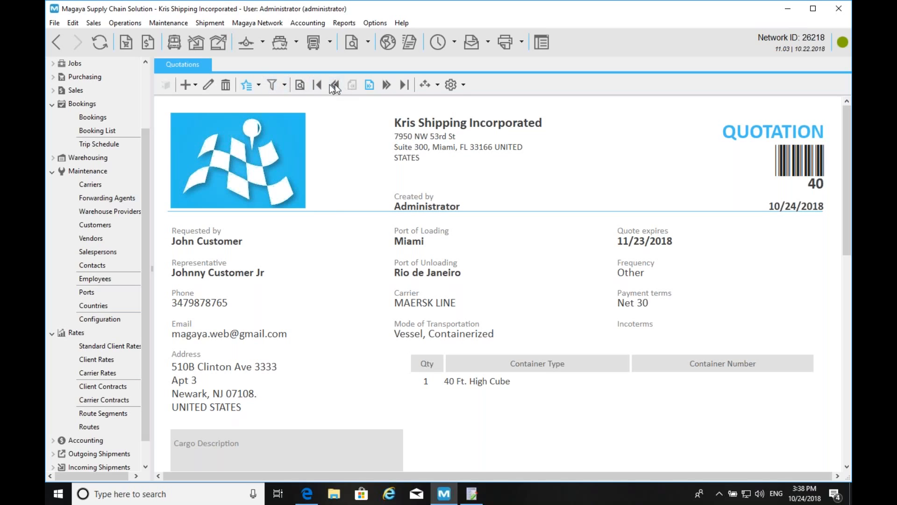
left_click(212, 85)
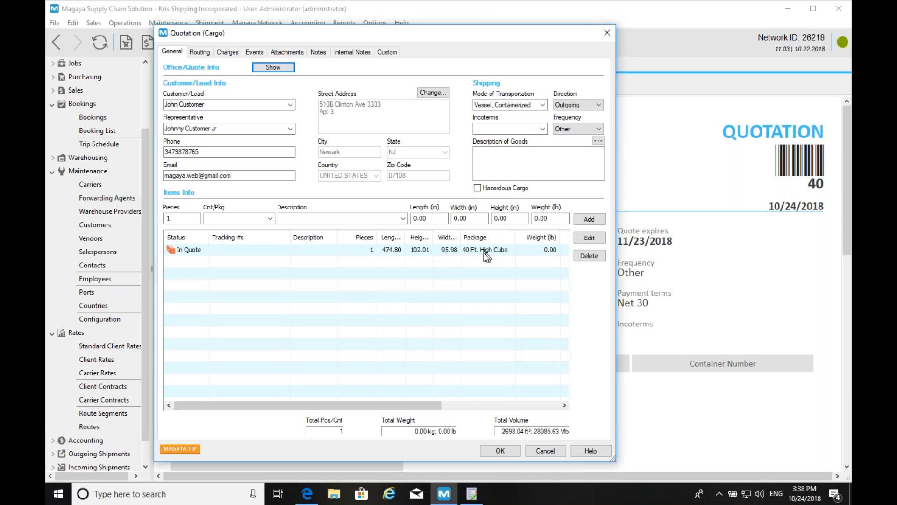
- Add a Test Height-based surcharge income charge to quotation 40's charges
left_click(228, 52)
left_click(571, 71)
left_click(597, 72)
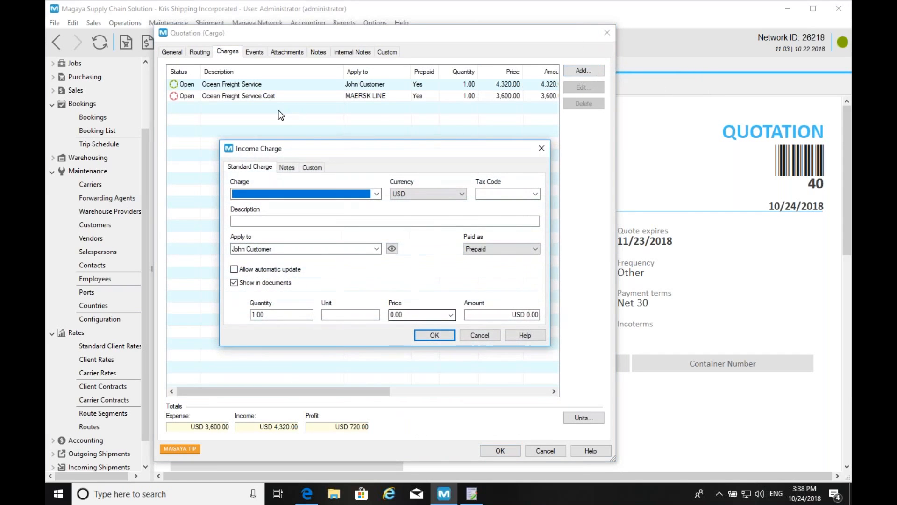
left_click(376, 194)
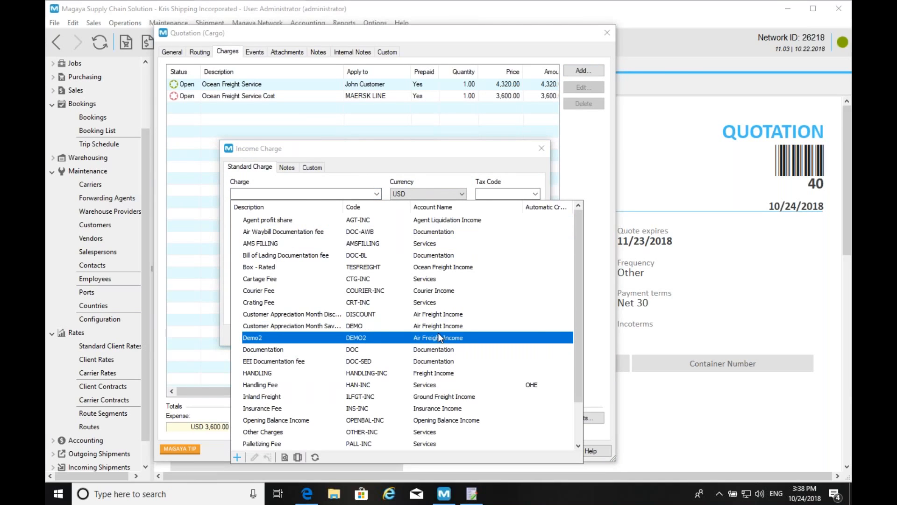
key("End")
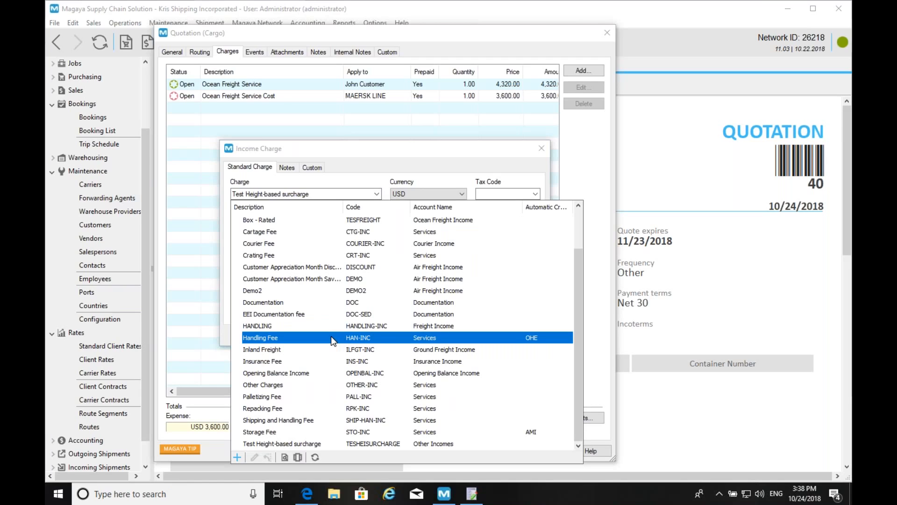
left_click(285, 441)
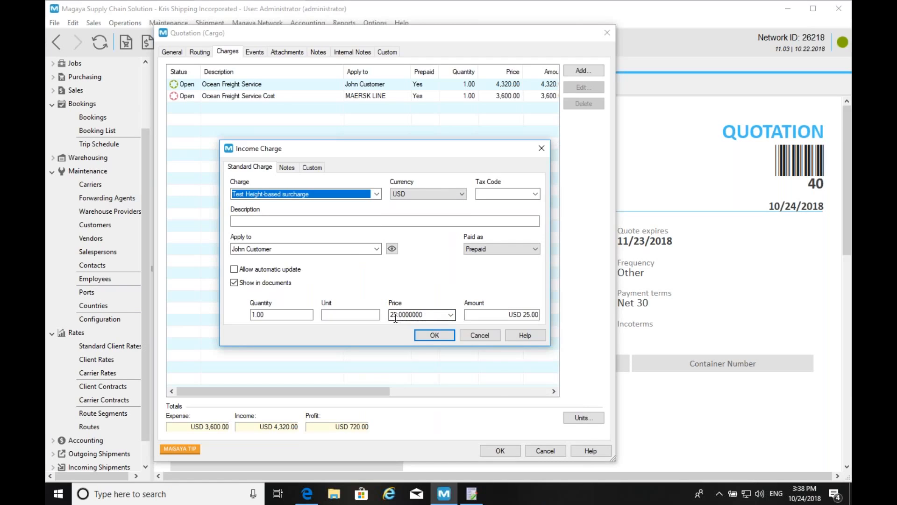
left_click(435, 334)
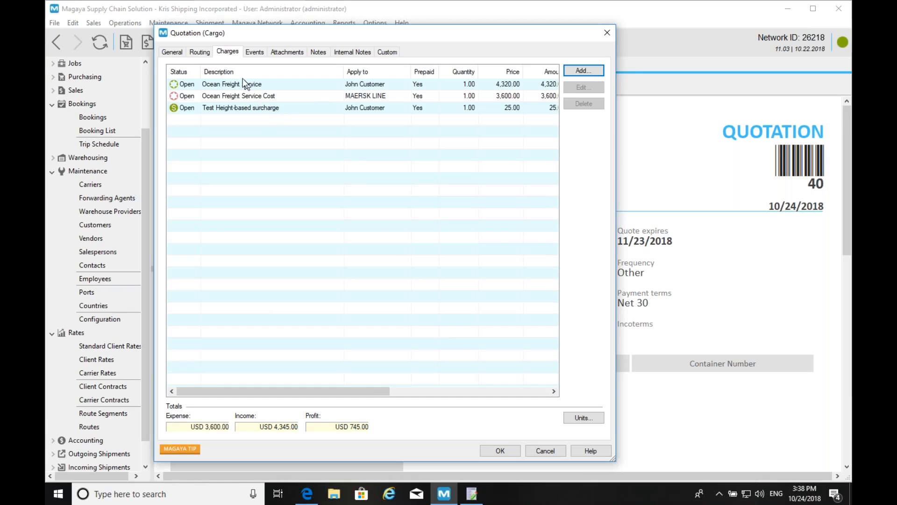
- Check the quotation's general details, then reopen the Test Height-based surcharge entry
left_click(172, 52)
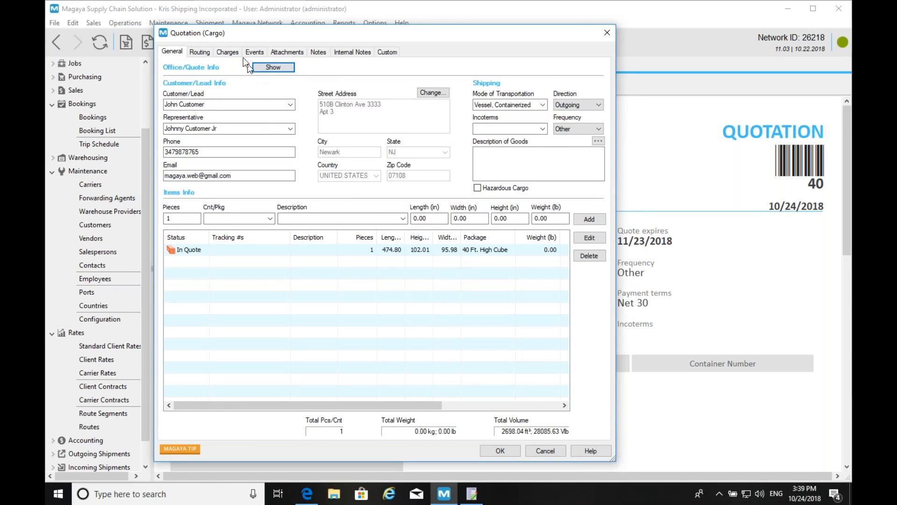
left_click(222, 50)
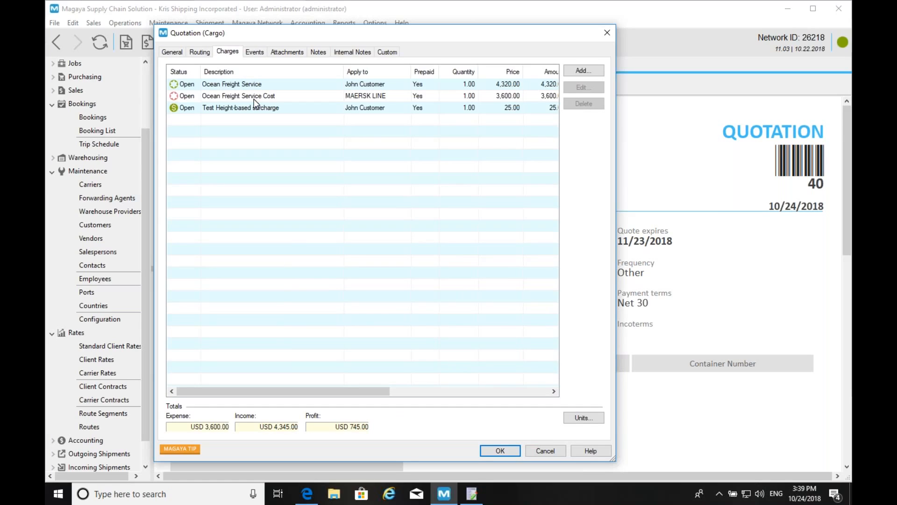
double_click(254, 106)
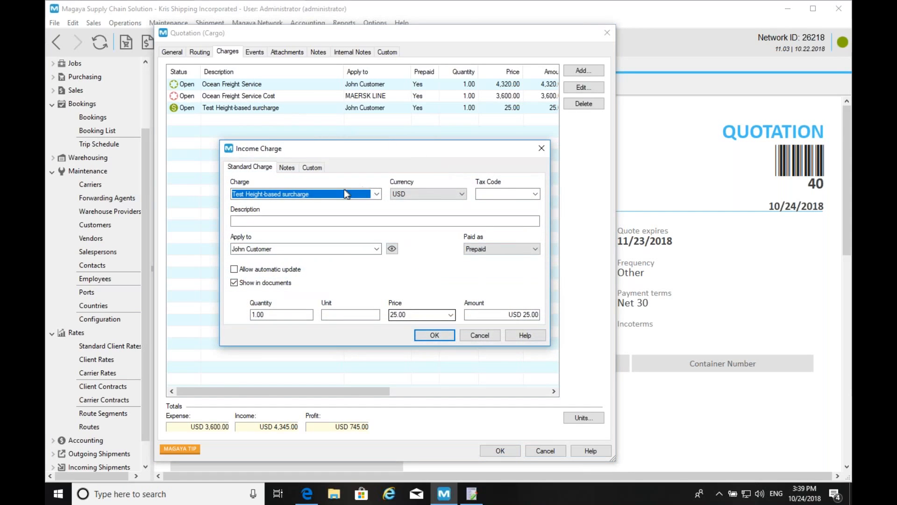
left_click(377, 193)
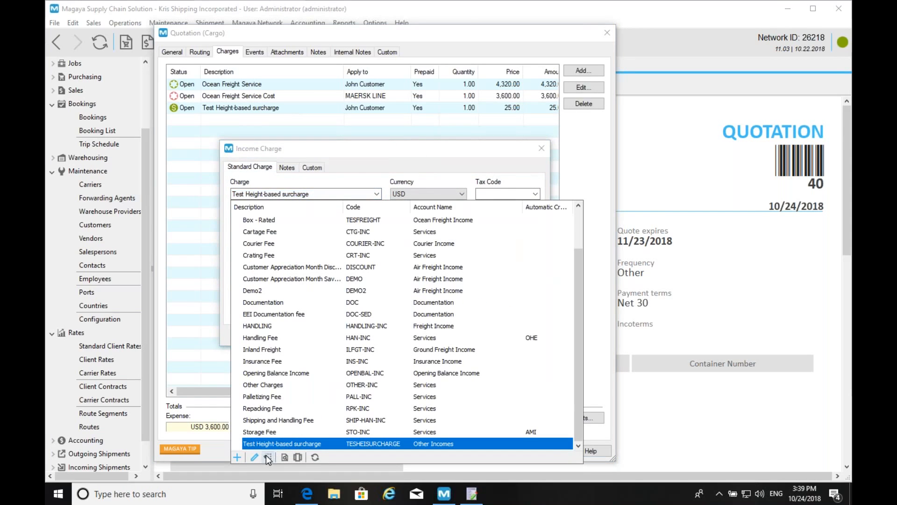
- Open the Test Height-based surcharge's tariff and read its script formula
left_click(255, 457)
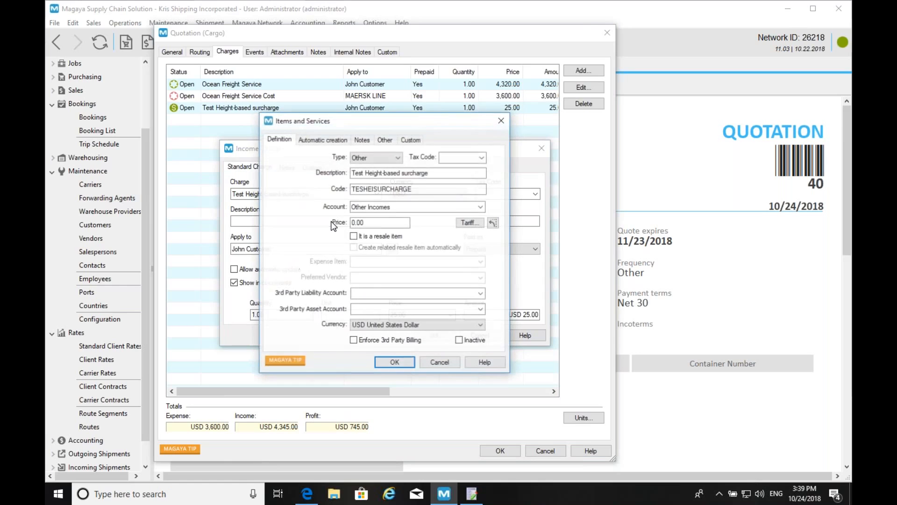
left_click(468, 223)
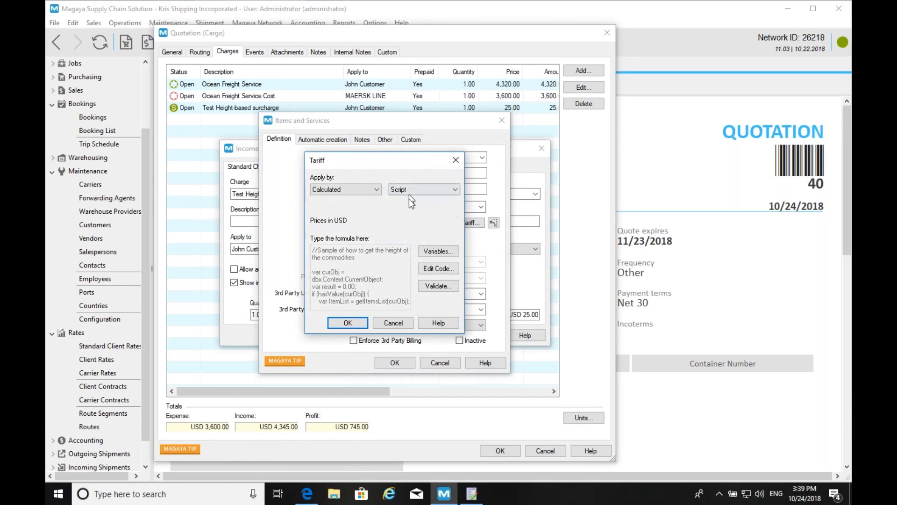
left_click(445, 270)
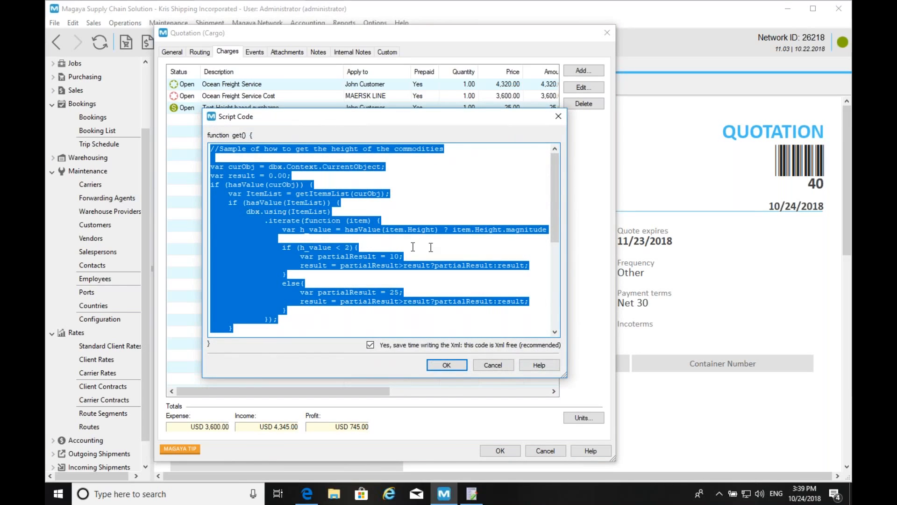
mouse_move(557, 182)
left_mouse_down()
mouse_move(555, 273)
mouse_move(559, 179)
left_mouse_up()
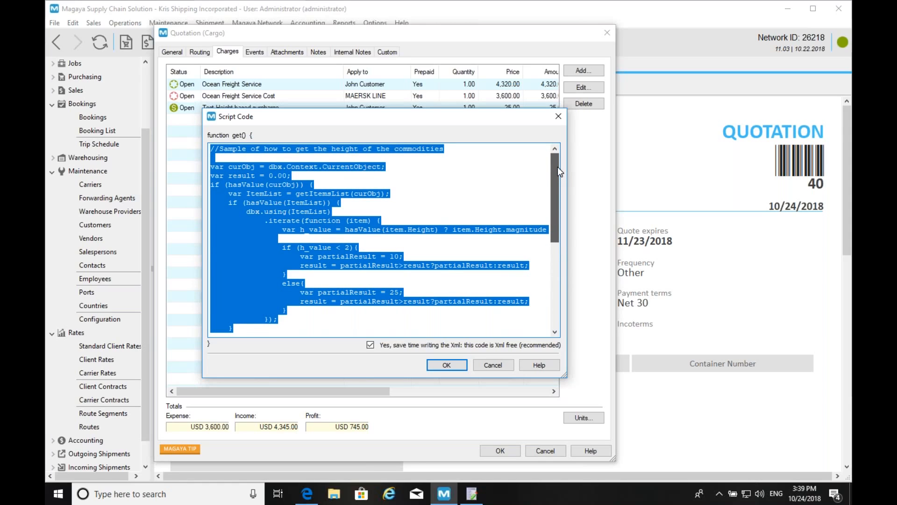
left_click_drag(555, 167, 551, 290)
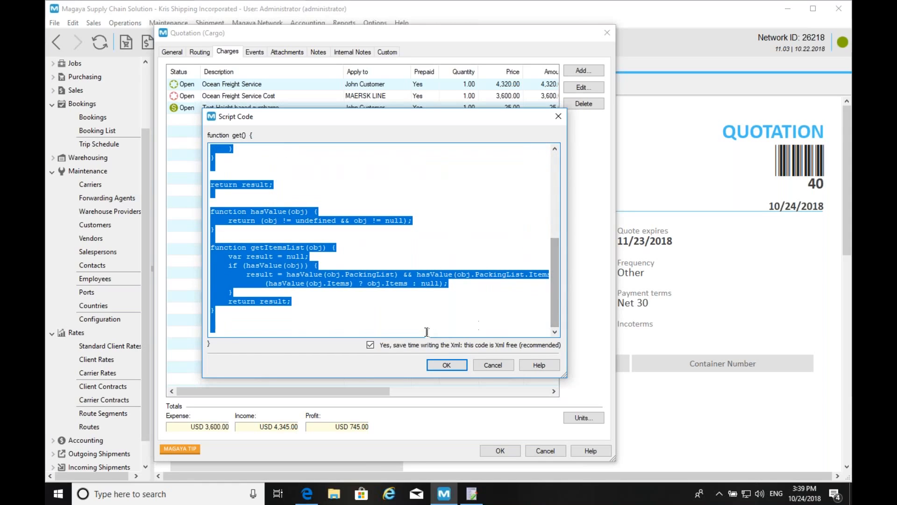
left_click(449, 364)
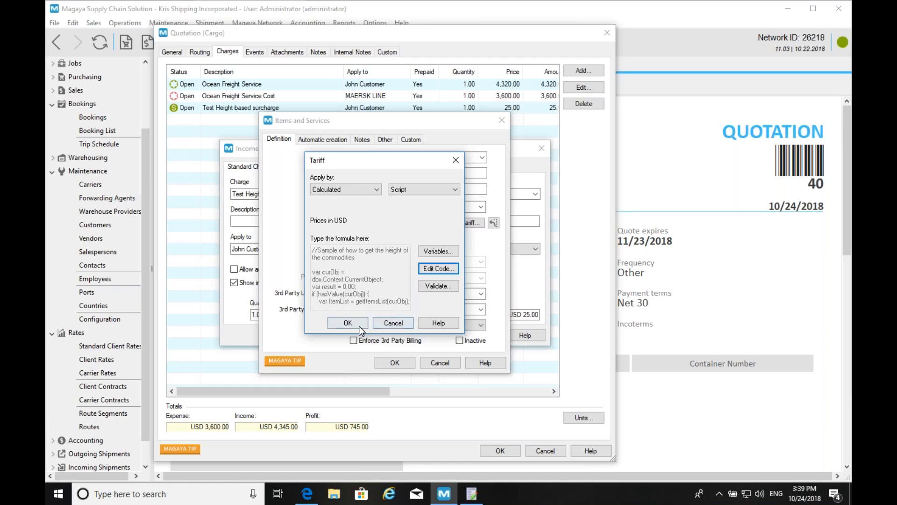
- Close the tariff, charge and surcharge dialogs, then close quotation 40's editor
left_click(397, 323)
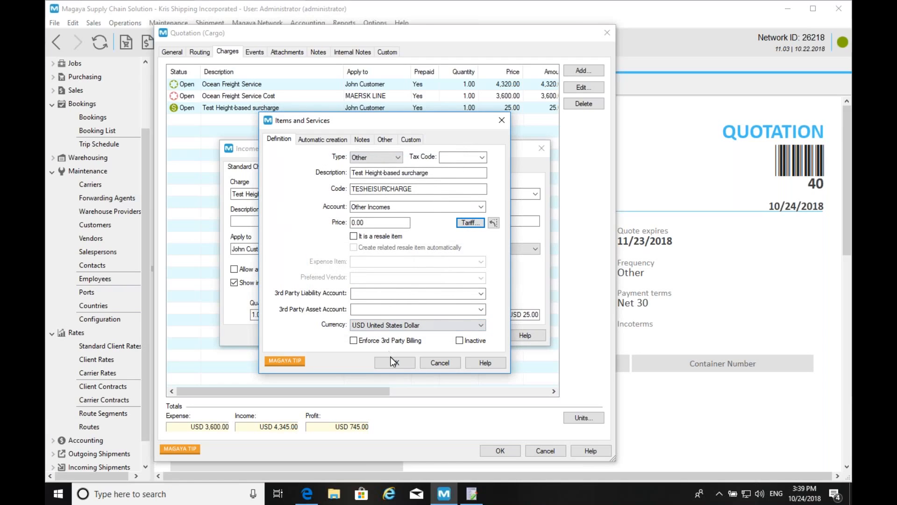
left_click(442, 363)
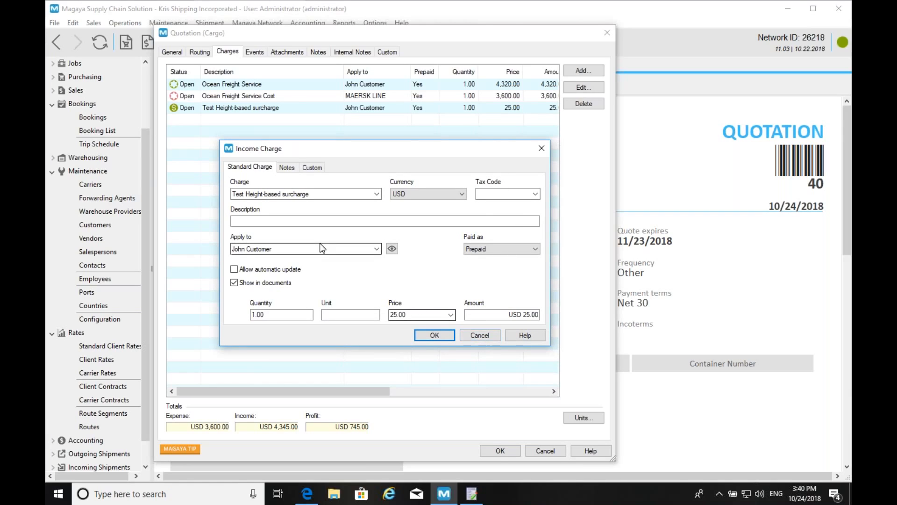
left_click(480, 335)
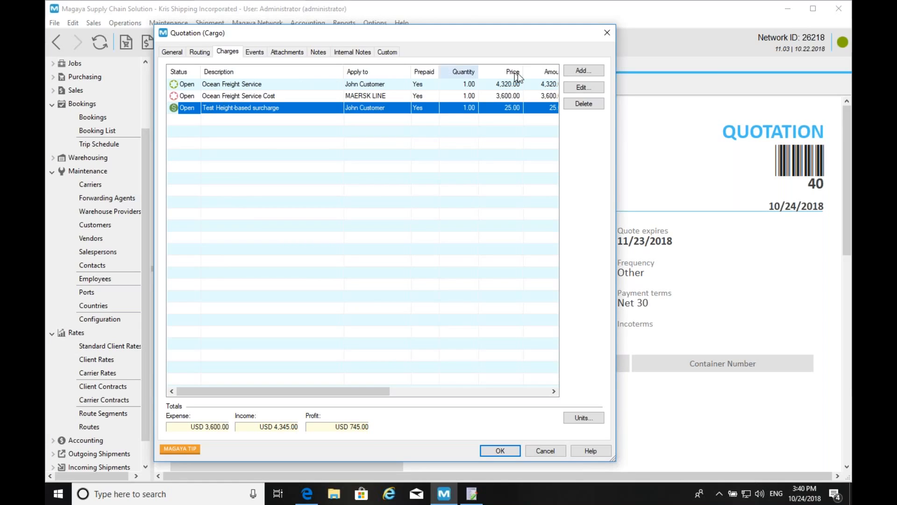
left_click(607, 33)
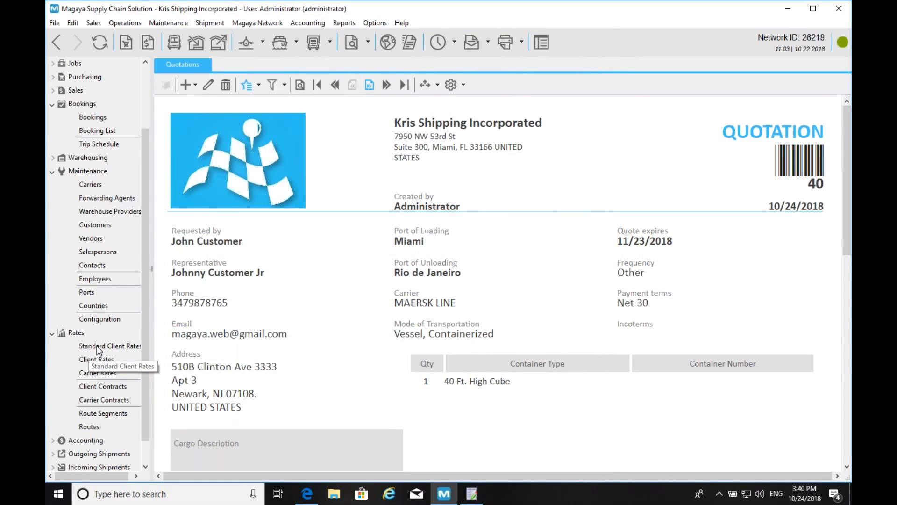
- Open Standard Client Rates and then Carrier Rates from the Rates tree
left_click(96, 346)
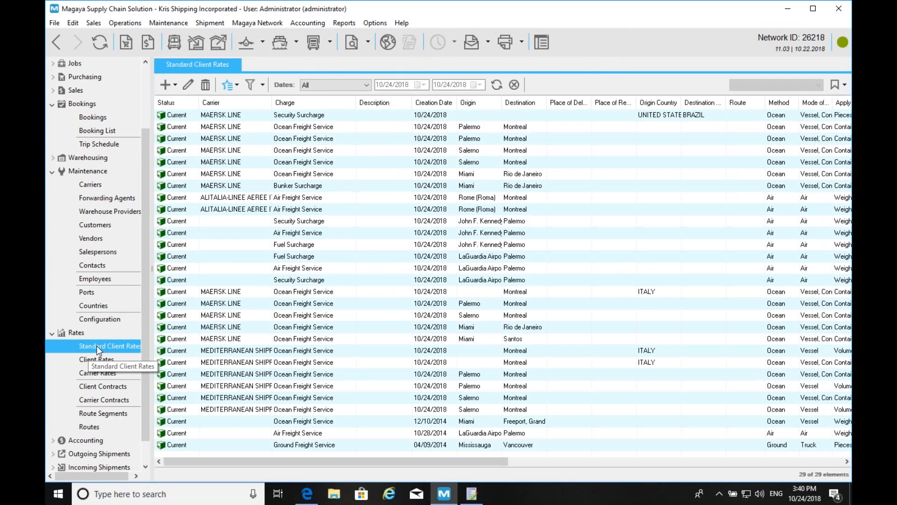
left_click(103, 372)
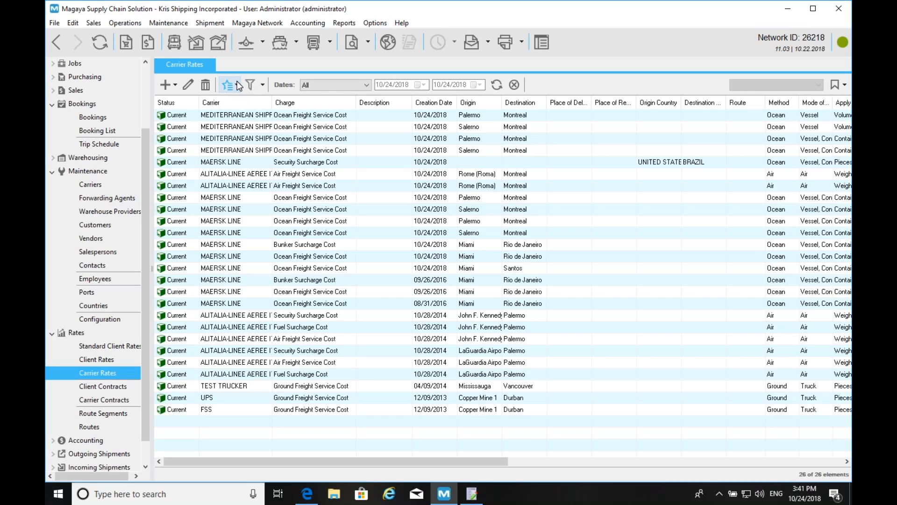
- Filter rates to carrier MEDITERRANEAN SHIPPING CORP and open the Palermo–Montreal ocean rate
left_click(262, 85)
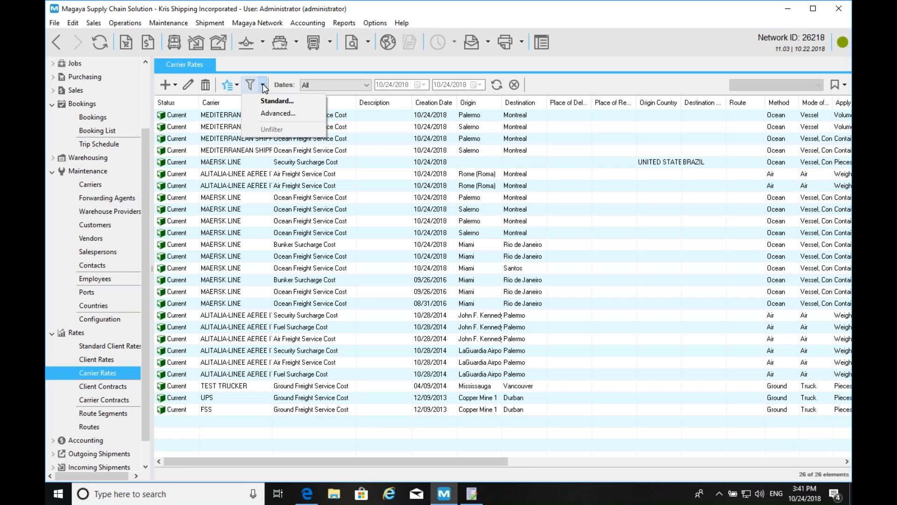
left_click(276, 100)
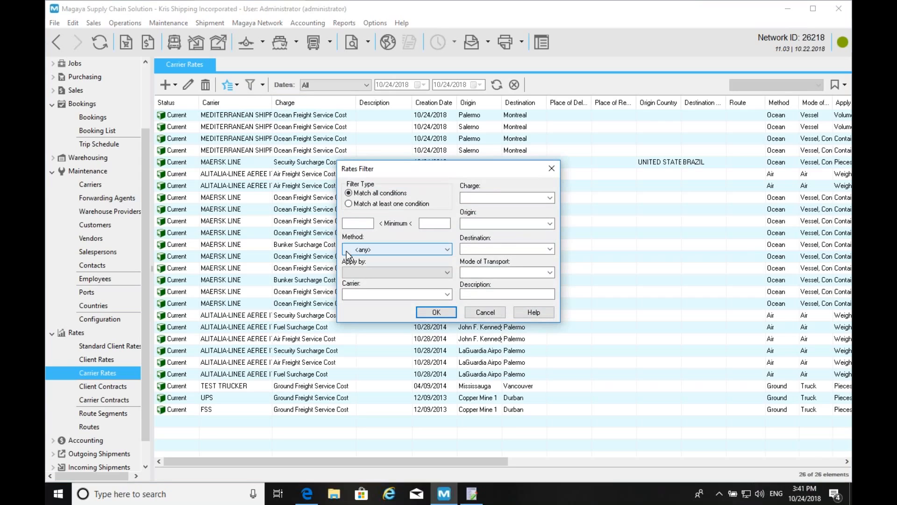
left_click(356, 294)
type("MAERSK LINE")
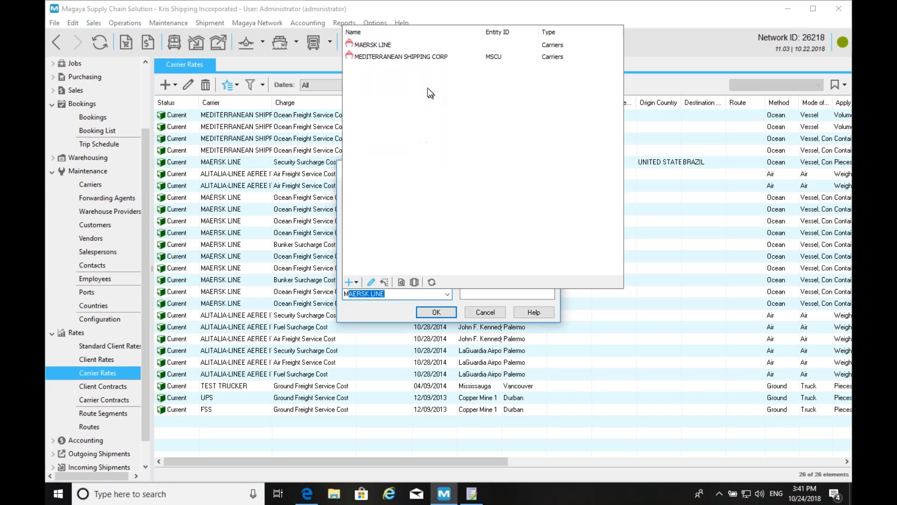
left_click(400, 58)
left_click(437, 309)
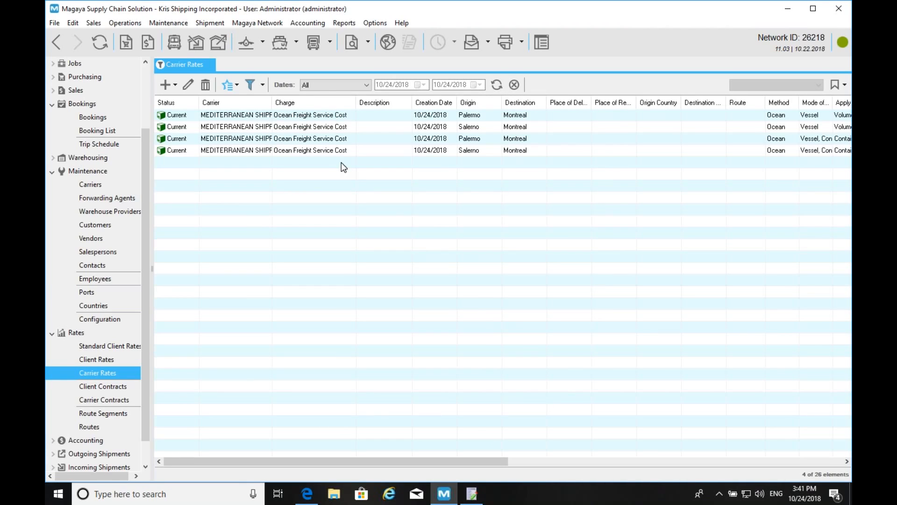
left_click(338, 140)
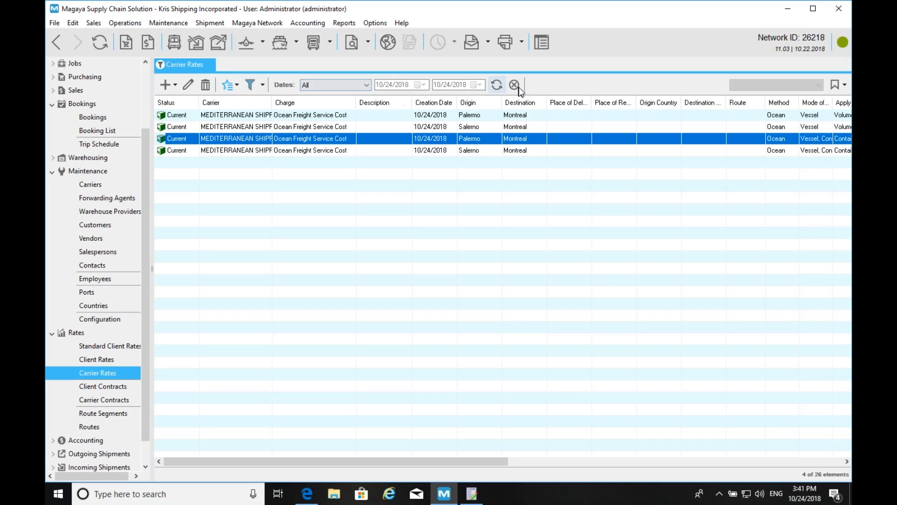
double_click(293, 143)
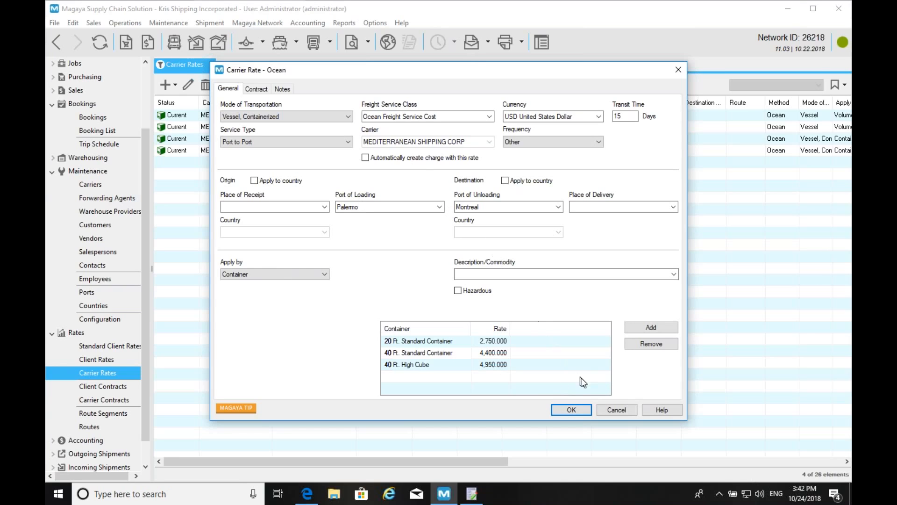
- Export the filtered rates as CSV to 'MSC Rates List.csv' on the Desktop
left_click(625, 410)
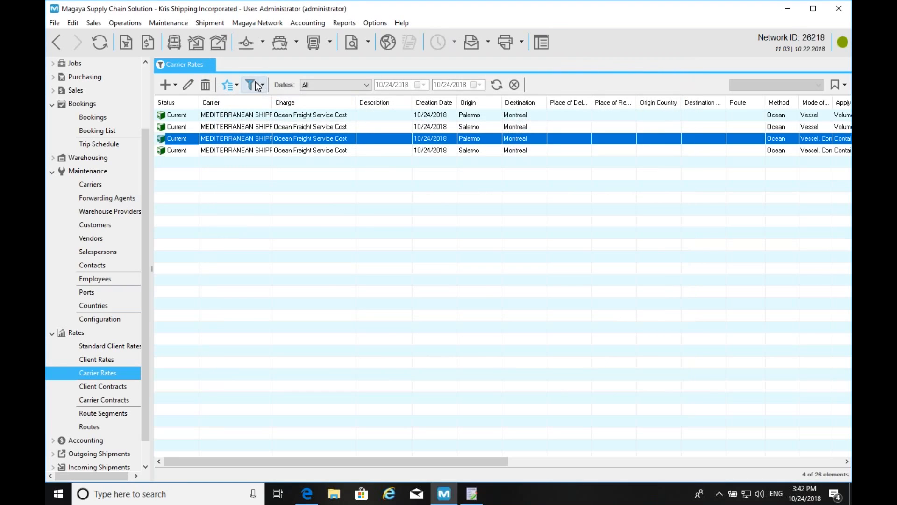
left_click(230, 85)
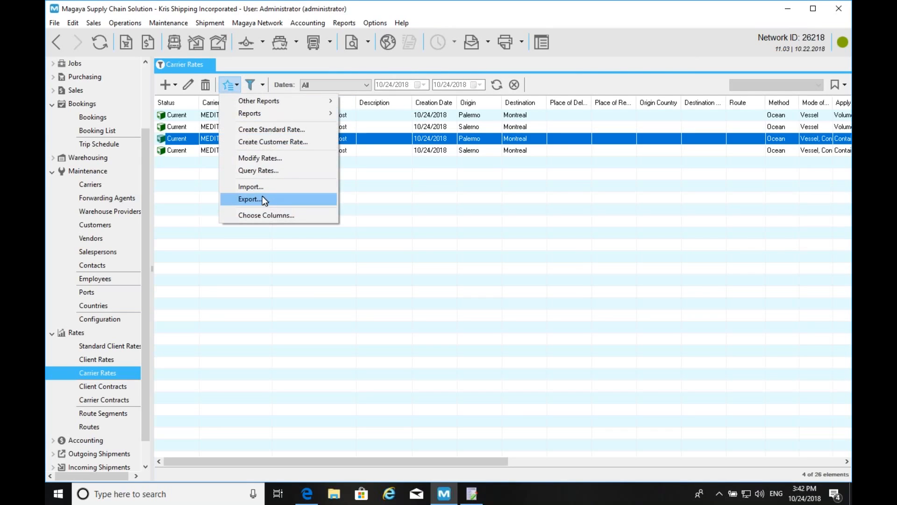
left_click(262, 195)
left_click(359, 247)
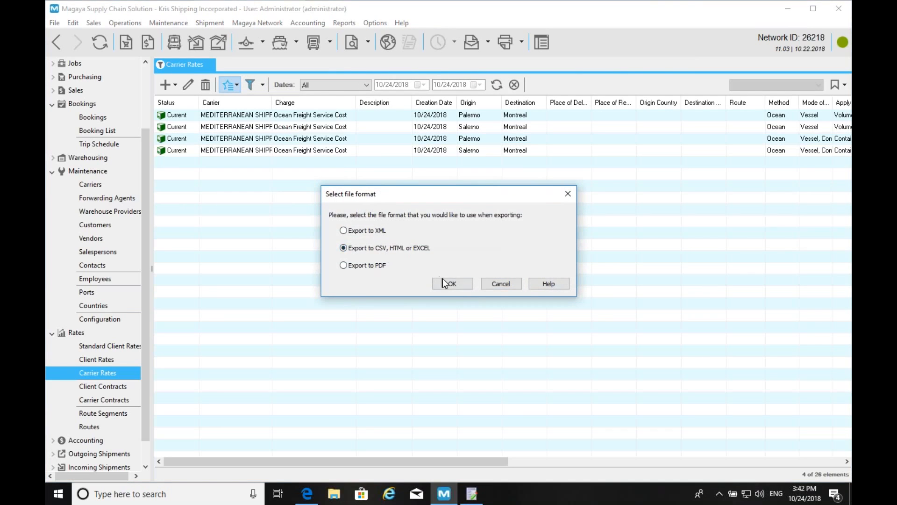
left_click(452, 283)
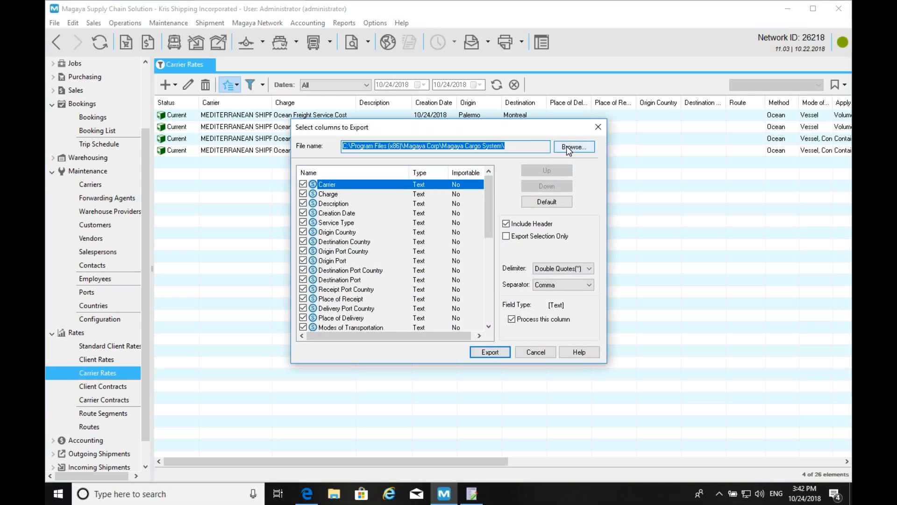
left_click(573, 147)
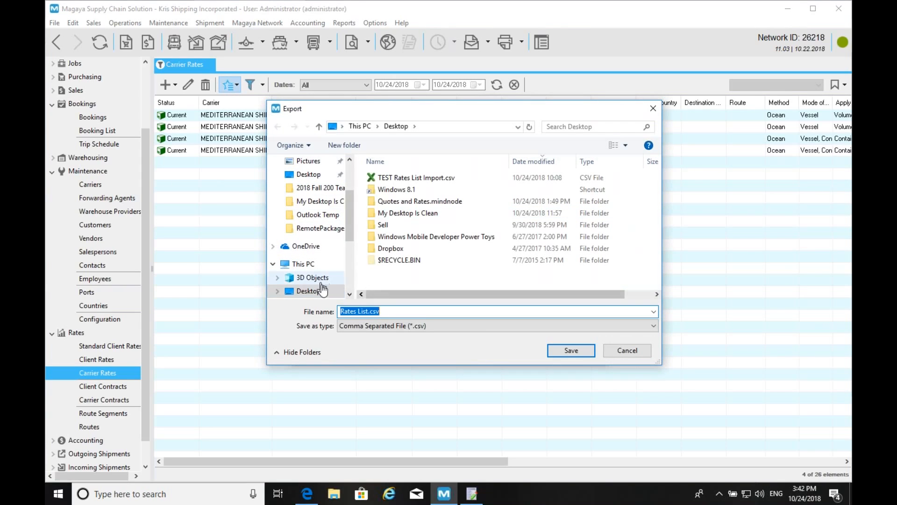
left_click(343, 311)
type("MSC")
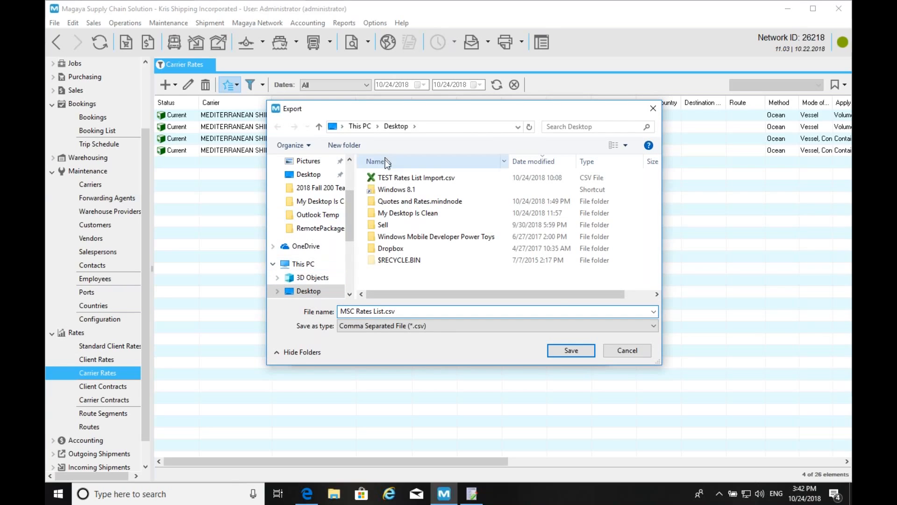
left_click(568, 350)
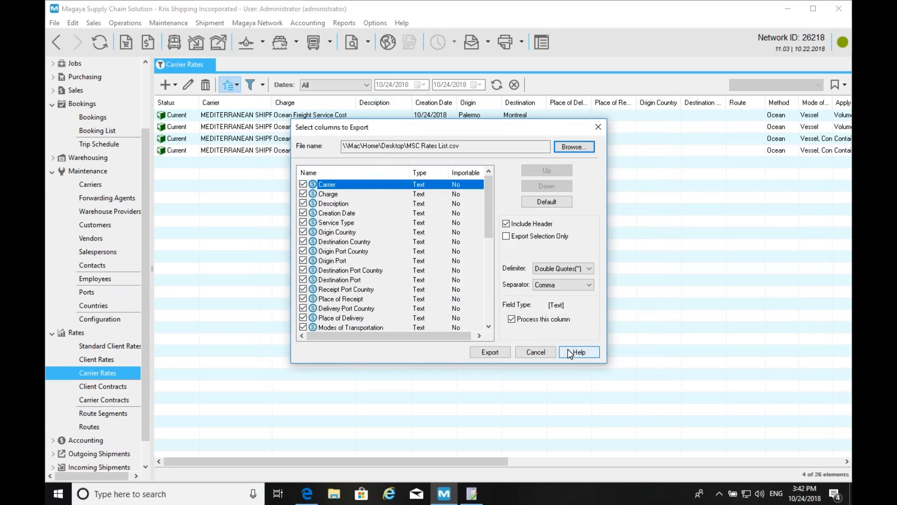
left_click(490, 352)
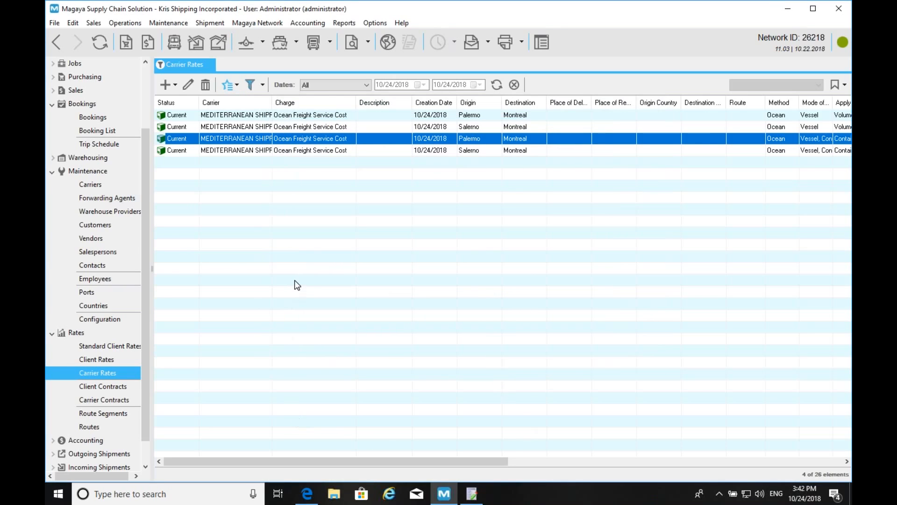
key("super+Tab")
key("super+Tab")
key("super+Tab")
key("super+Tab")
key("super+Tab")
key("super+Tab")
key("super+Tab")
key("super+Tab")
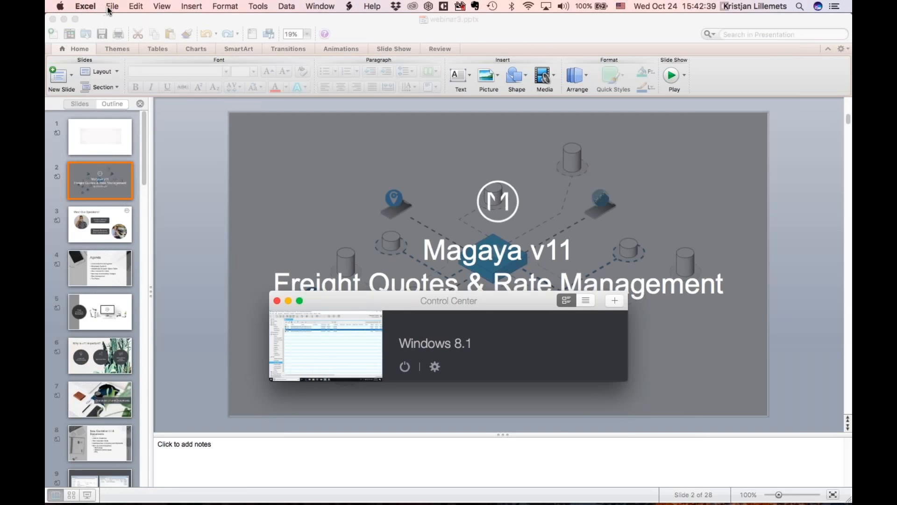
- Open 'MSC Rates List.csv' from the Desktop in Excel
left_click(112, 6)
left_click(133, 42)
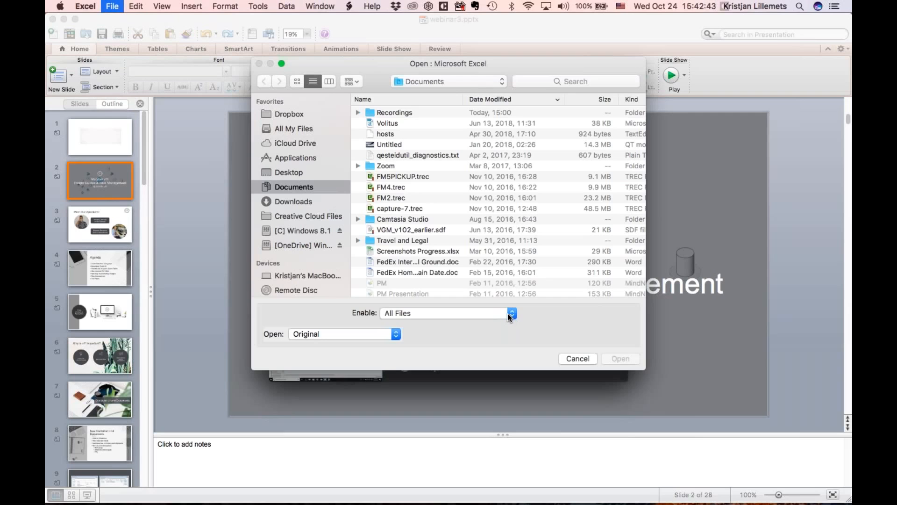
left_click(507, 313)
left_click(503, 313)
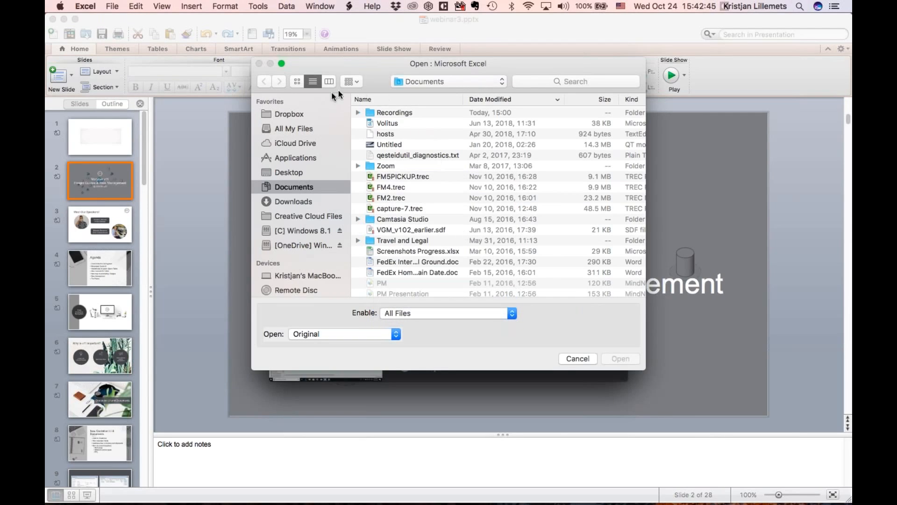
left_click(290, 172)
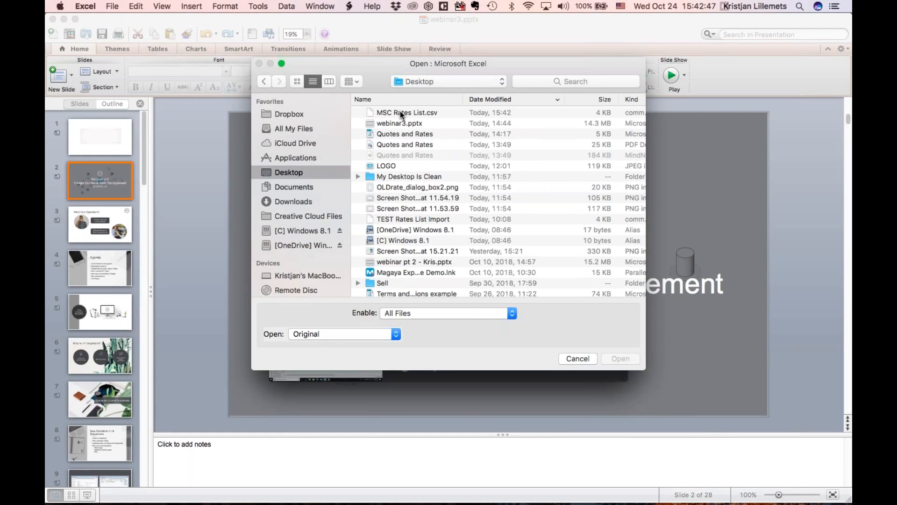
left_click(400, 113)
double_click(400, 113)
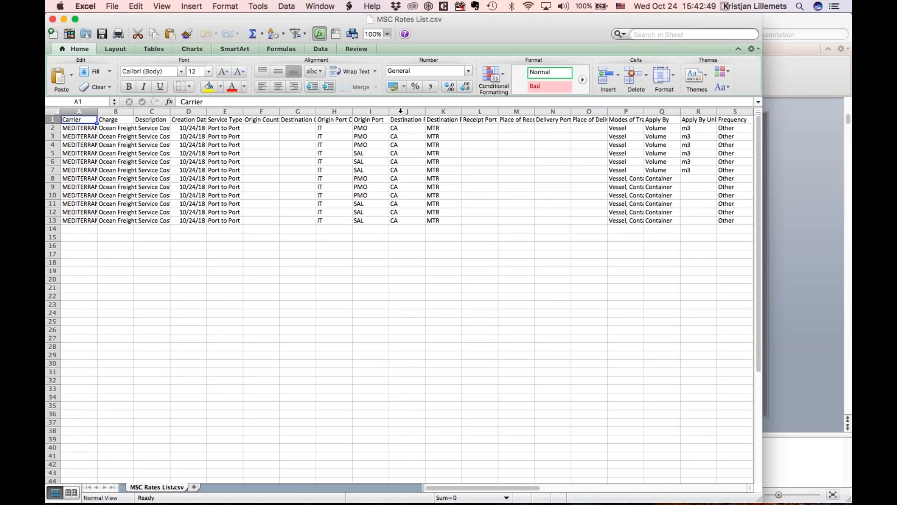
- Zoom the sheet to 150% and widen column A to show carrier names
left_click(388, 34)
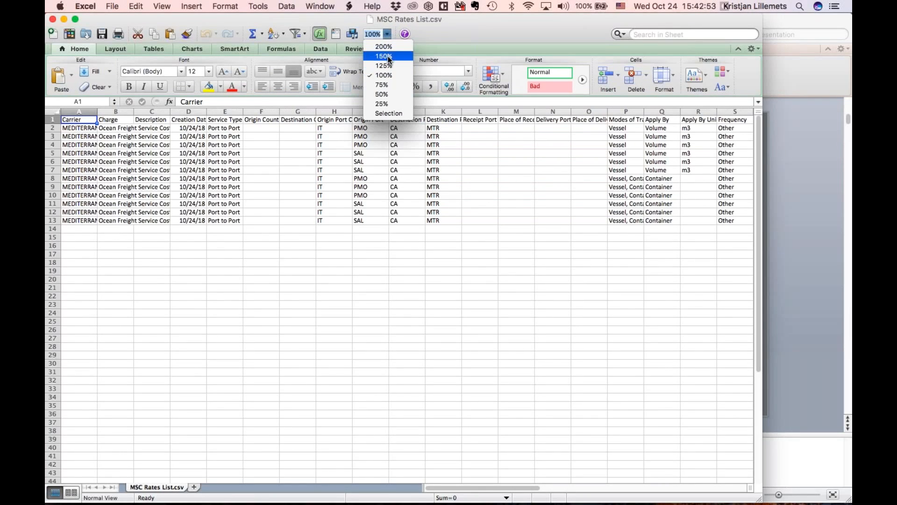
left_click(389, 57)
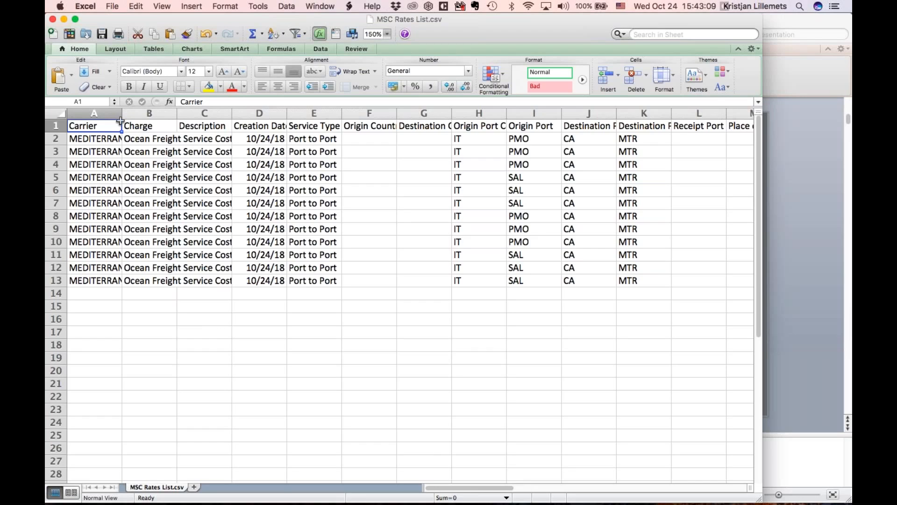
left_click_drag(121, 122, 200, 116)
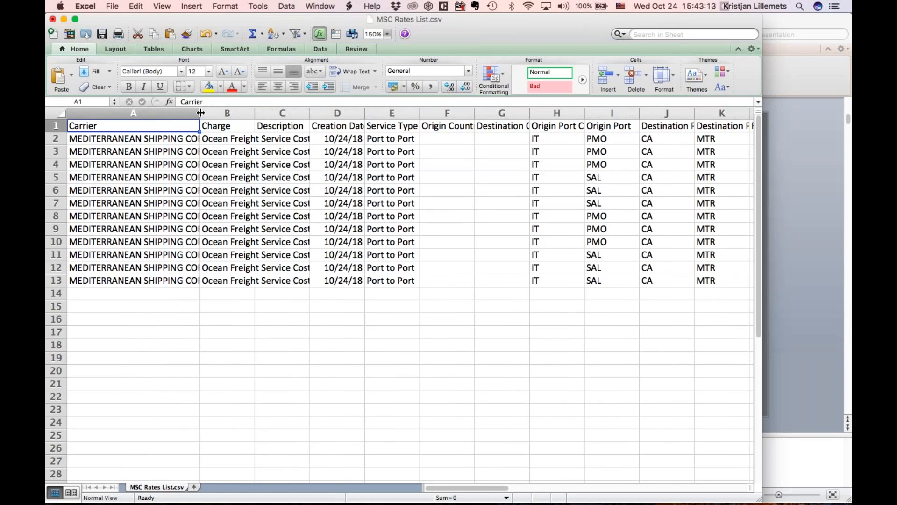
left_click_drag(201, 113, 259, 112)
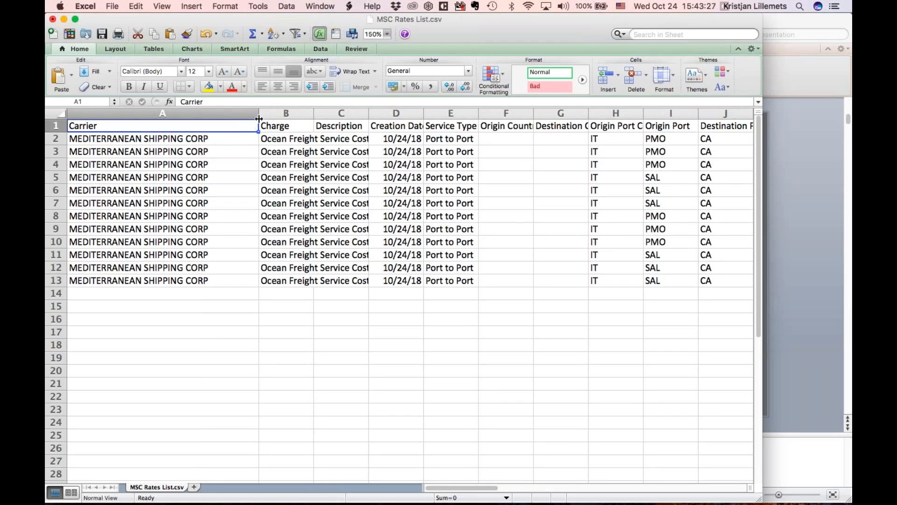
left_click_drag(257, 116, 176, 116)
mouse_move(231, 116)
left_mouse_down()
mouse_move(275, 116)
mouse_move(221, 116)
mouse_move(235, 116)
left_mouse_up()
mouse_move(419, 496)
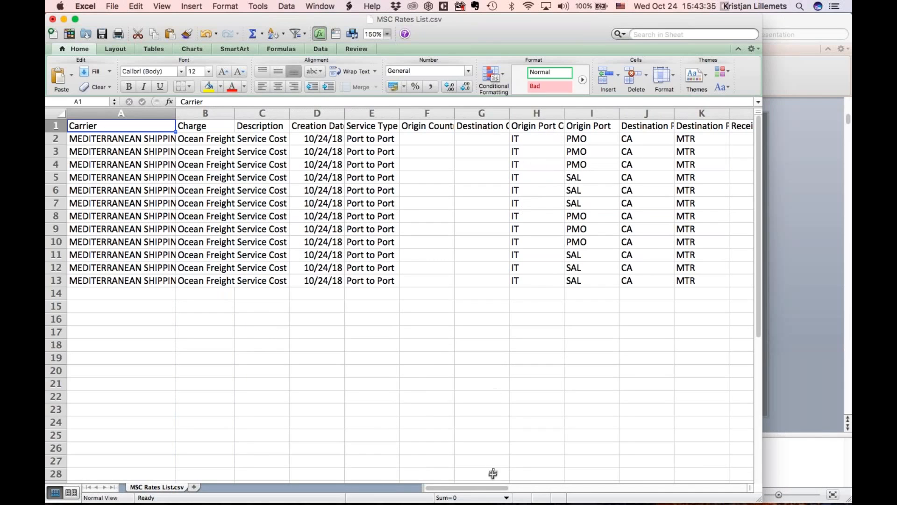
mouse_move(485, 491)
left_mouse_down()
mouse_move(584, 488)
mouse_move(486, 488)
left_mouse_up()
- Clear the Creation Date values in D2:D13
left_click_drag(317, 140, 319, 279)
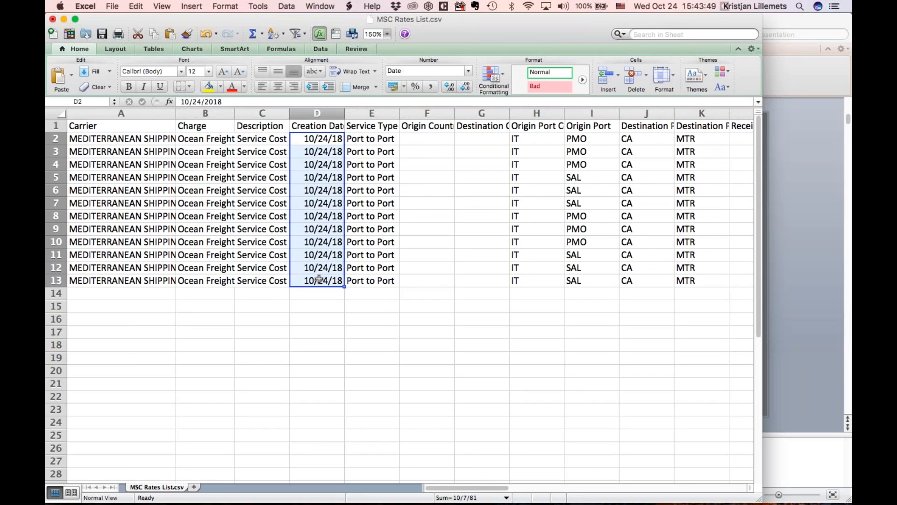
key("Delete")
left_click_drag(467, 486, 576, 487)
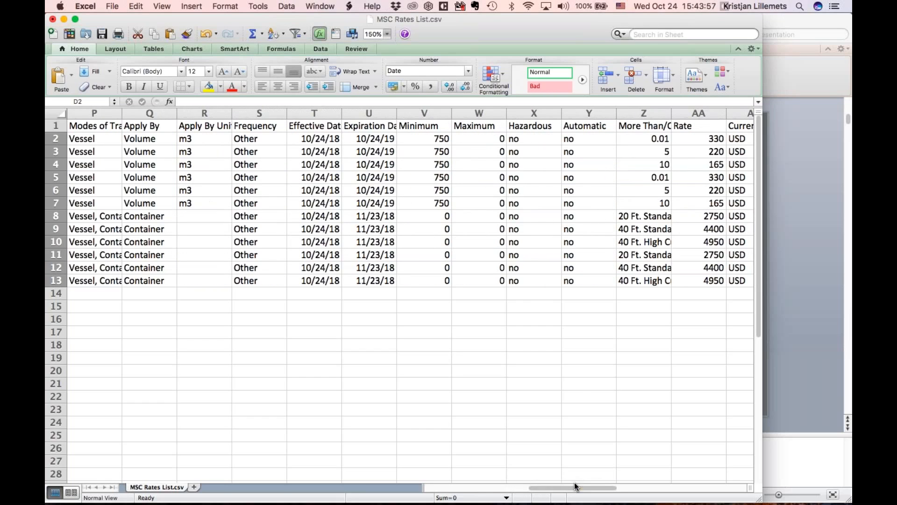
left_click_drag(330, 113, 370, 113)
- Format the Effective and Expiration Date columns T–U with the 3/15/2005 date type
right_click(352, 148)
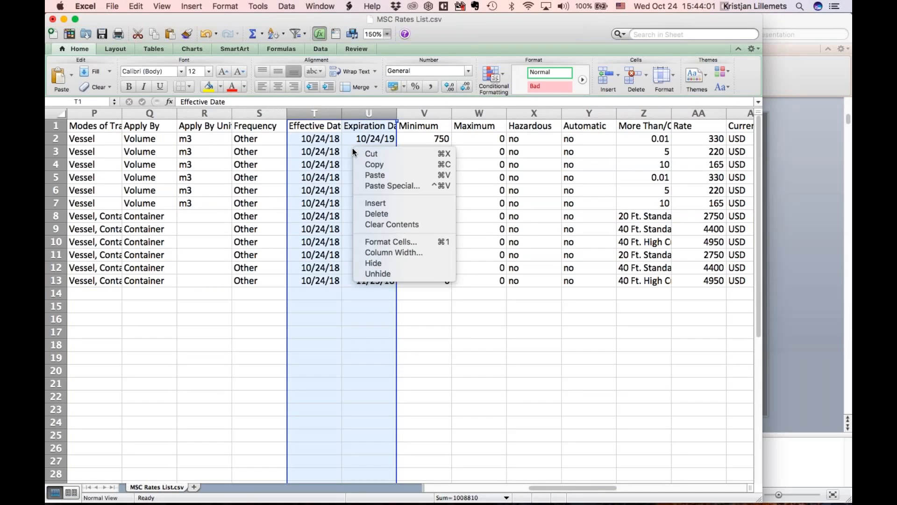
left_click(387, 242)
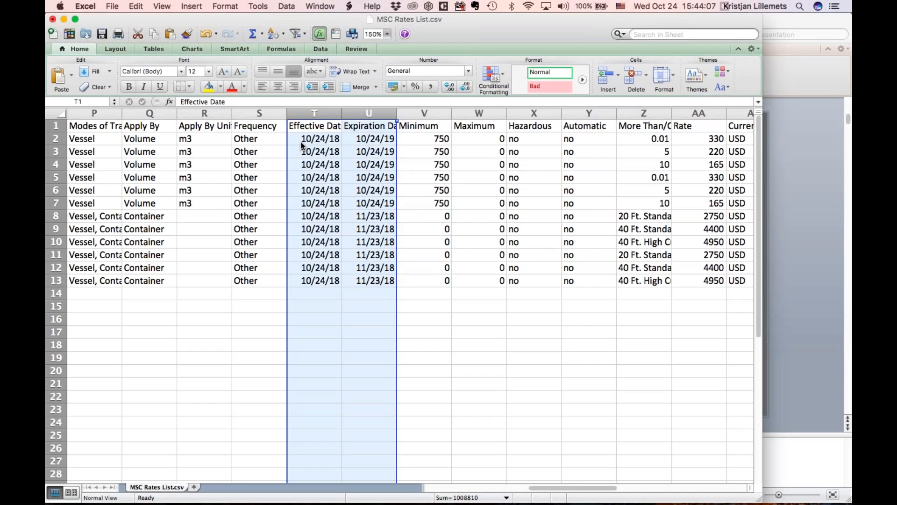
left_click(262, 170)
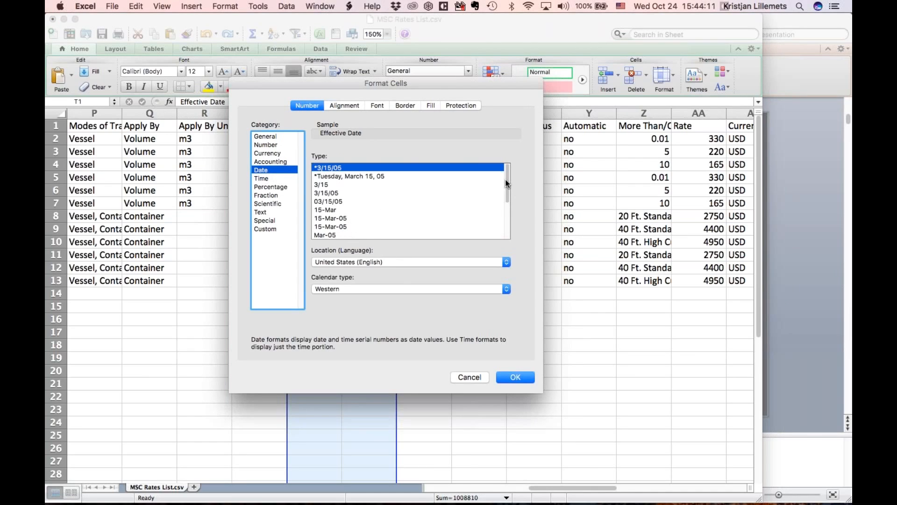
left_click_drag(507, 180, 395, 210)
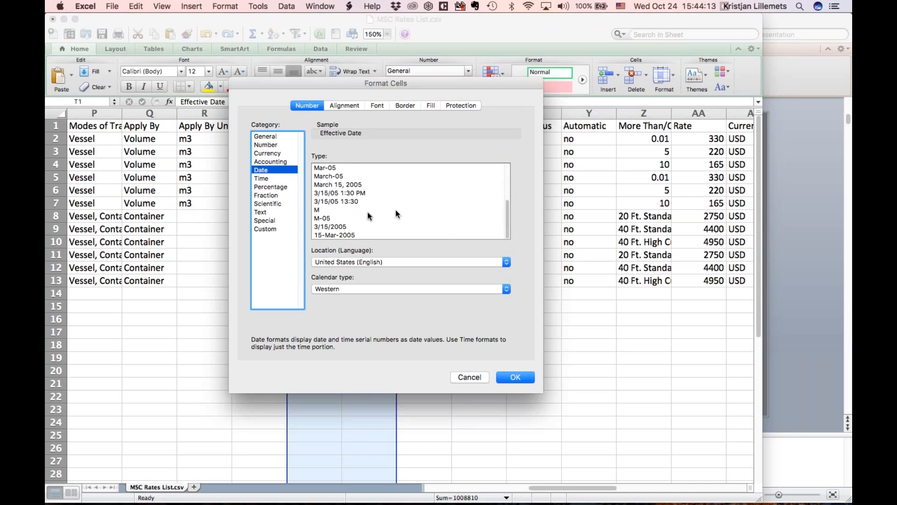
left_click(330, 227)
left_click(516, 377)
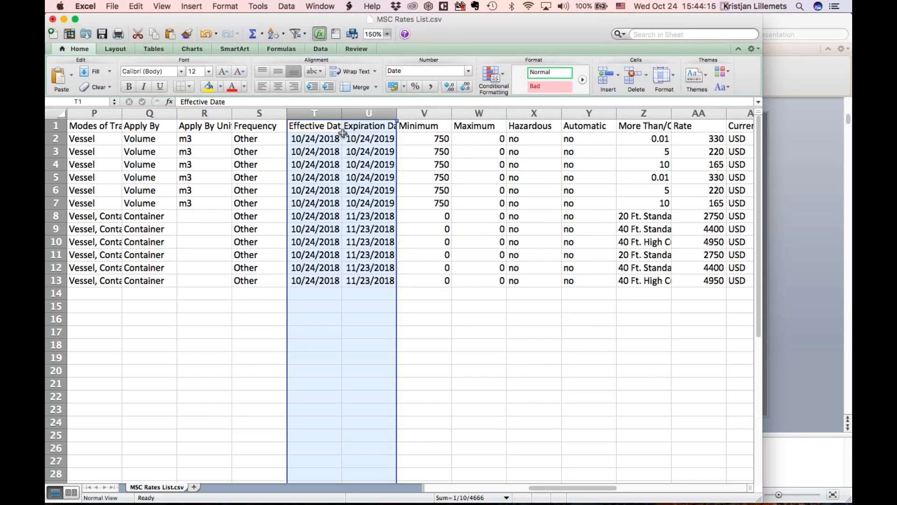
left_click(463, 305)
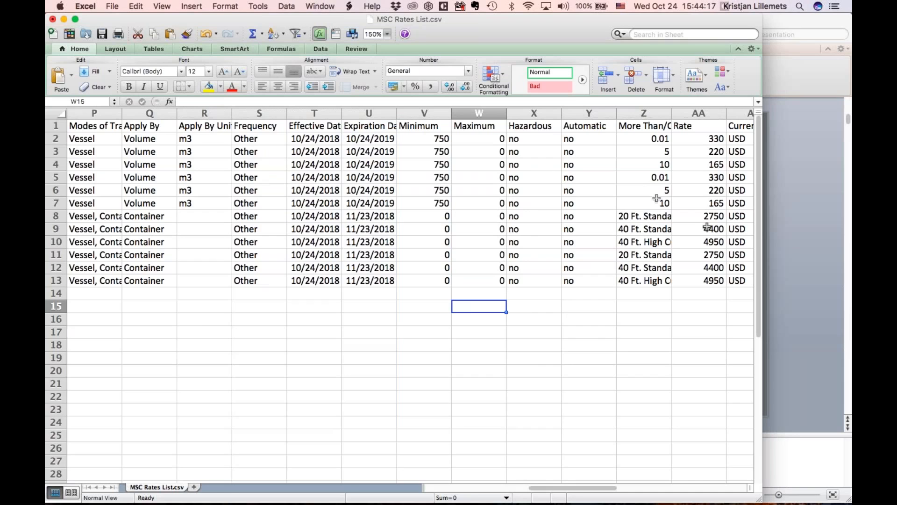
- Widen column Z so container types like 40 Ft. High Cube read fully
left_click_drag(584, 488, 616, 489)
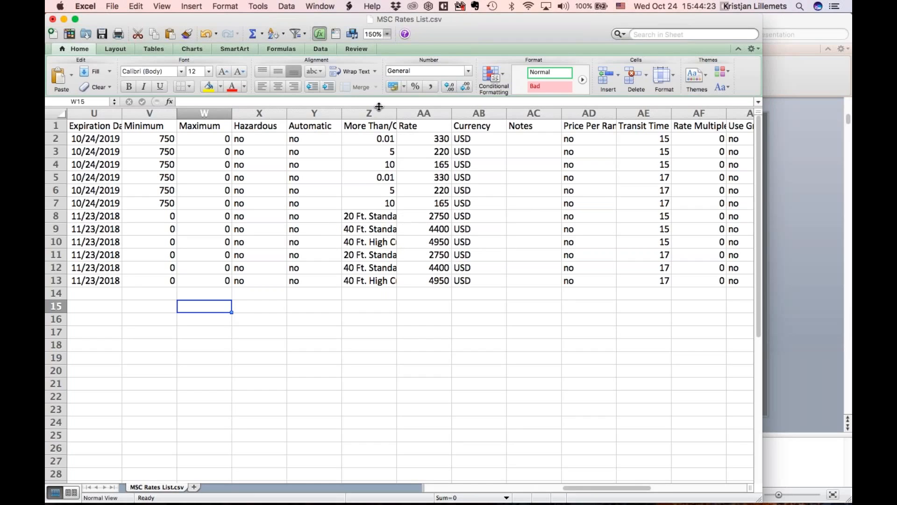
left_click_drag(396, 113, 415, 113)
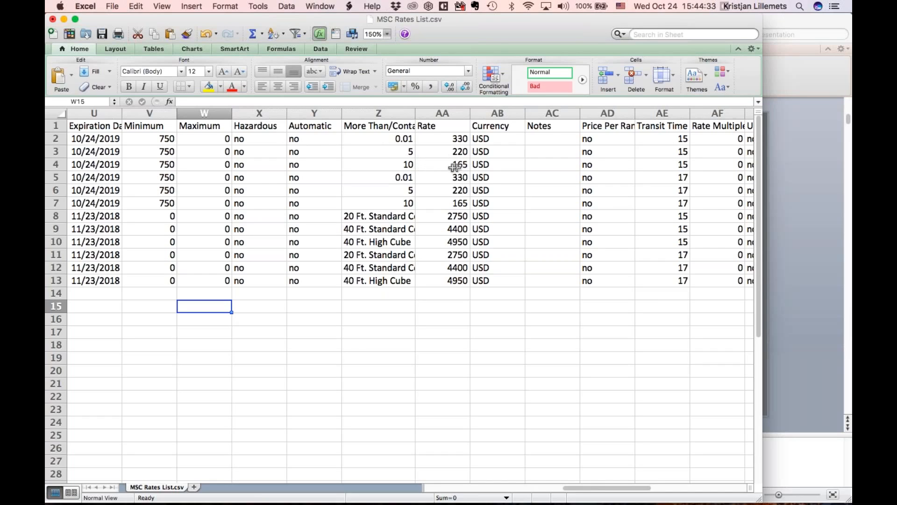
left_click(451, 139)
- Insert a helper column AB with =AA2*1.1 filled down through row 13
left_click(496, 114)
right_click(509, 116)
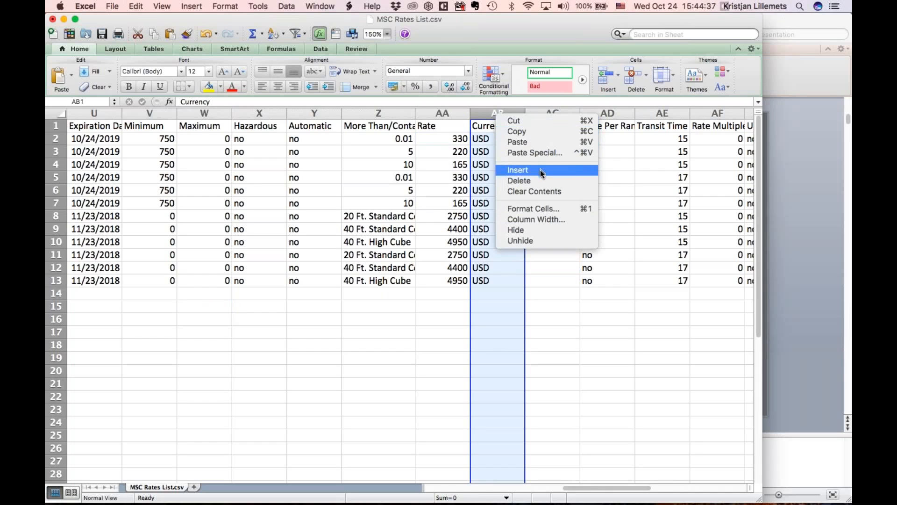
left_click(529, 172)
left_click(507, 139)
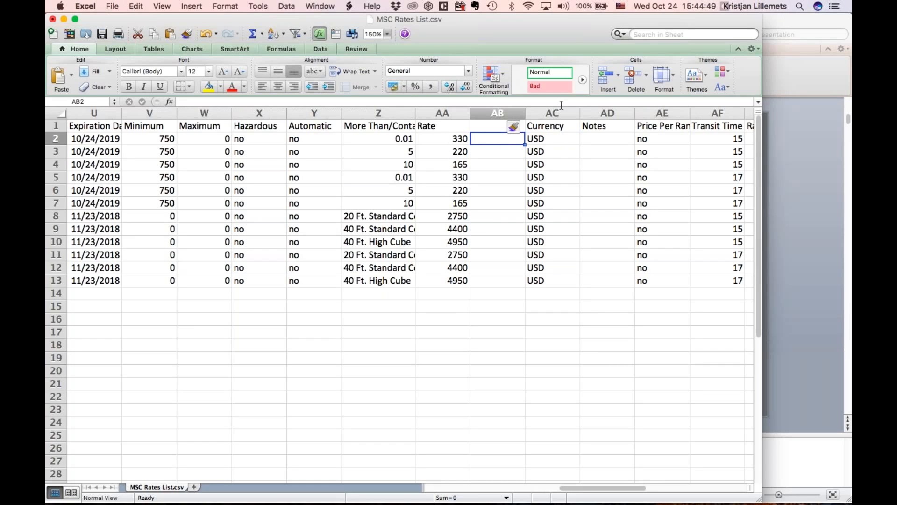
type("=")
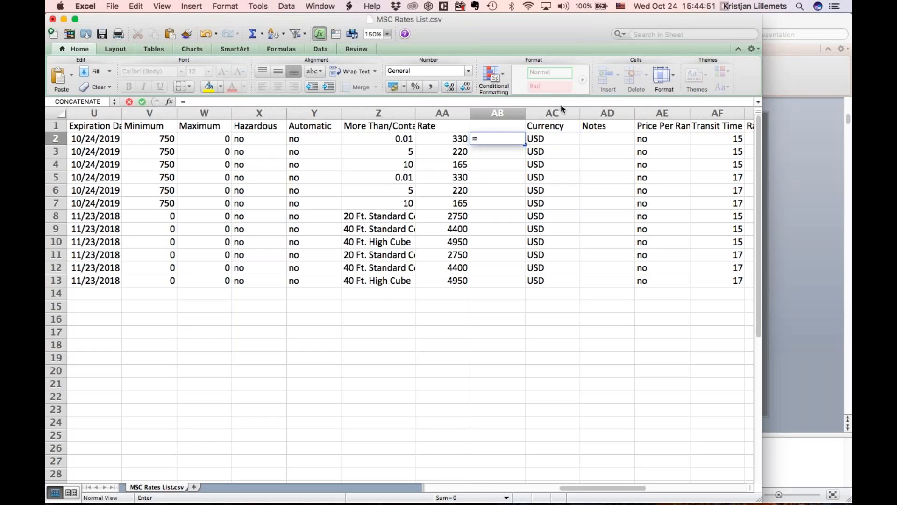
left_click(454, 142)
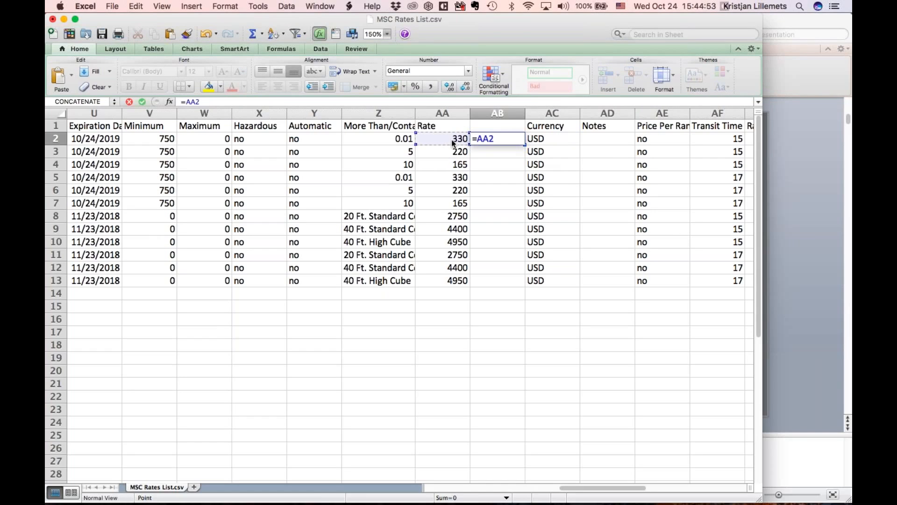
type("*1.1")
key("Return")
left_click(496, 138)
left_click_drag(525, 145, 513, 287)
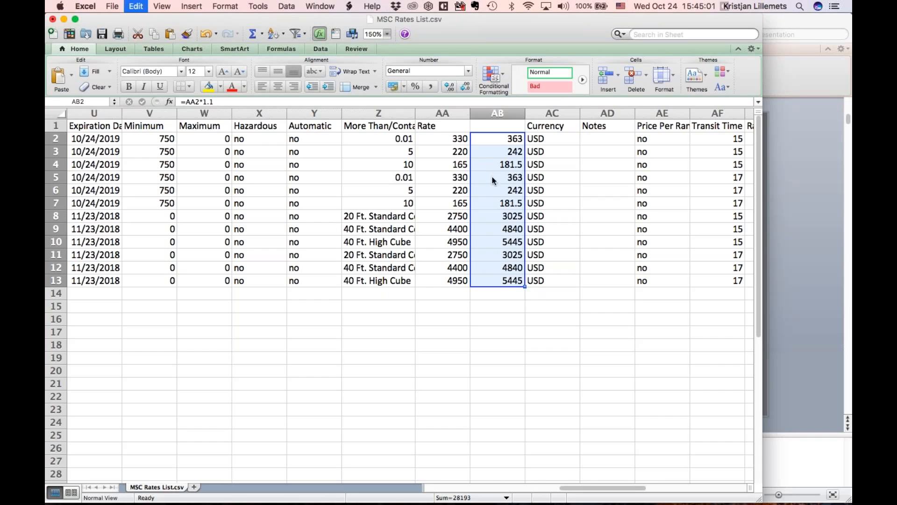
- Paste the increased rates as values over AA2:AA13 and delete helper column AB
left_click_drag(451, 138, 448, 281)
key("super+c")
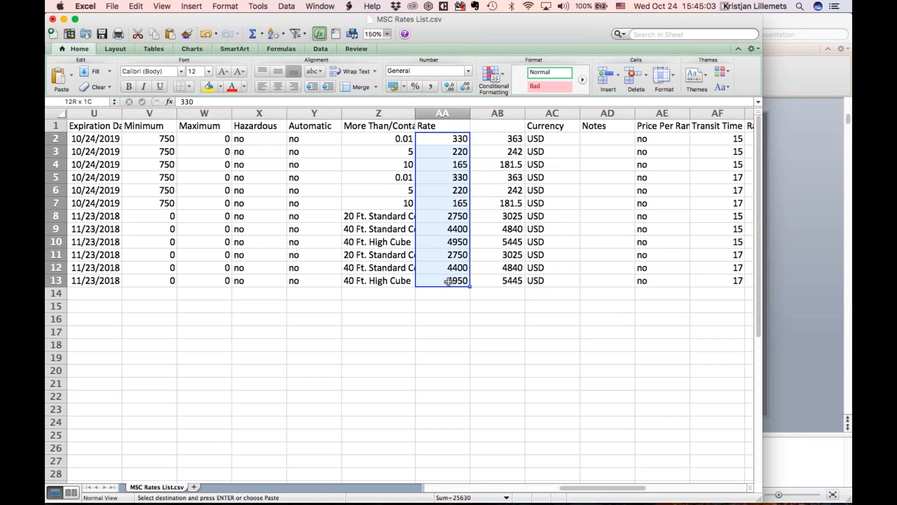
right_click(448, 280)
left_click(482, 298)
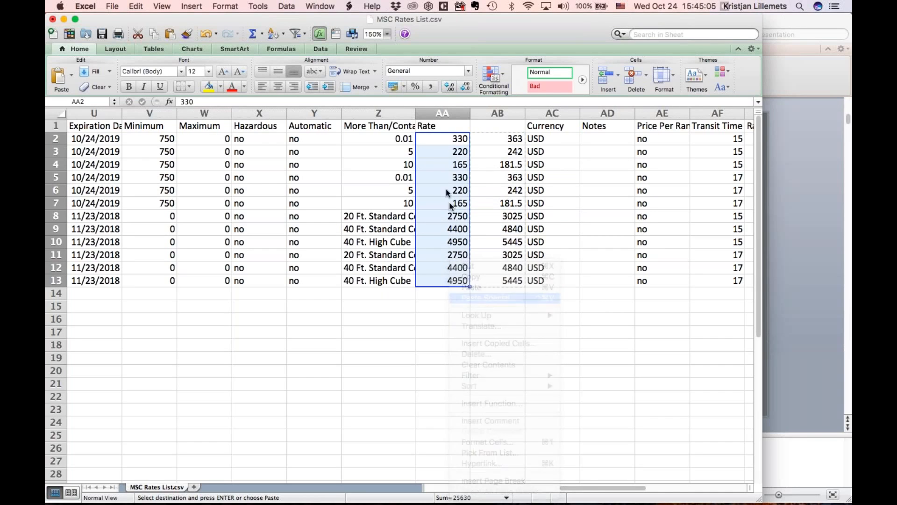
left_click(386, 120)
left_click(504, 259)
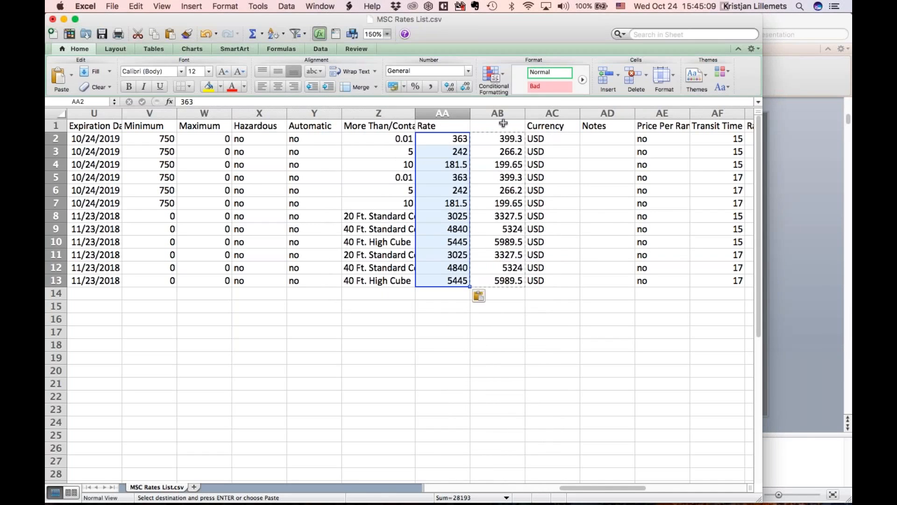
right_click(504, 113)
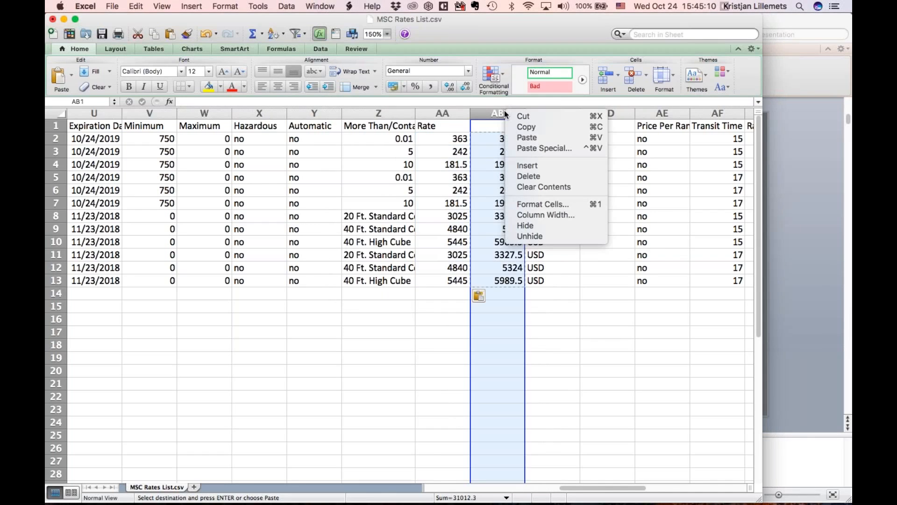
left_click(532, 176)
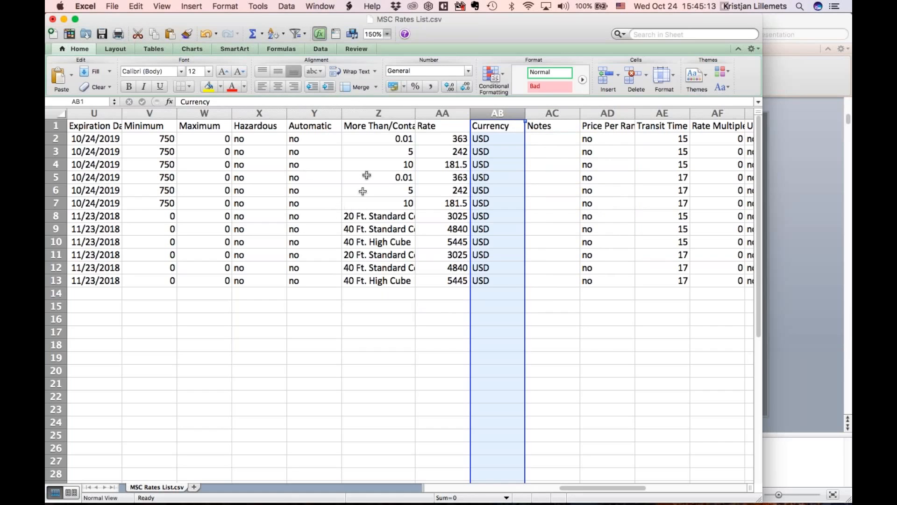
- Clear the INITIAL entries from Contract Amendment cells AI2 through AI13
left_click_drag(601, 489, 647, 488)
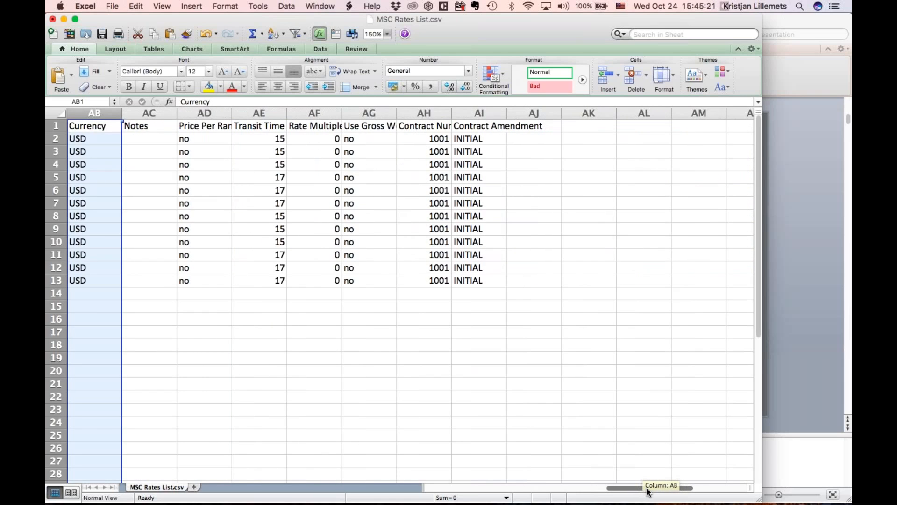
left_click_drag(647, 488, 633, 486)
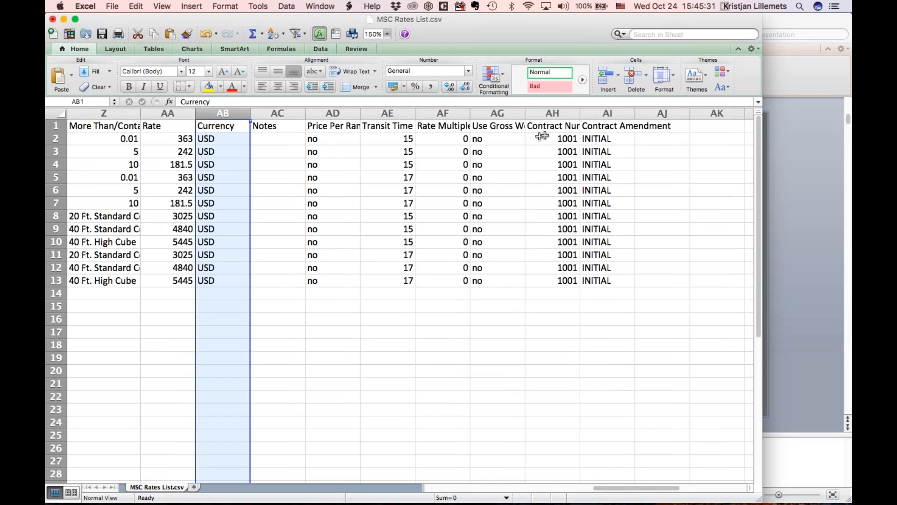
left_click_drag(603, 138, 603, 279)
key("Delete")
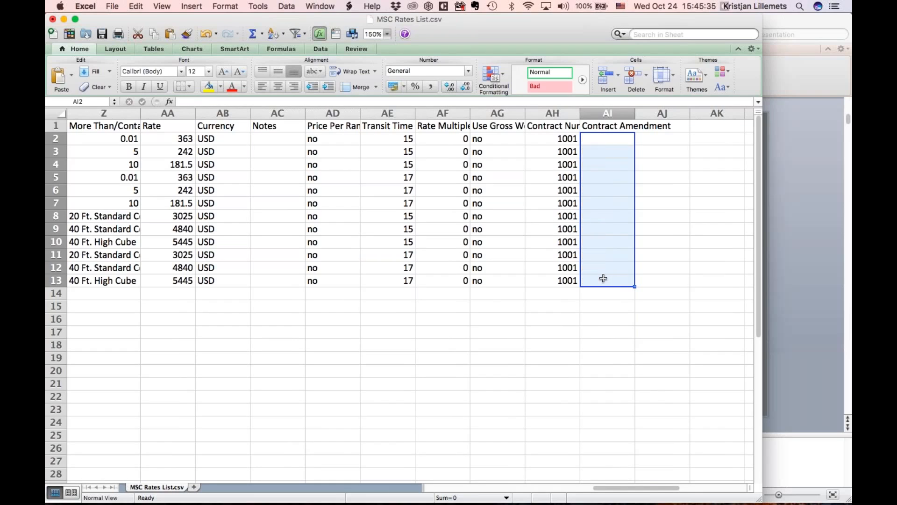
- Enter Q318 in AI2 and fill it down through AI13
left_click(592, 141)
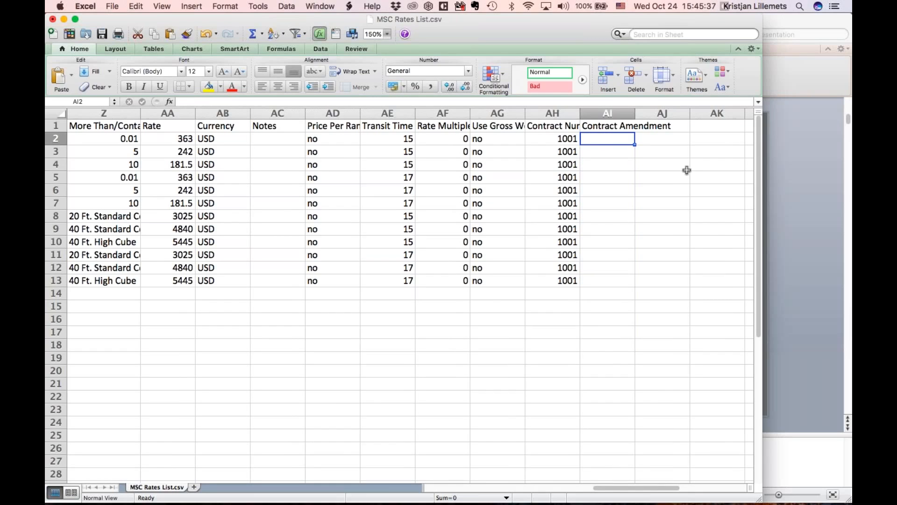
type("Q318")
key("Return")
left_click(615, 139)
key("super+c")
left_click(610, 151)
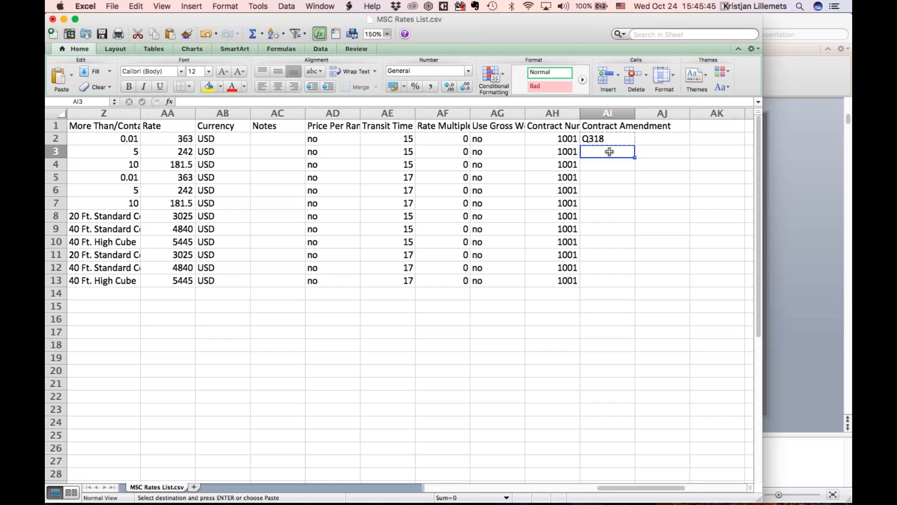
key("super+v")
left_click(616, 140)
left_click(617, 149)
left_click_drag(617, 149, 631, 279)
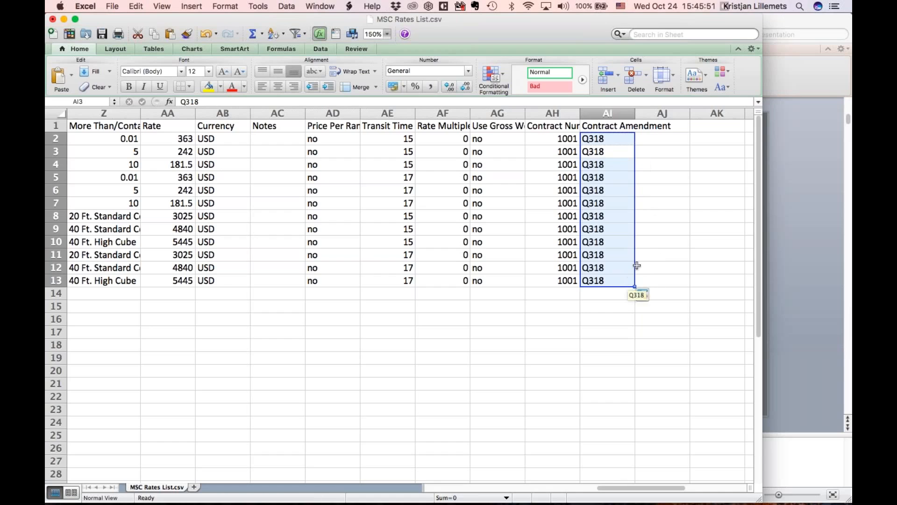
left_click(113, 6)
- Save the sheet as 'MSC Rates List Import' in Windows Comma Separated (.csv) format, then return to Magaya
left_click(141, 101)
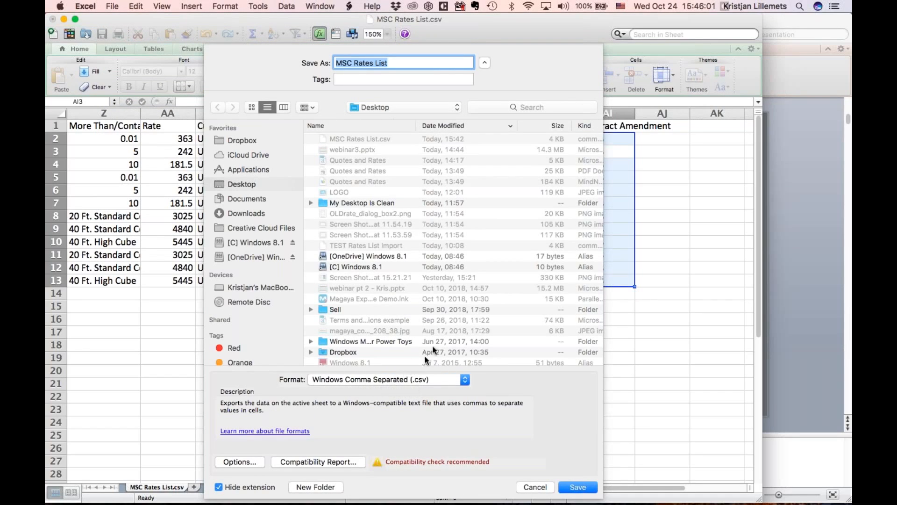
left_click(395, 58)
type("Import")
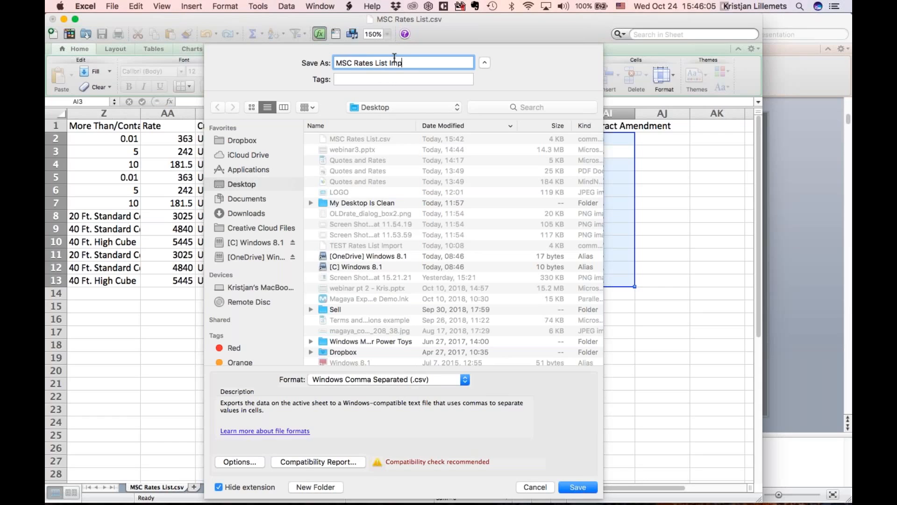
left_click(586, 487)
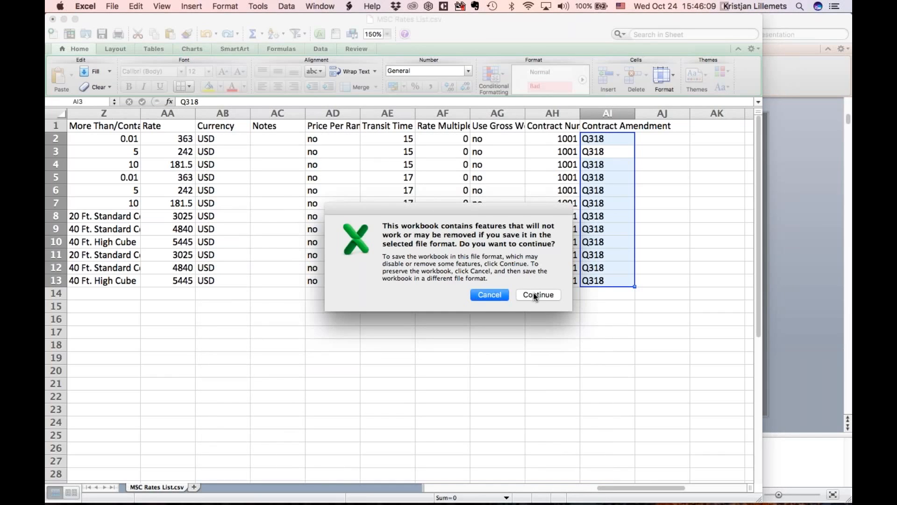
left_click(537, 295)
key("super+Tab")
key("super+Tab")
key("super+Tab")
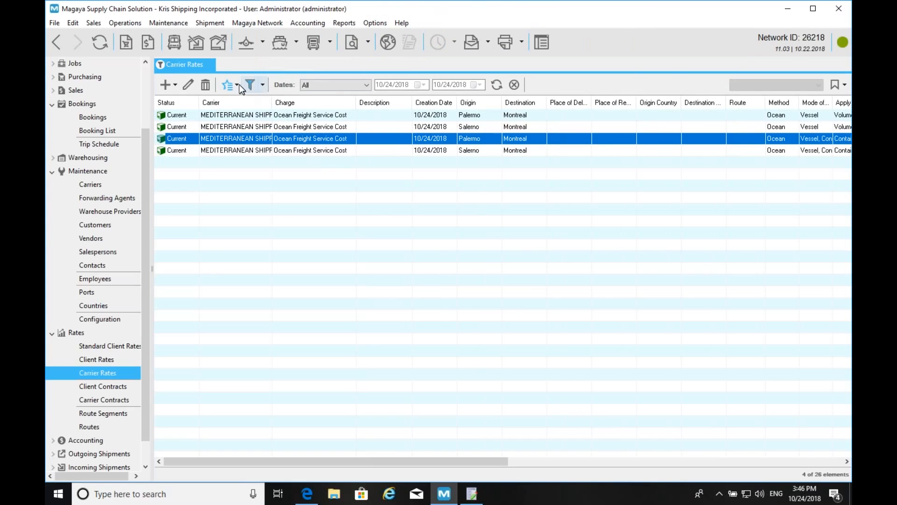
- Start the Carrier Rates import with MSC Rates List Import.csv as source and advance to column options
left_click(234, 85)
left_click(251, 187)
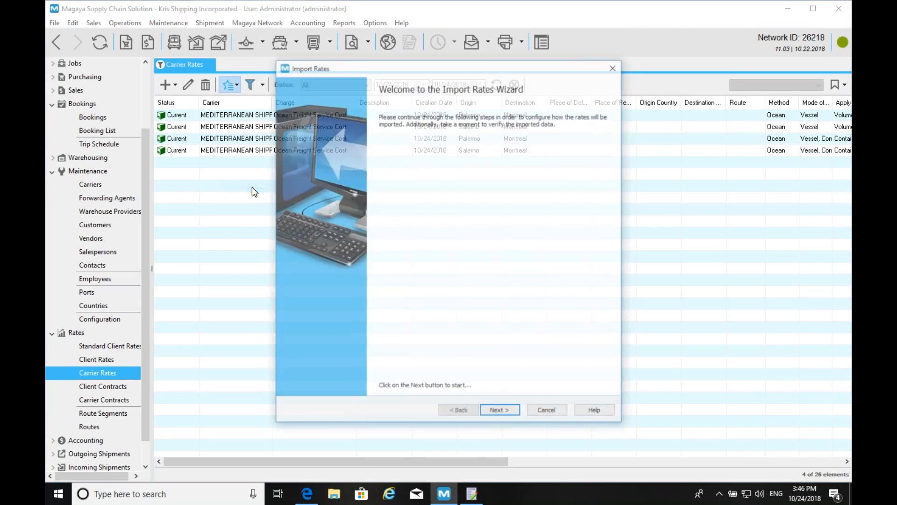
left_click(502, 411)
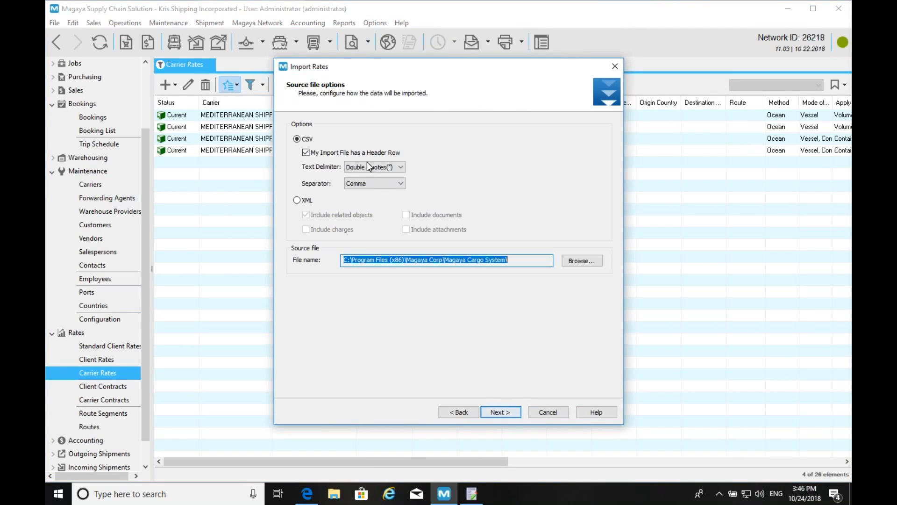
left_click(582, 260)
left_click(418, 177)
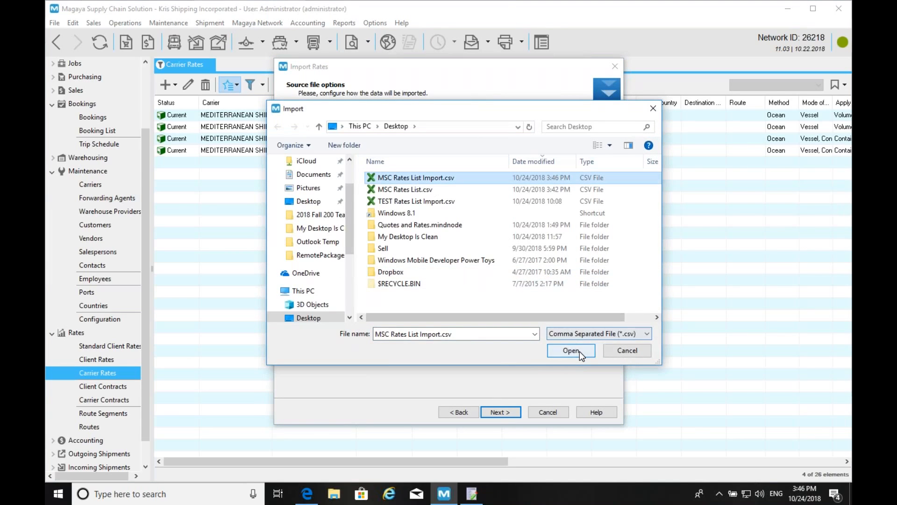
left_click(580, 352)
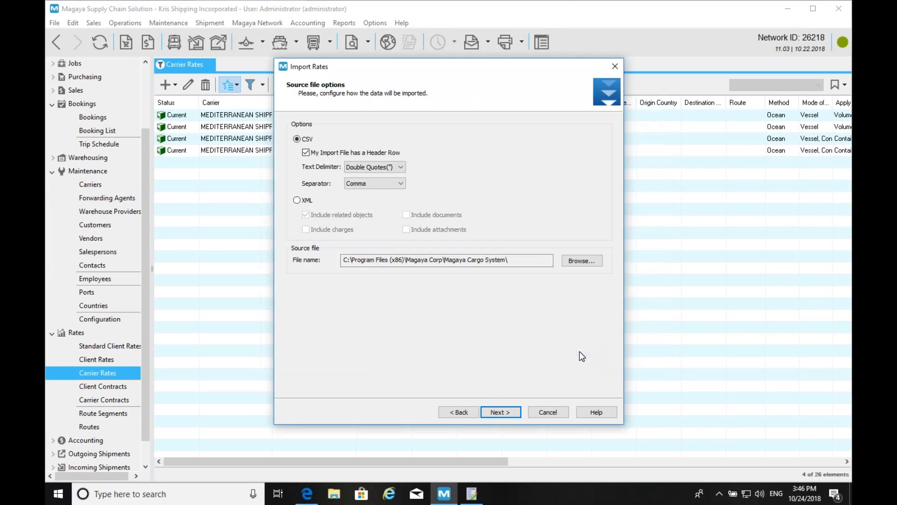
left_click(509, 417)
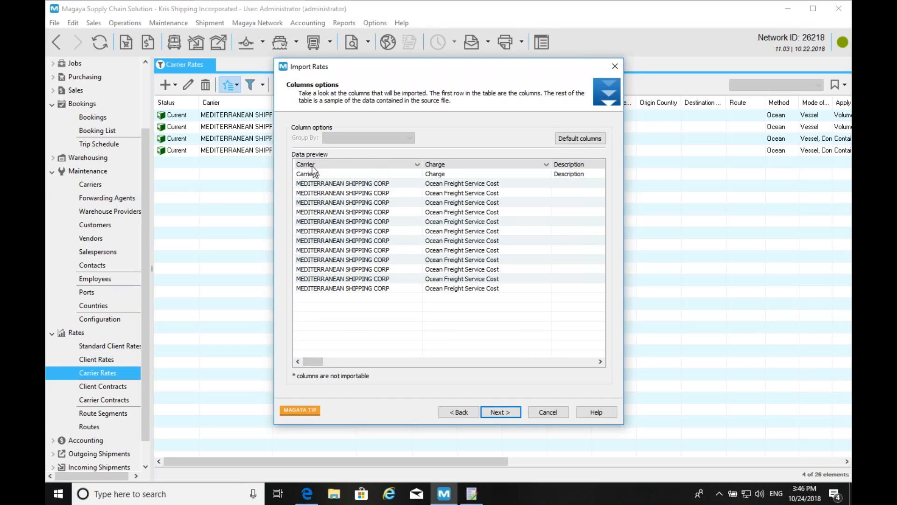
left_click_drag(317, 362, 297, 361)
- Advance to the import confirmation and review the fourth rate's details without changes
left_click(510, 412)
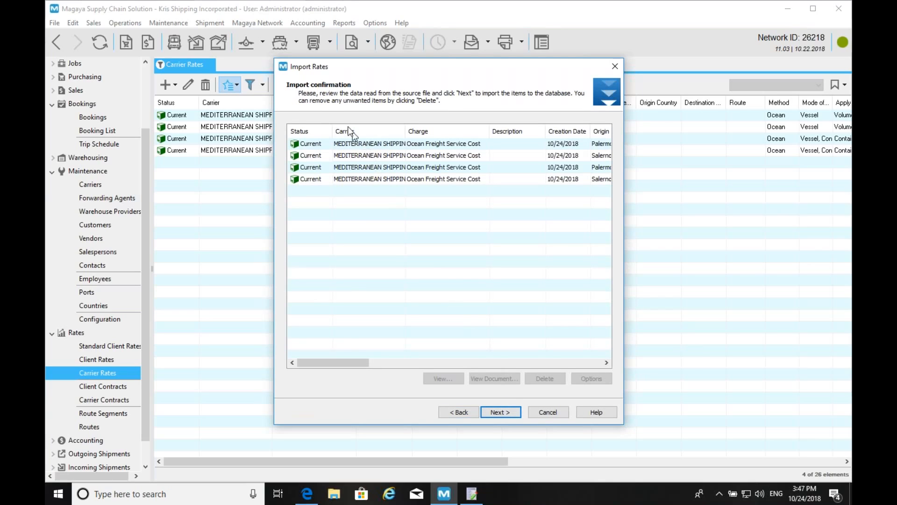
double_click(361, 180)
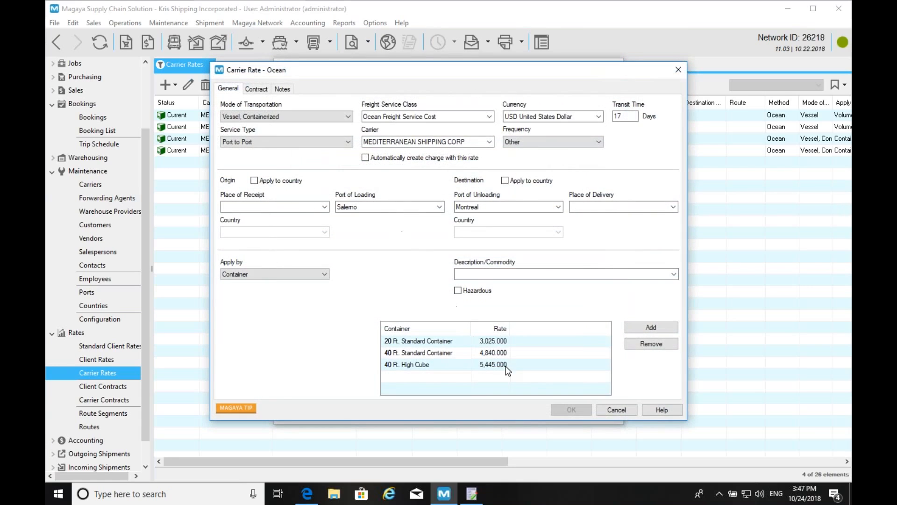
left_click(614, 410)
- Generate the four new rates, expire the four old ones, save, and finish
left_click(505, 410)
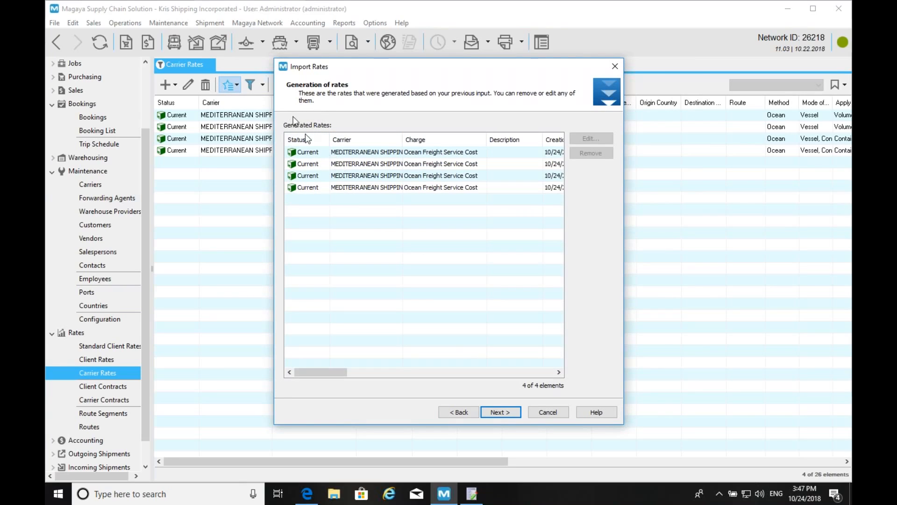
left_click(498, 412)
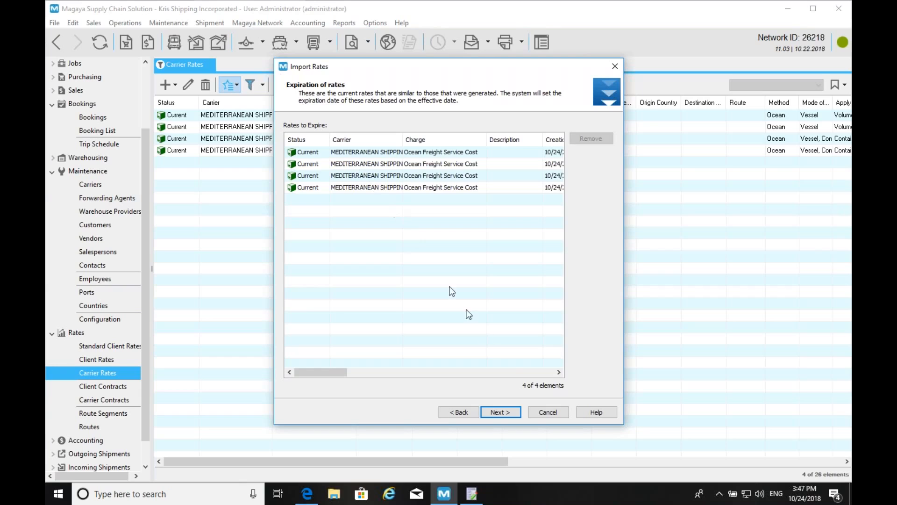
left_click(505, 412)
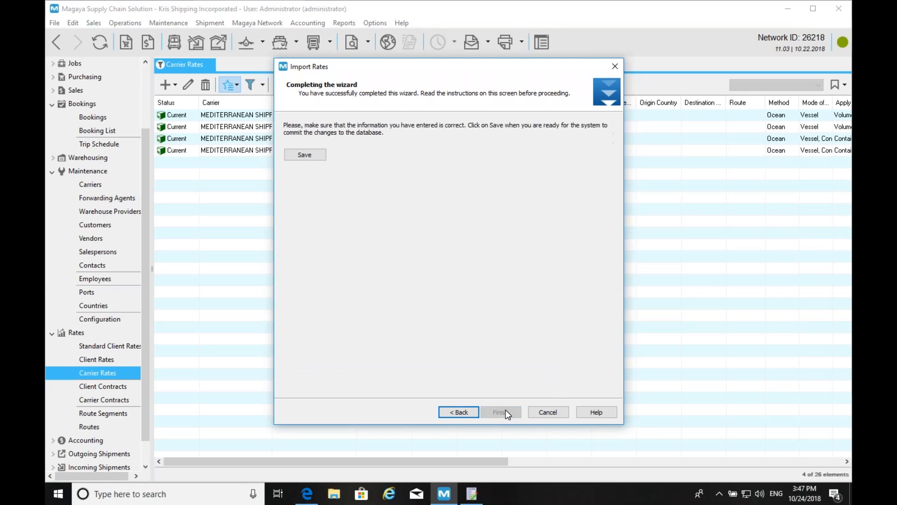
left_click(299, 157)
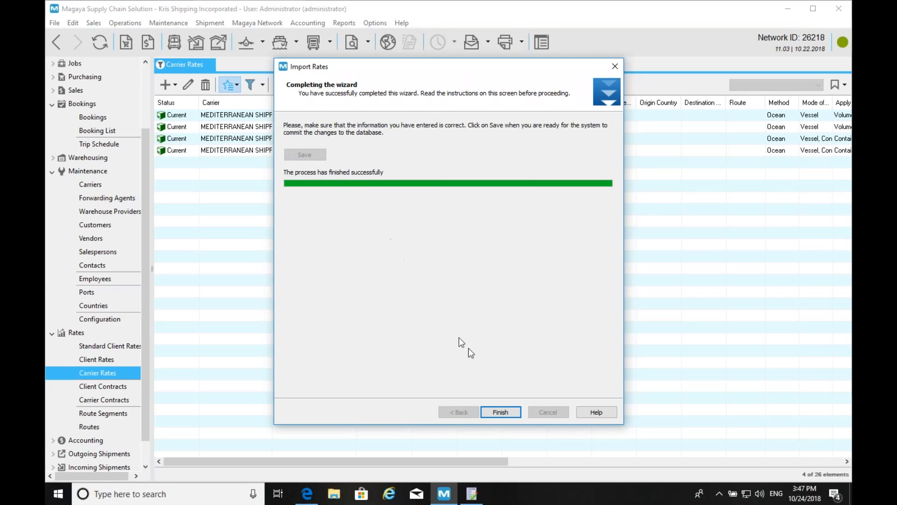
left_click(502, 410)
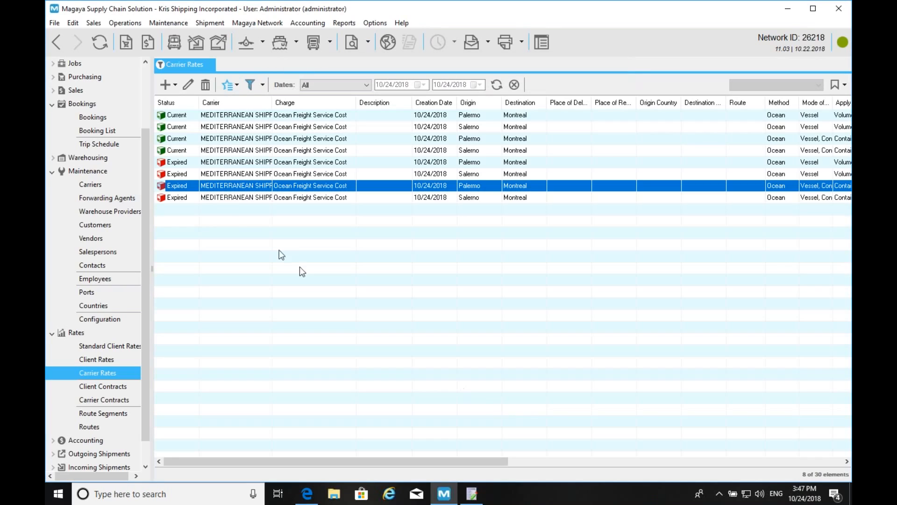
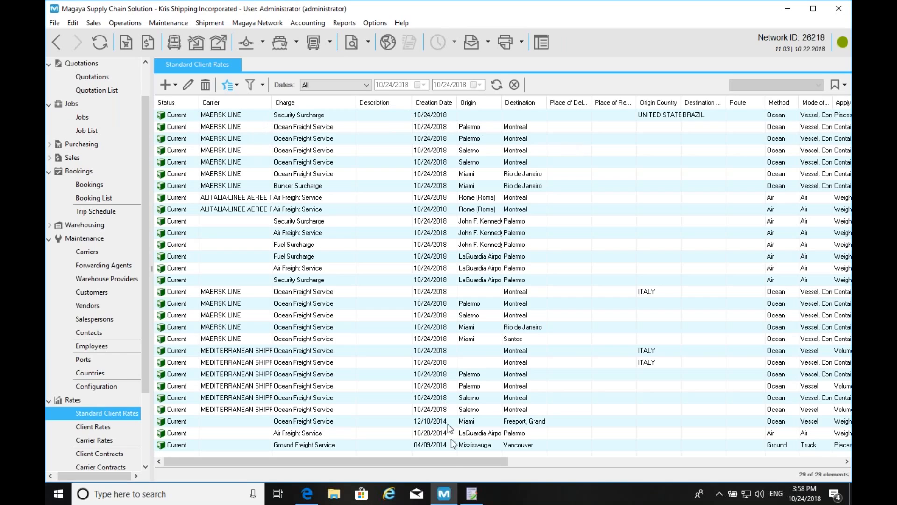
- Scroll the Standard Client Rates list right to reveal the Minimum, Maximum and Detail columns
left_click_drag(435, 464, 598, 473)
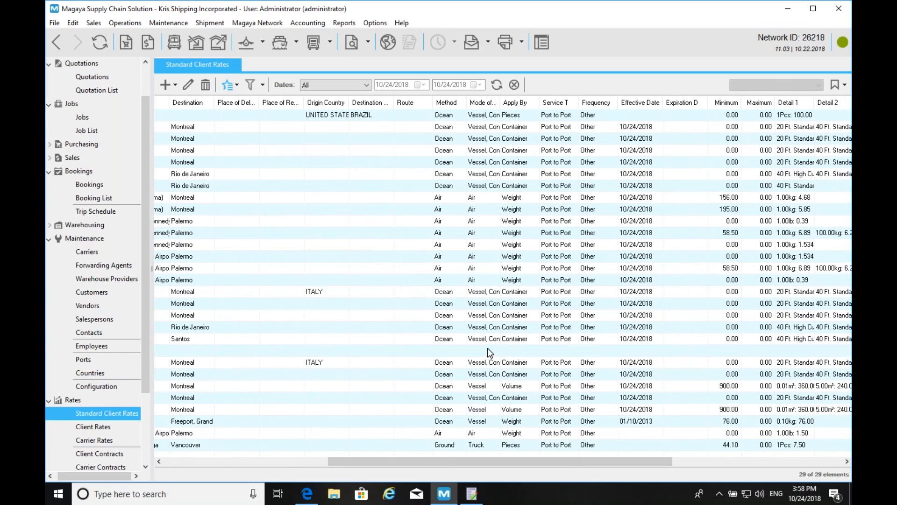
- Open the Montreal–Italy ocean rate and make it apply by weight in Ton(t)
double_click(487, 350)
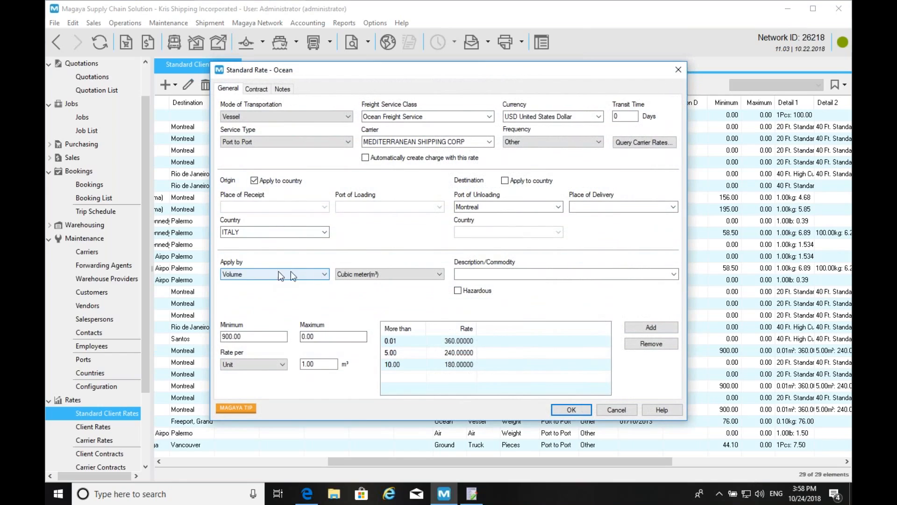
left_click(356, 273)
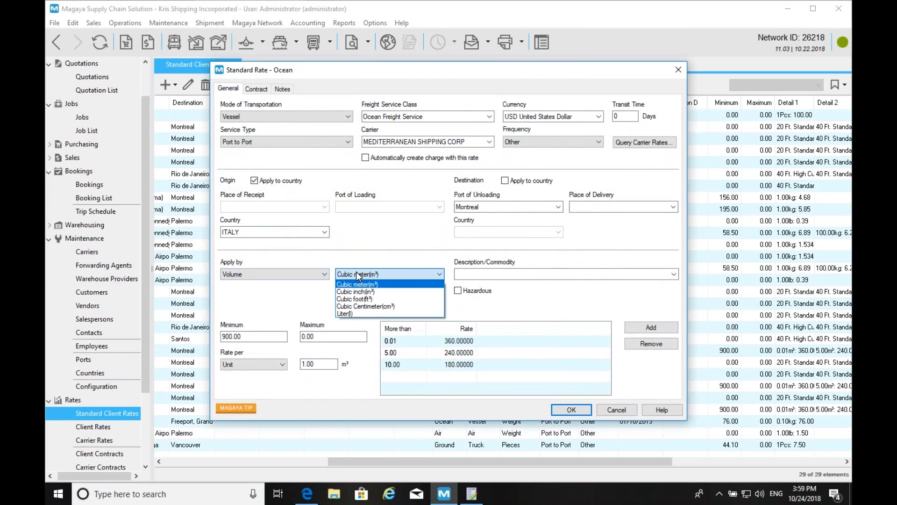
left_click(355, 284)
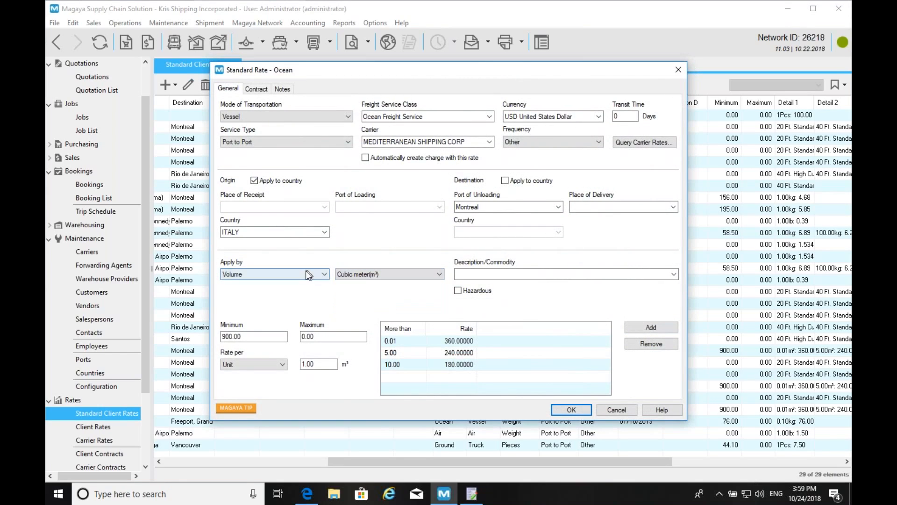
left_click(299, 274)
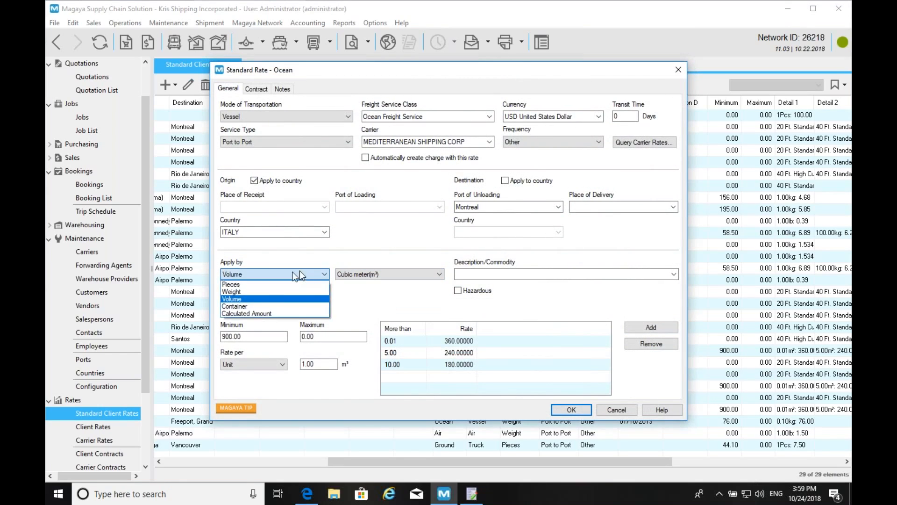
left_click(256, 291)
left_click(357, 274)
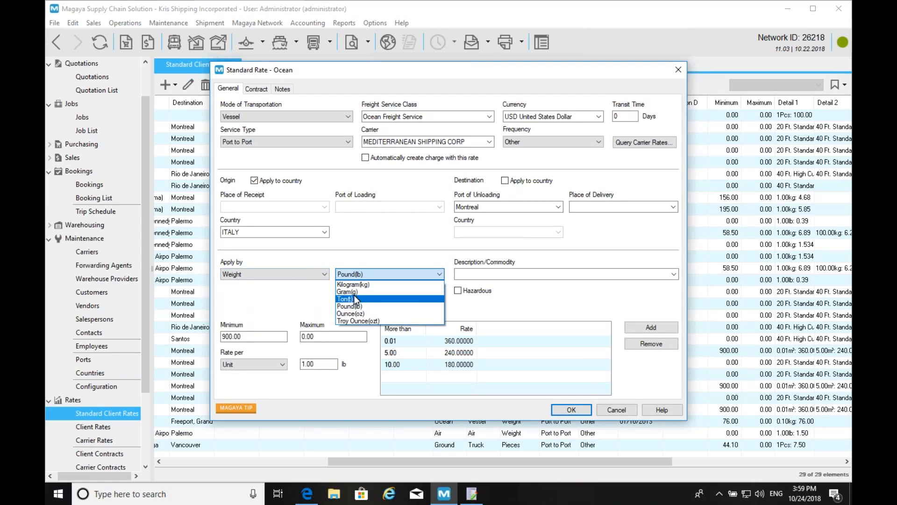
left_click(352, 297)
- Bring up the rate basis choices to change how the rate is applied
left_click(414, 342)
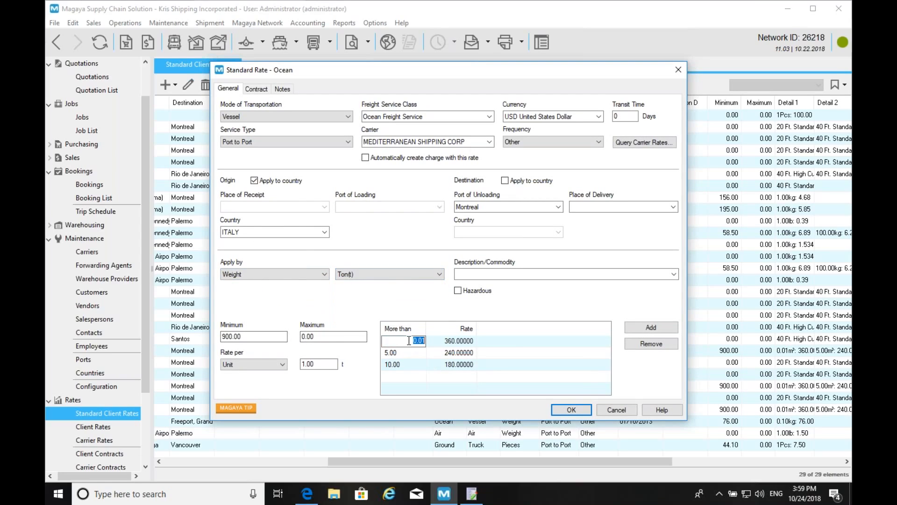
left_click(254, 364)
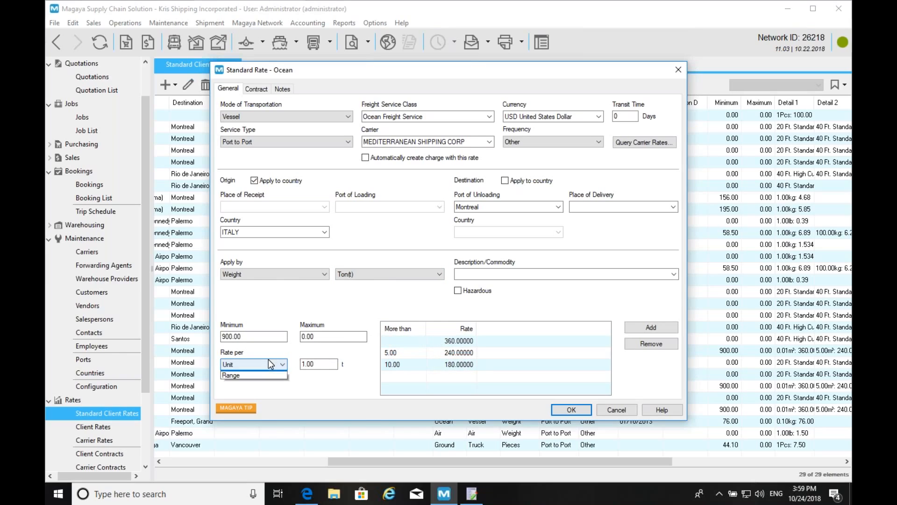
left_click(310, 310)
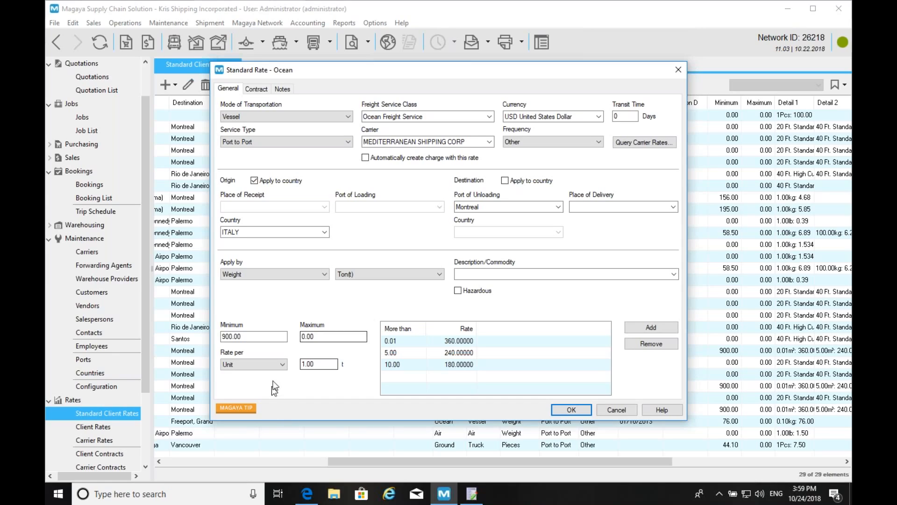
left_click(275, 365)
- Charge the rate per Range and delete the 10.00 and 5.00 weight tiers
left_click(265, 375)
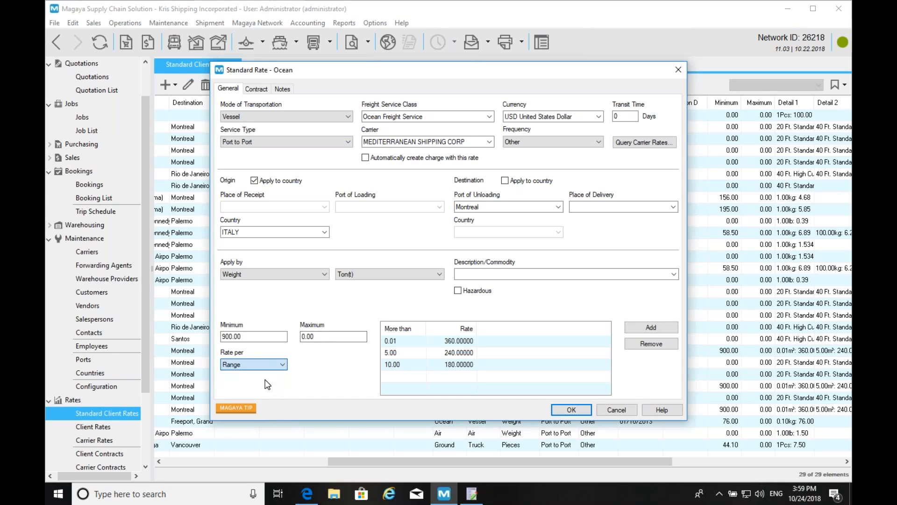
left_click(510, 364)
left_click(629, 343)
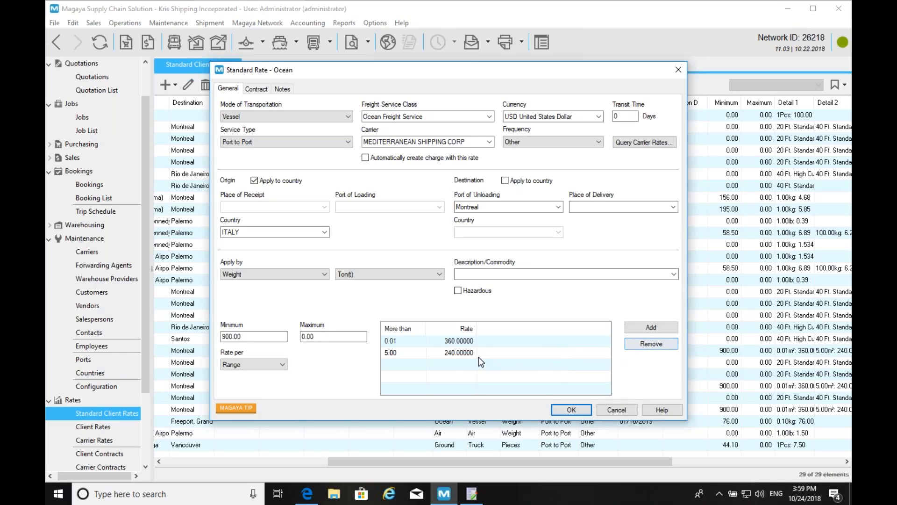
left_click(470, 352)
left_click(648, 342)
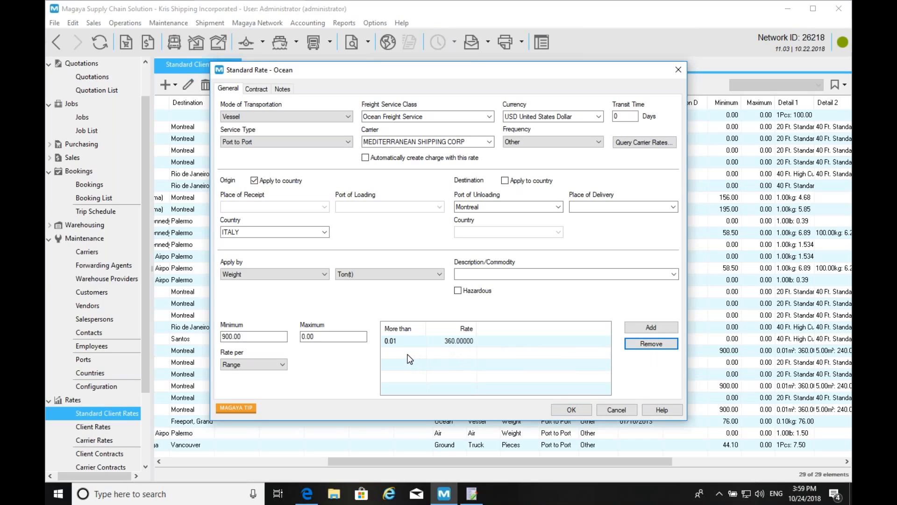
- Add a 100 t tier and set the tier rates to 500 and 1,000
left_click(644, 330)
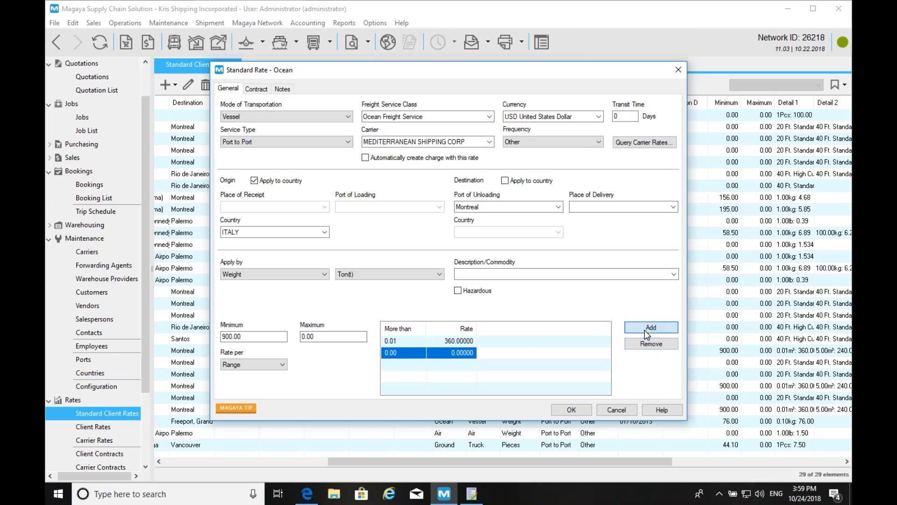
left_click(403, 355)
type("10")
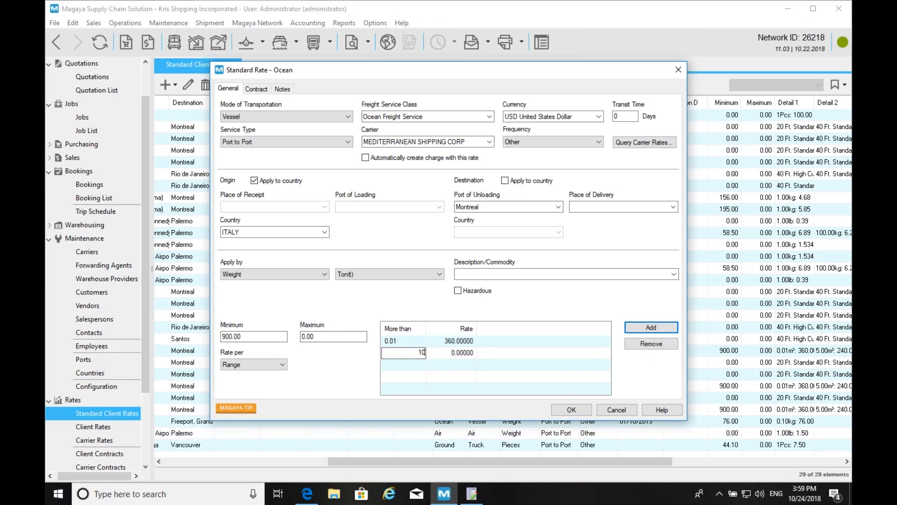
type("0")
left_click(457, 341)
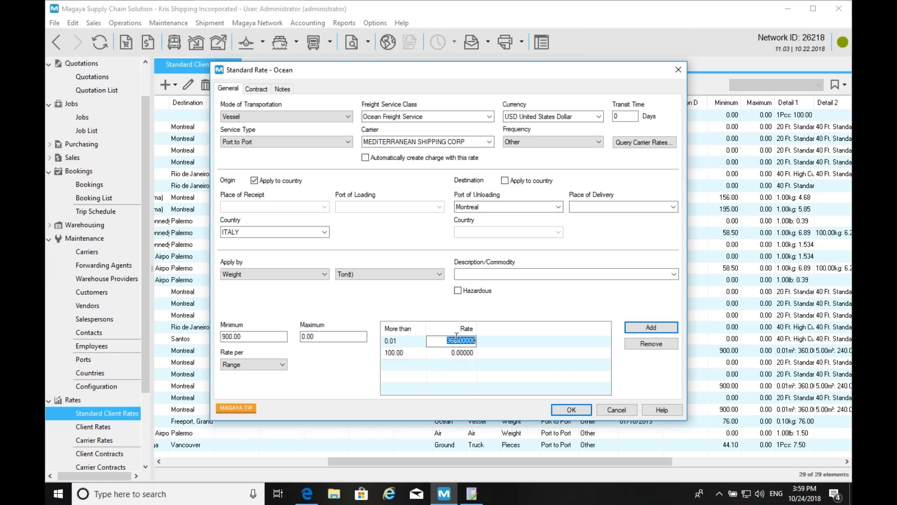
type("500")
left_click(398, 364)
left_click(450, 354)
type("5")
key("BackSpace")
type("1000")
left_click(405, 364)
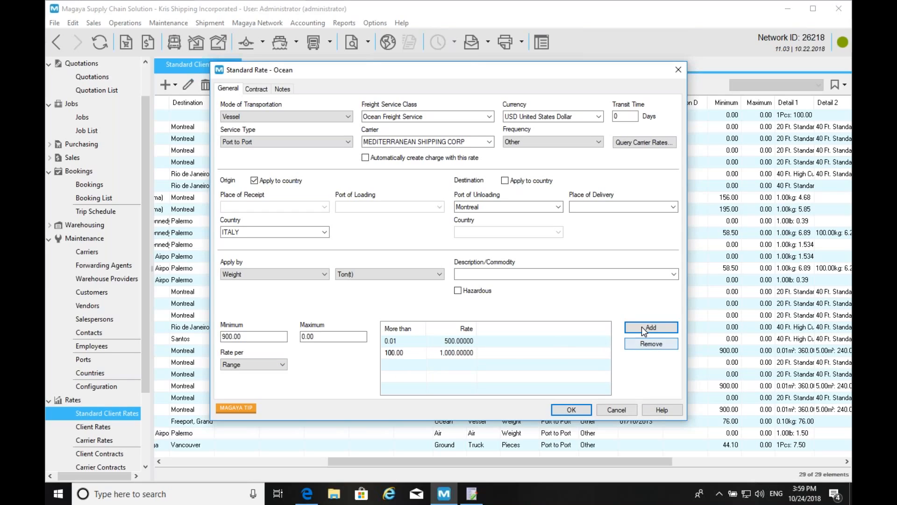
- Add a third weight tier with a 200 t threshold
left_click(642, 327)
left_click(410, 368)
type("200")
key("Tab")
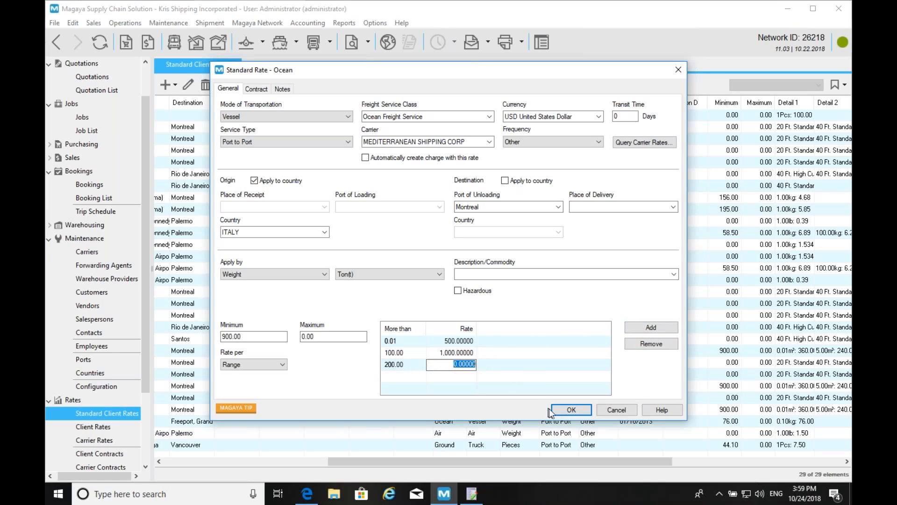
key("super+Tab")
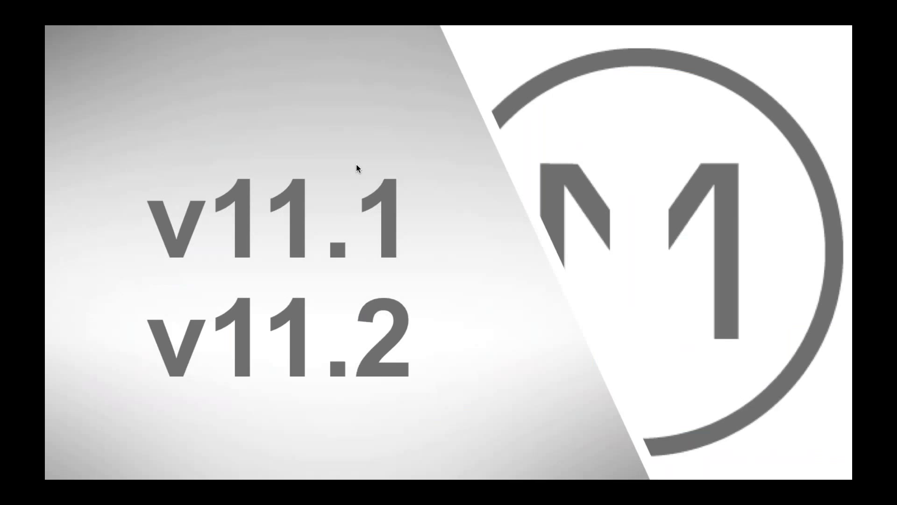
- In Chrome, go to the Magaya Knowledge Base home and open Version 11.0 New Features
key("super+Tab")
key("super+Tab")
key("super+Tab")
key("super+Tab")
key("super+Tab")
key("super+Tab")
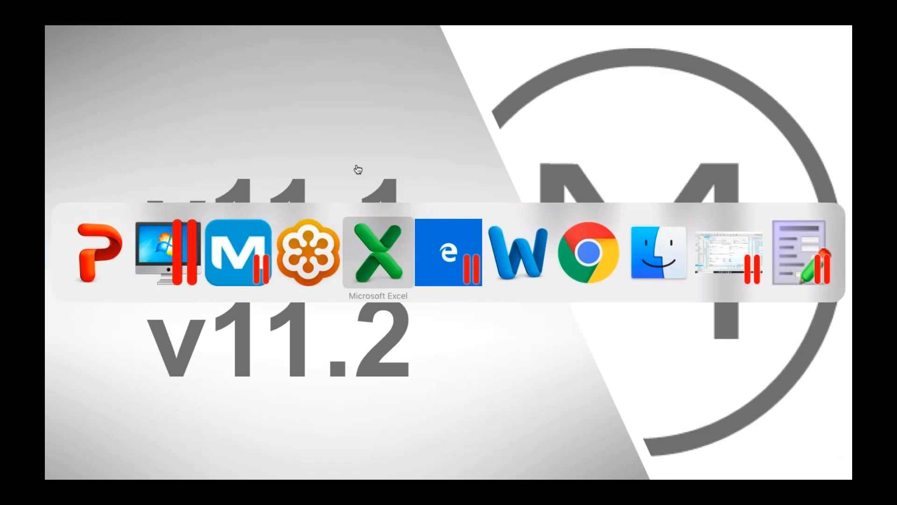
key("super+Tab")
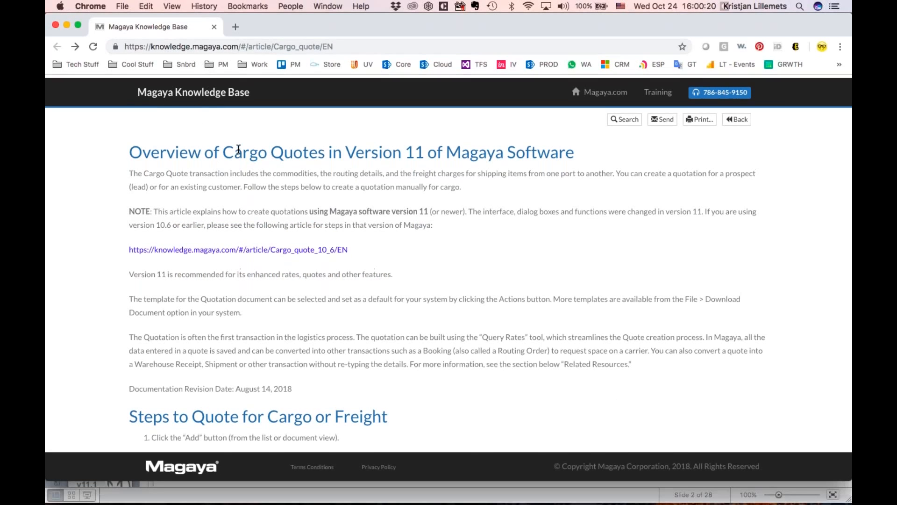
key("super+Tab")
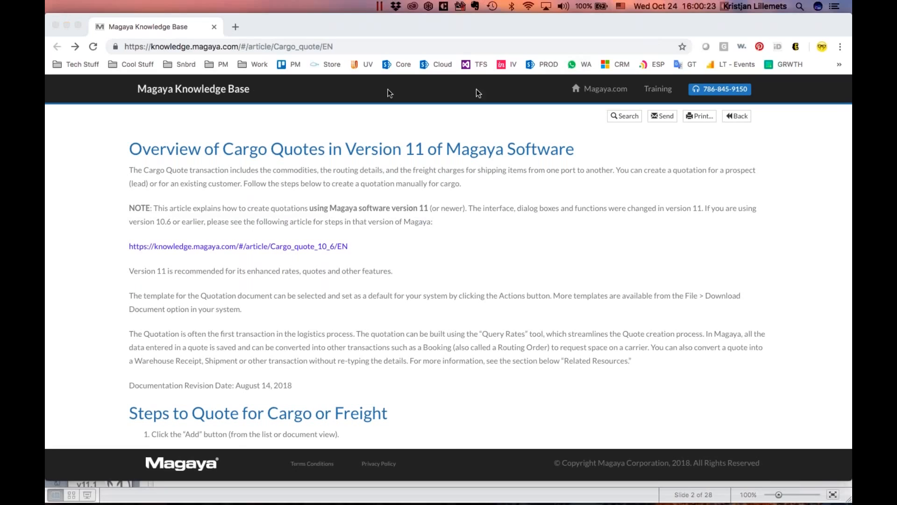
key("super+Tab")
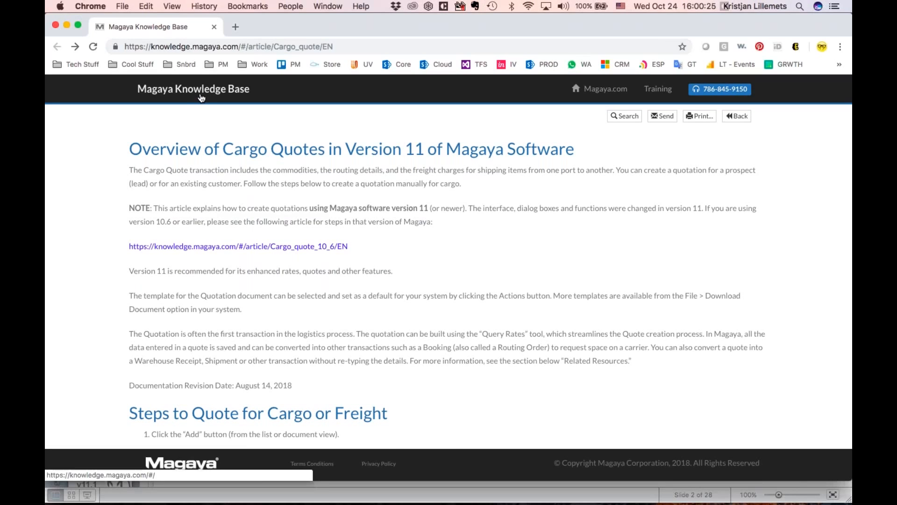
left_click(201, 94)
scroll(102, 248, "down", 4)
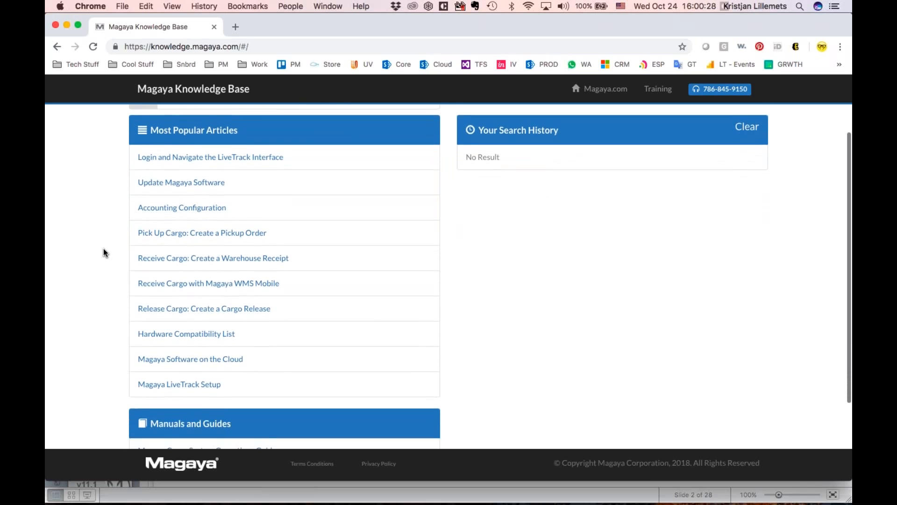
scroll(103, 248, "down", 5)
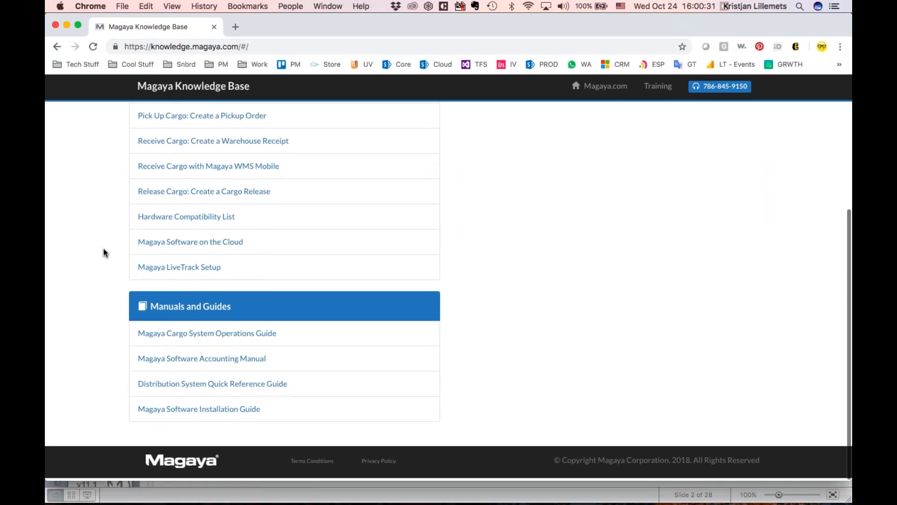
scroll(102, 248, "up", 7)
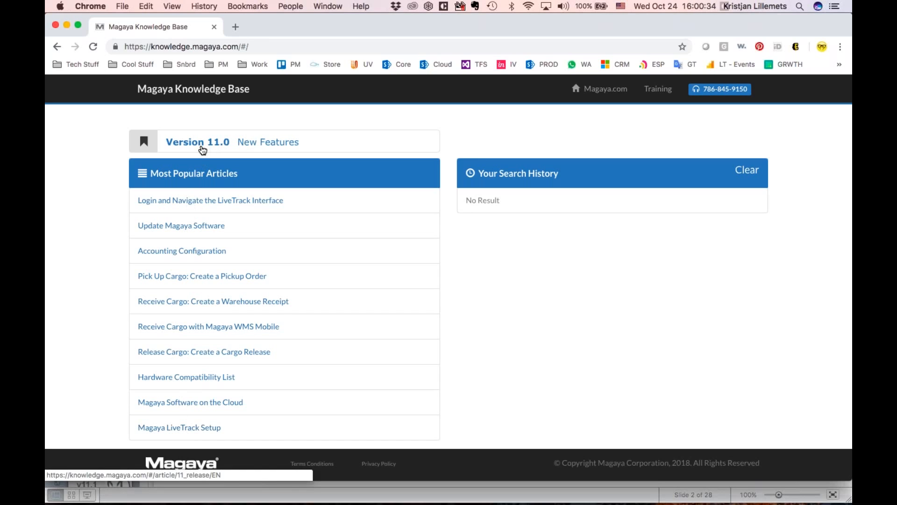
left_click(203, 148)
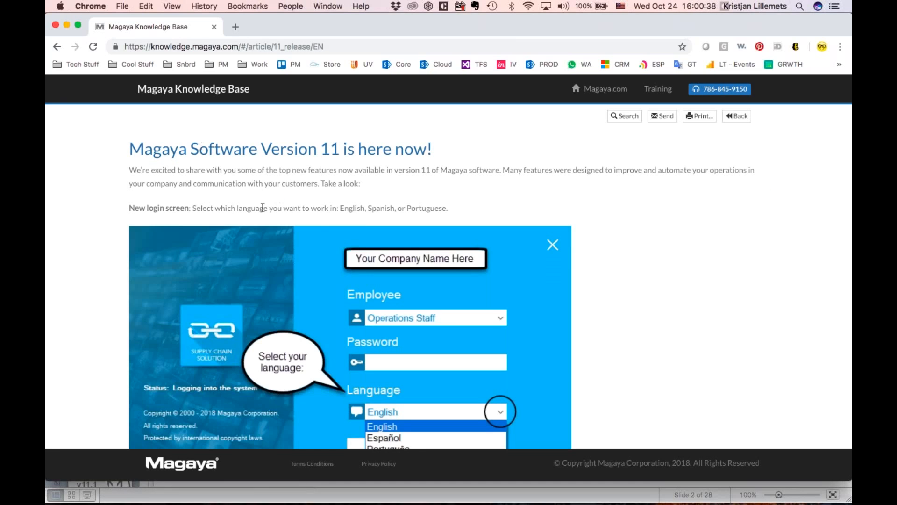
- Open the Carrier Rates article and scroll down to Enter an Ocean Carrier Rate
scroll(262, 208, "down", 20)
scroll(263, 210, "down", 15)
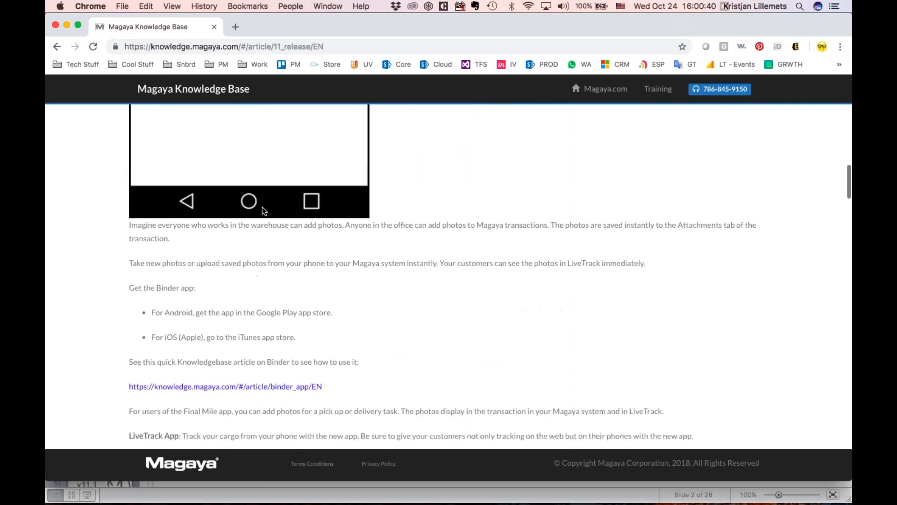
scroll(263, 210, "down", 12)
scroll(188, 143, "up", 3)
scroll(188, 143, "down", 4)
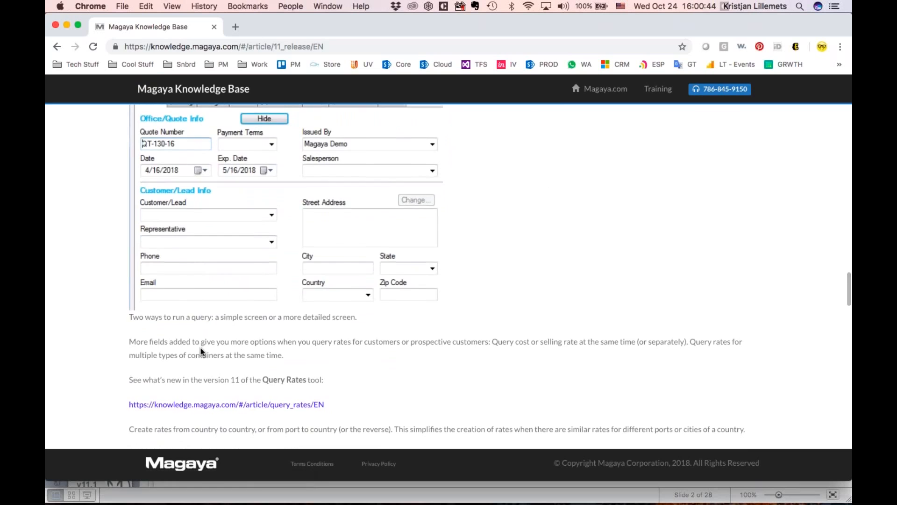
scroll(188, 142, "down", 3)
scroll(297, 346, "down", 2)
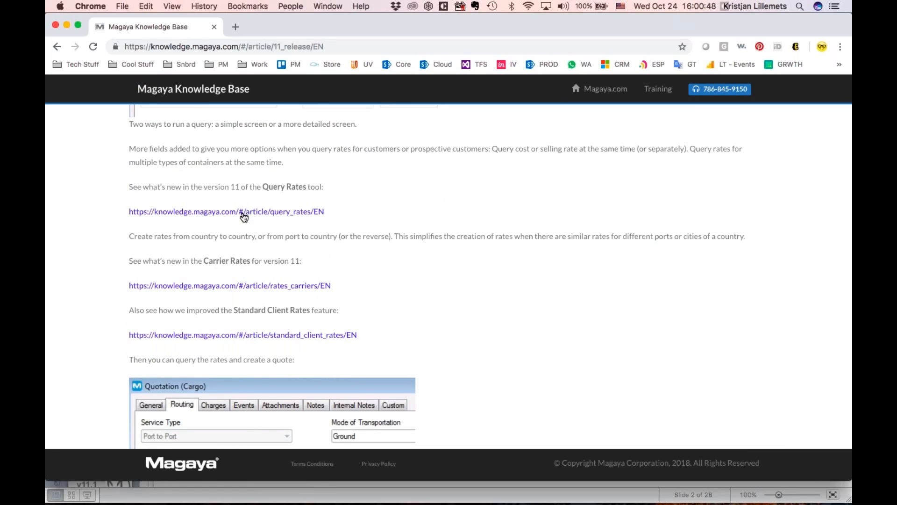
left_click(255, 285)
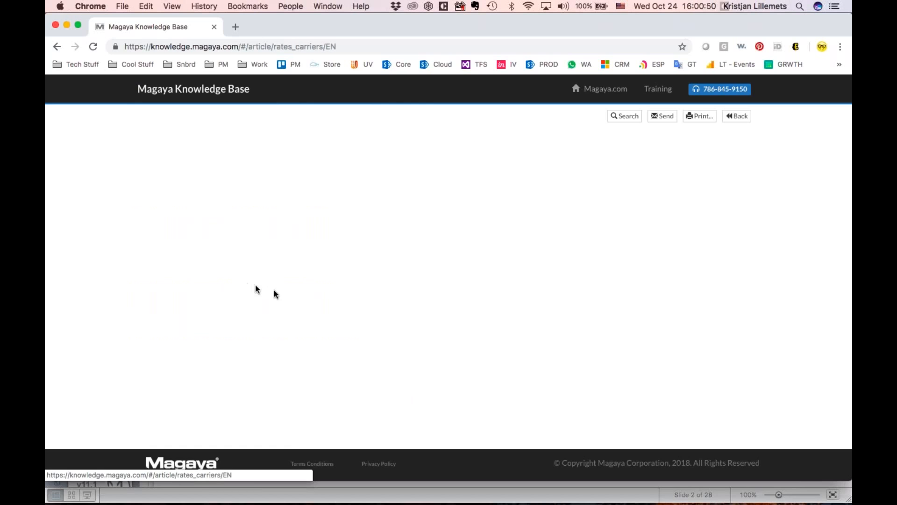
scroll(302, 303, "down", 3)
scroll(300, 303, "down", 7)
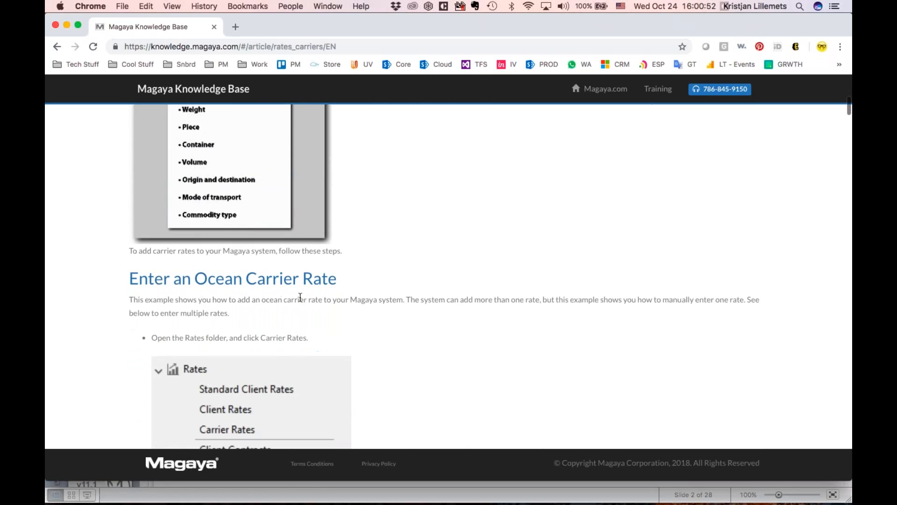
scroll(300, 297, "down", 1)
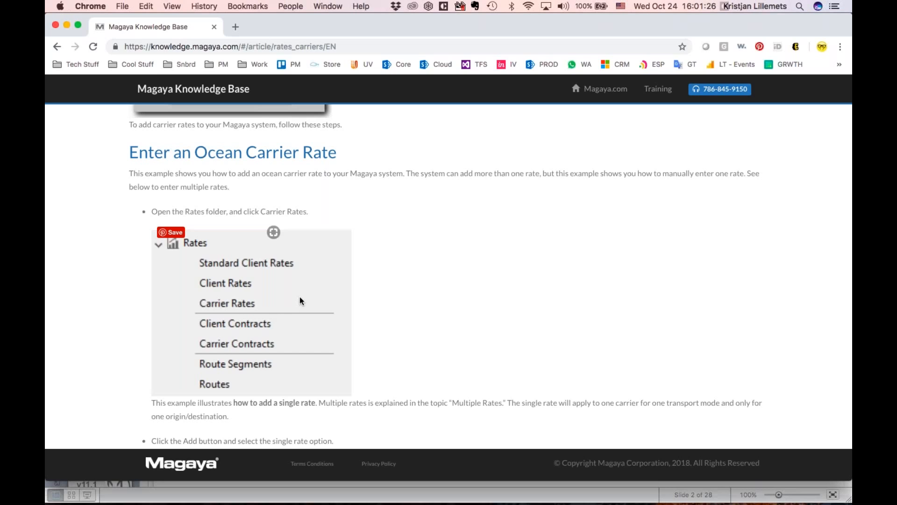
- Return to Magaya and close the Standard Rate - Ocean window
key("super+Tab")
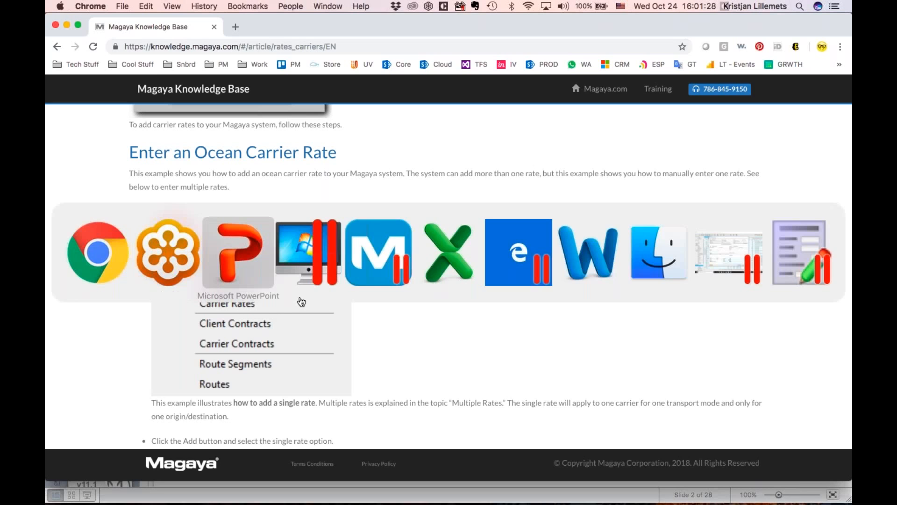
key("super+Tab")
key("super+Tab")
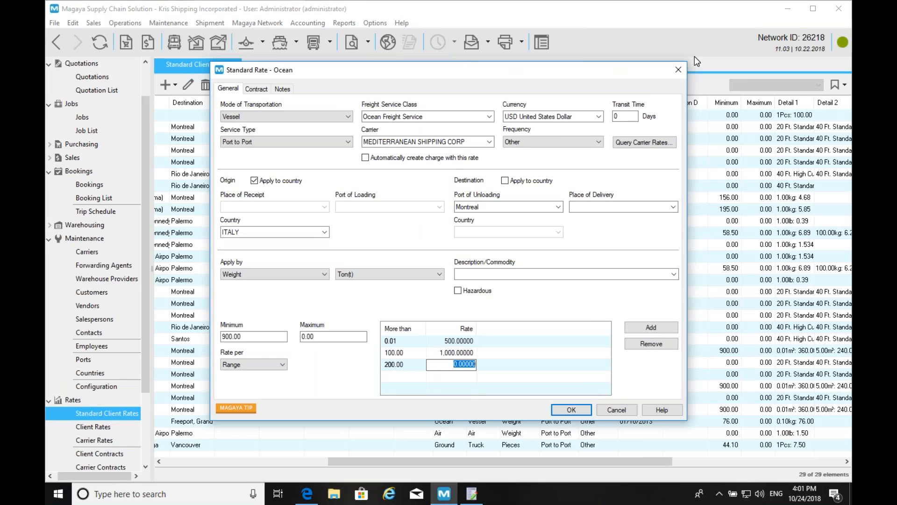
left_click(679, 70)
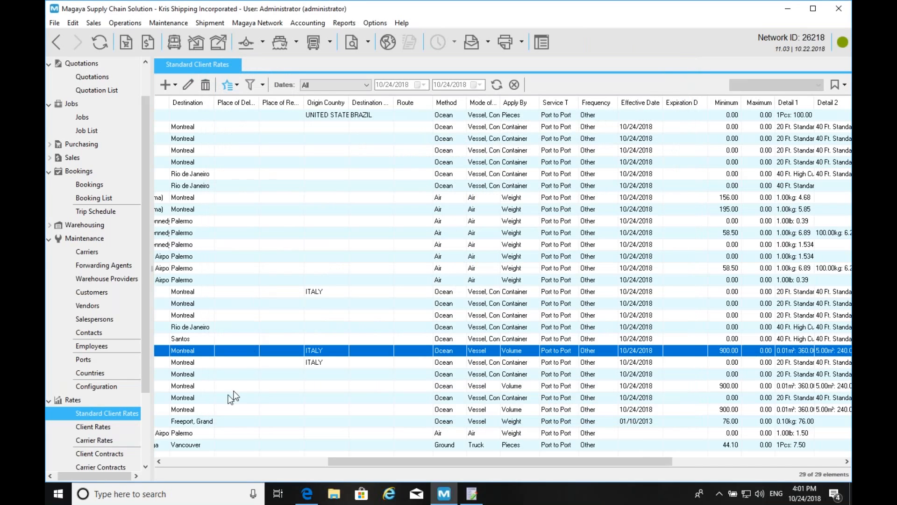
- Preview the Multiple Rates wizard with Copy from carrier rates and Increase a percentage, then cancel it
left_click(176, 84)
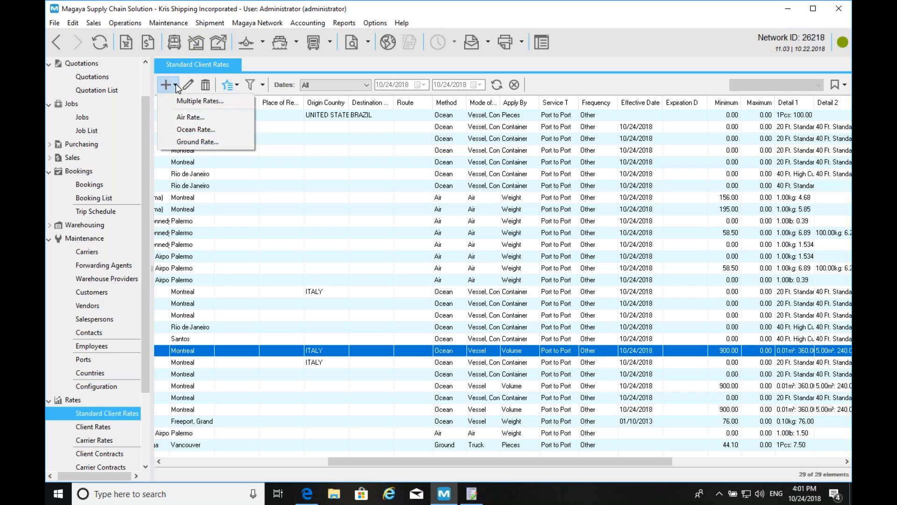
left_click(202, 101)
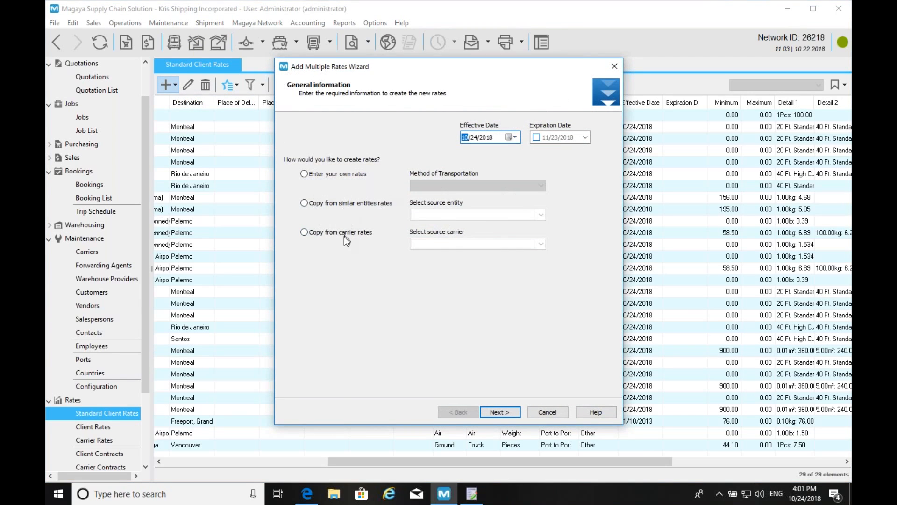
left_click(327, 235)
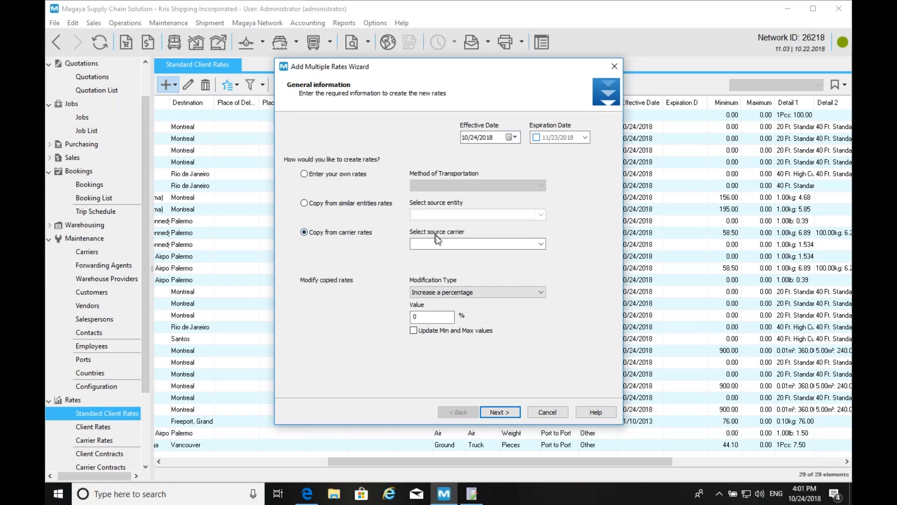
left_click(429, 292)
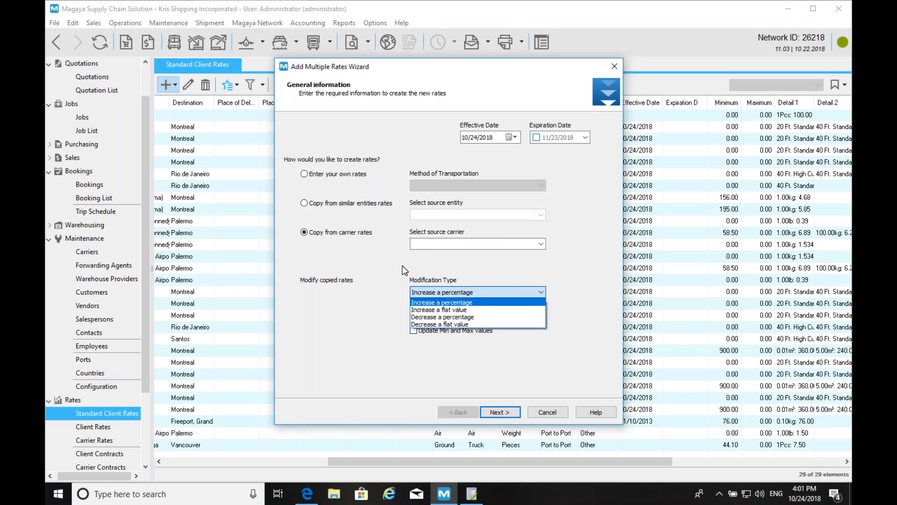
left_click(473, 292)
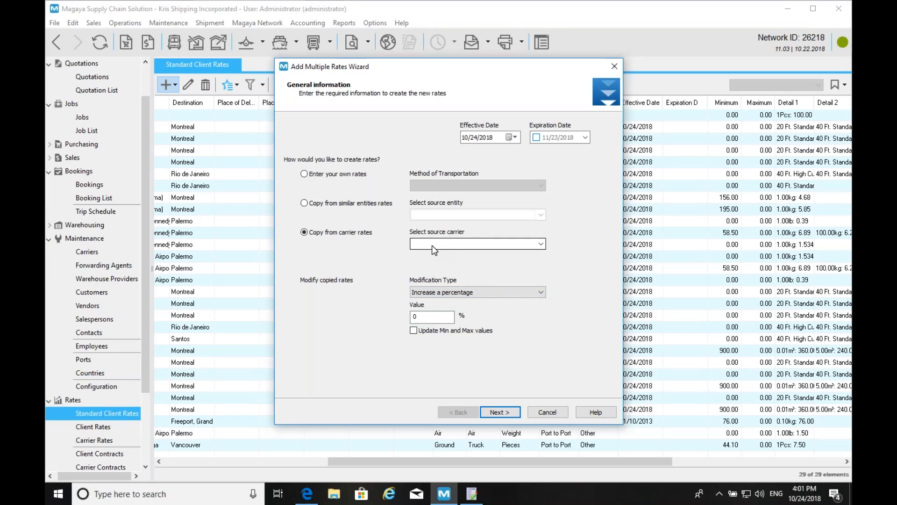
left_click(614, 66)
left_click(446, 272)
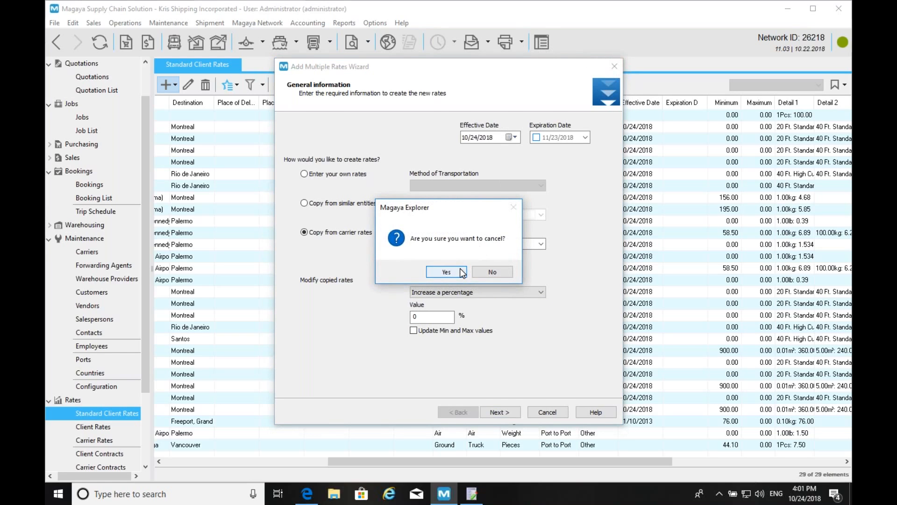
key("super+Tab")
key("super+Tab")
key("super+Tab")
key("super+Tab")
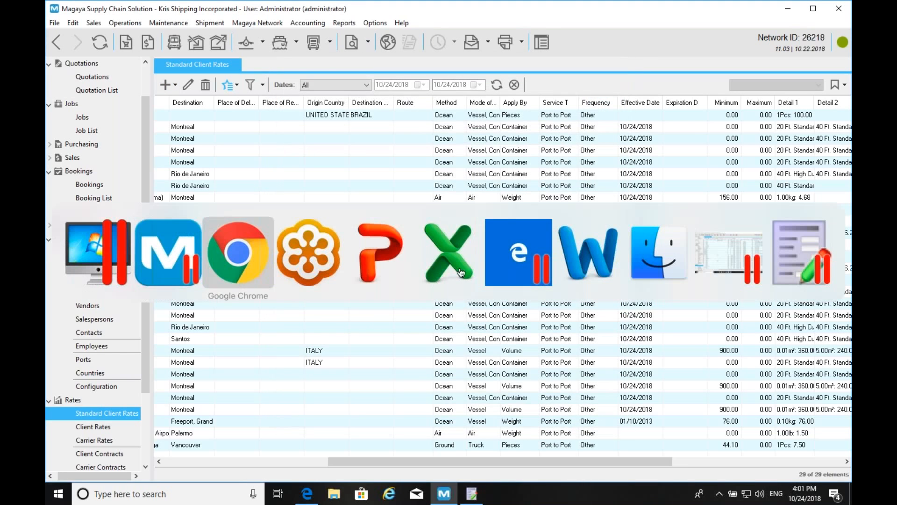